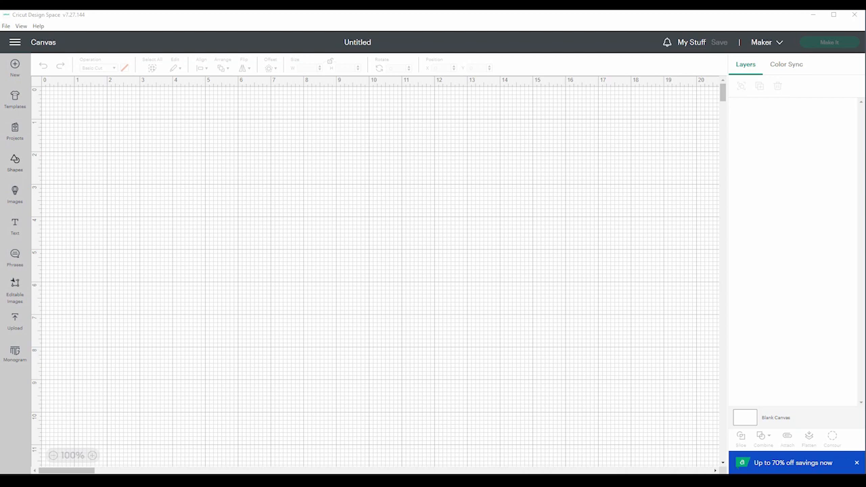
Browse the free and subscription shapes and the further single-layer results for "shape" in the image library, adding nothing.
left_click(15, 163)
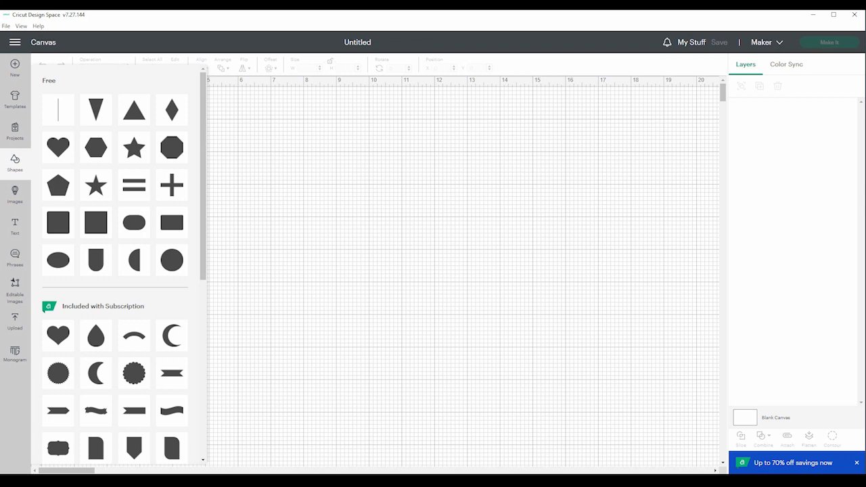
scroll(115, 270, "down", 5)
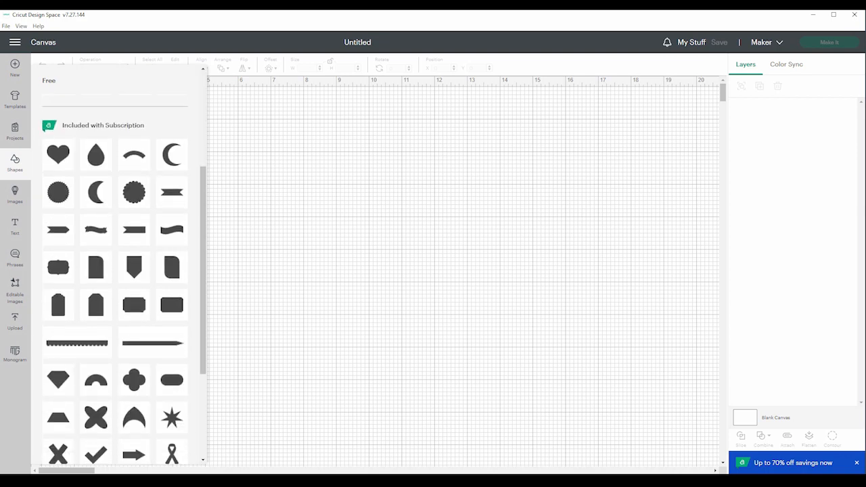
scroll(115, 270, "down", 5)
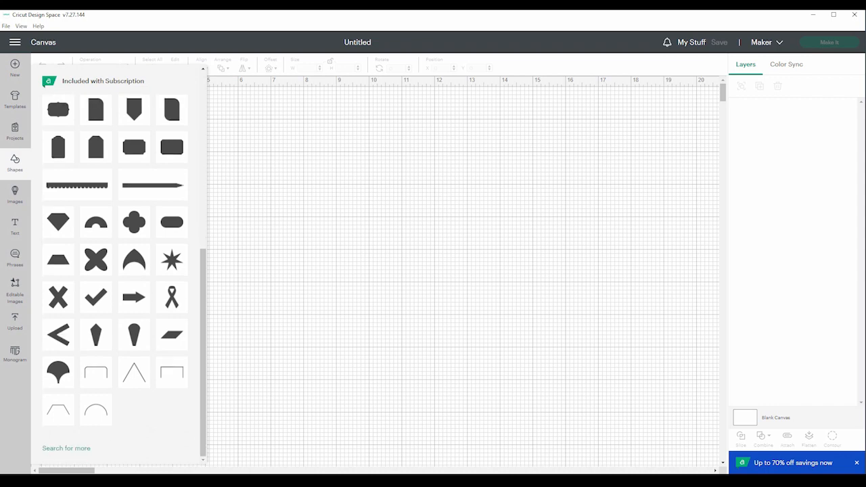
left_click(66, 448)
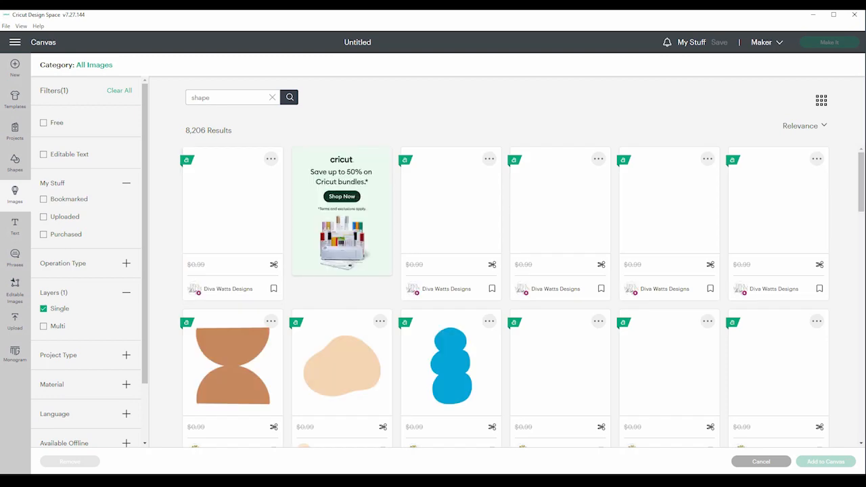
scroll(503, 296, "down", 10)
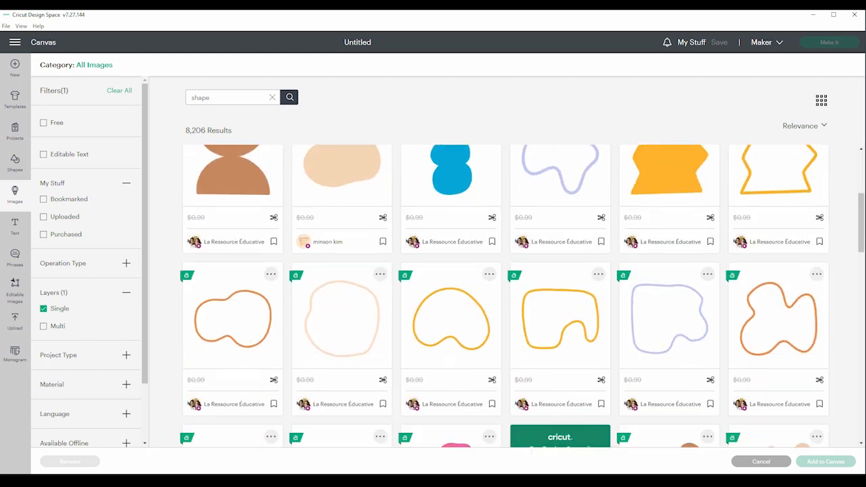
scroll(504, 295, "down", 5)
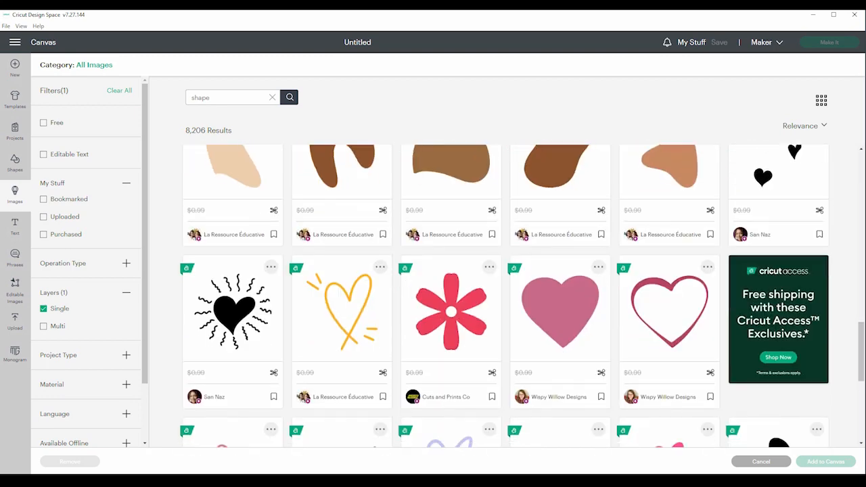
scroll(504, 296, "up", 15)
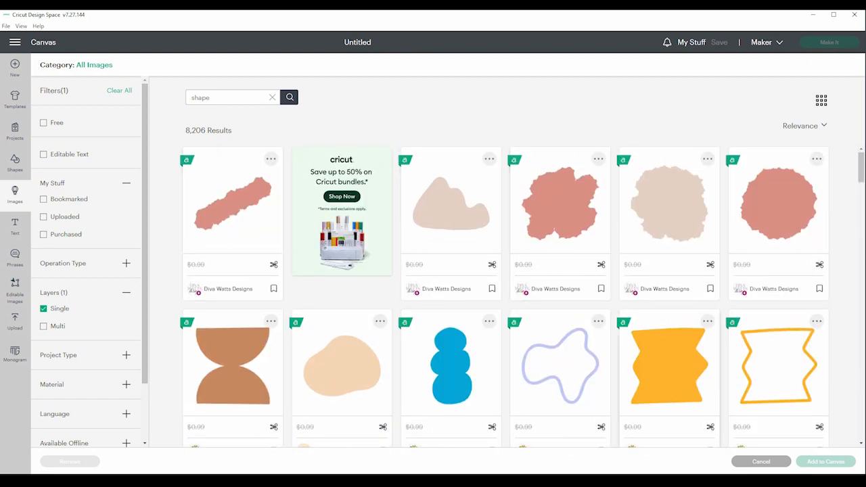
left_click(761, 461)
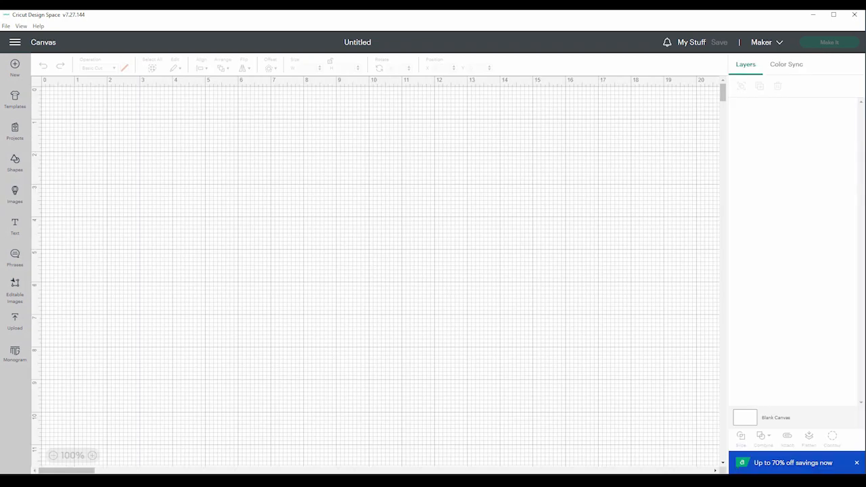
Add a basic square to the canvas and move it to about X 3.9, Y 3.3 inches.
left_click(15, 162)
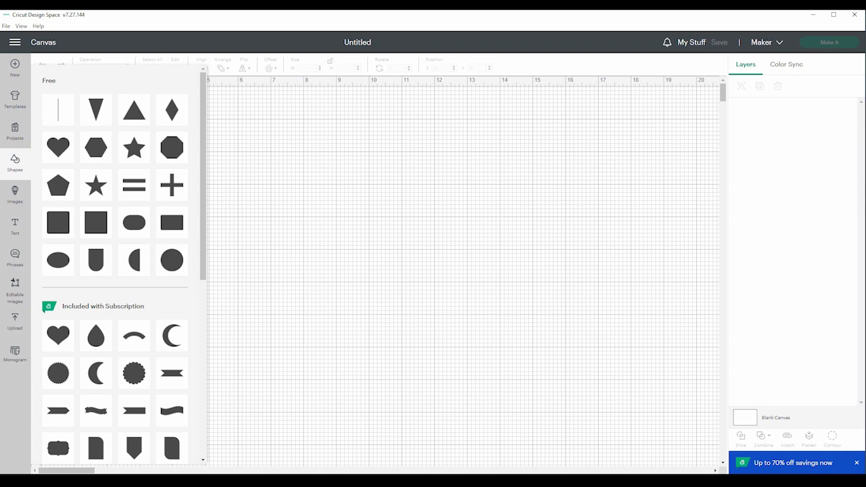
left_click(96, 221)
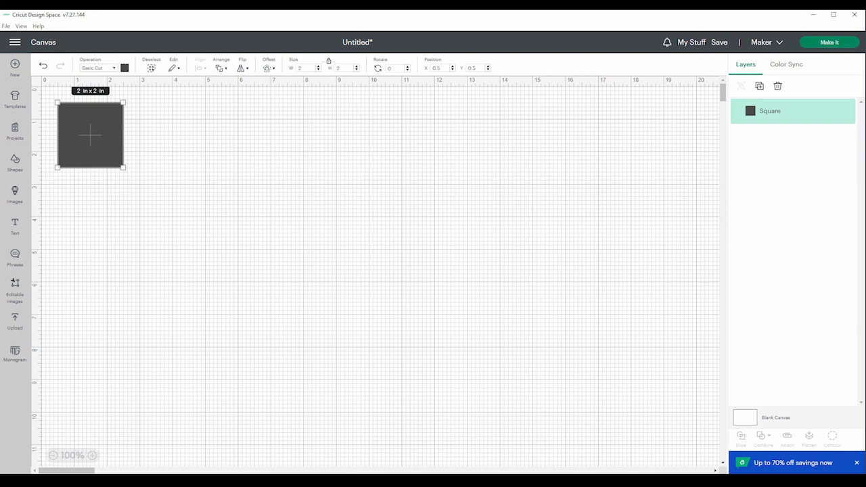
left_click_drag(90, 134, 203, 228)
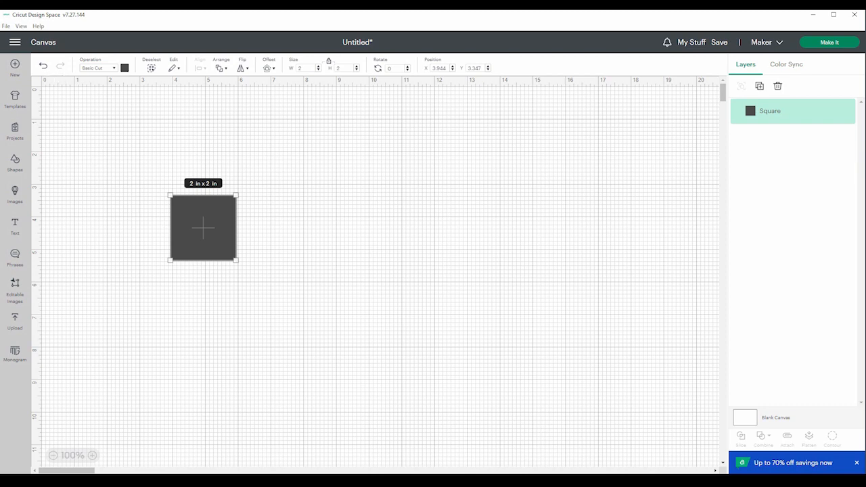
Undo the square's move and redo it.
key("ctrl+z")
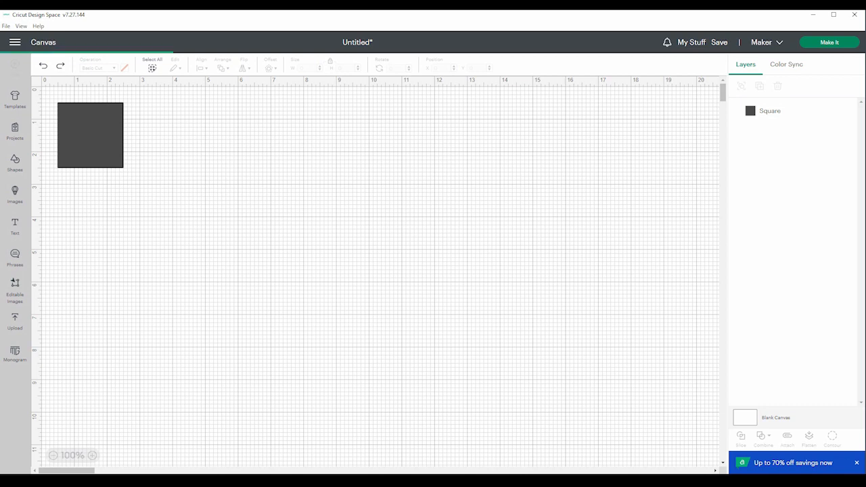
key("ctrl+y")
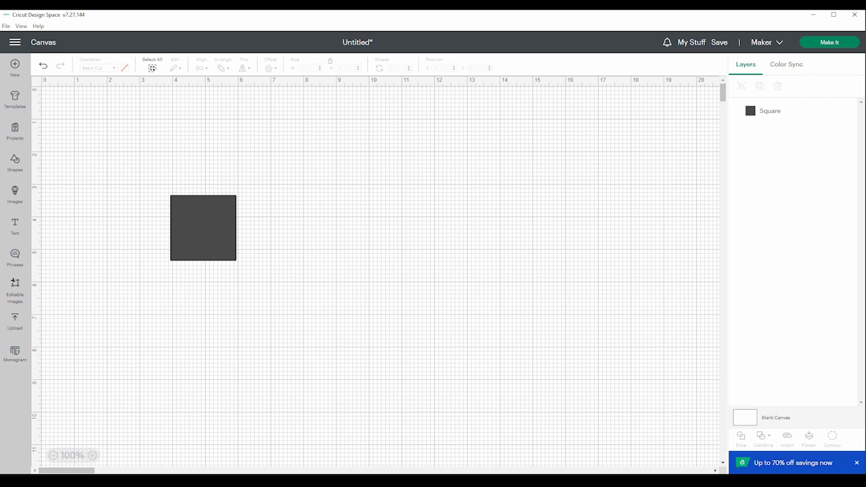
Try the Pen operation and the Medium Foil operation on the square.
left_click(203, 228)
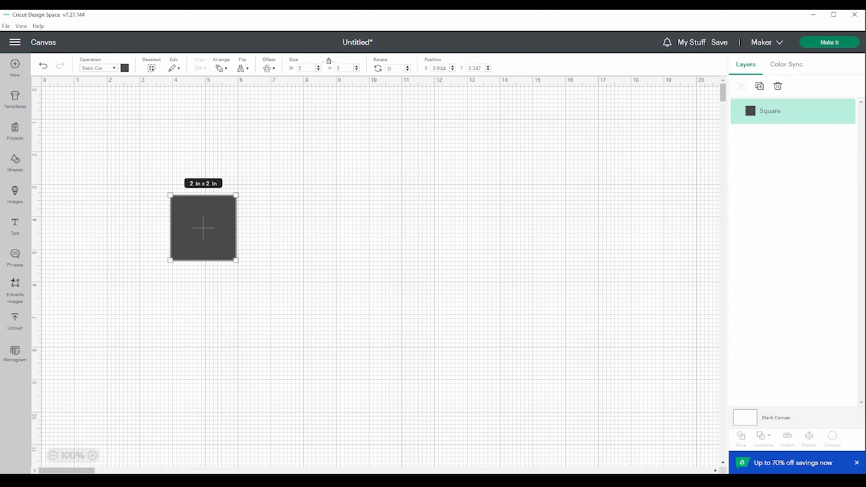
left_click(102, 68)
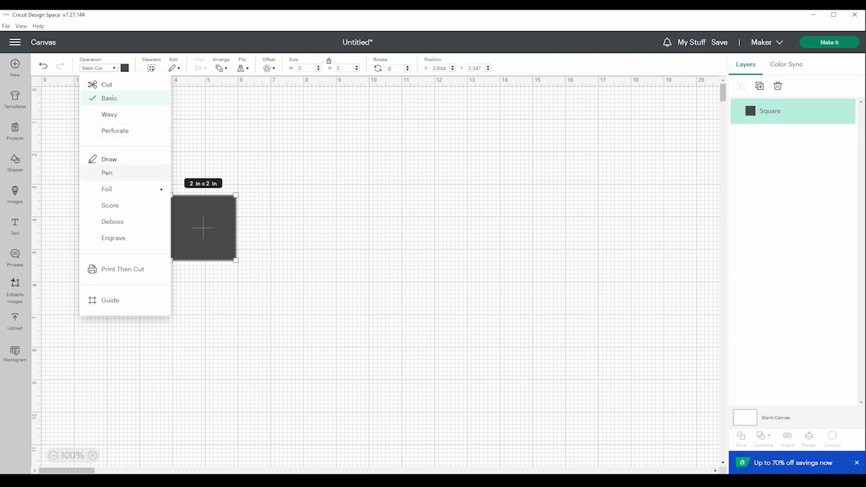
left_click(107, 173)
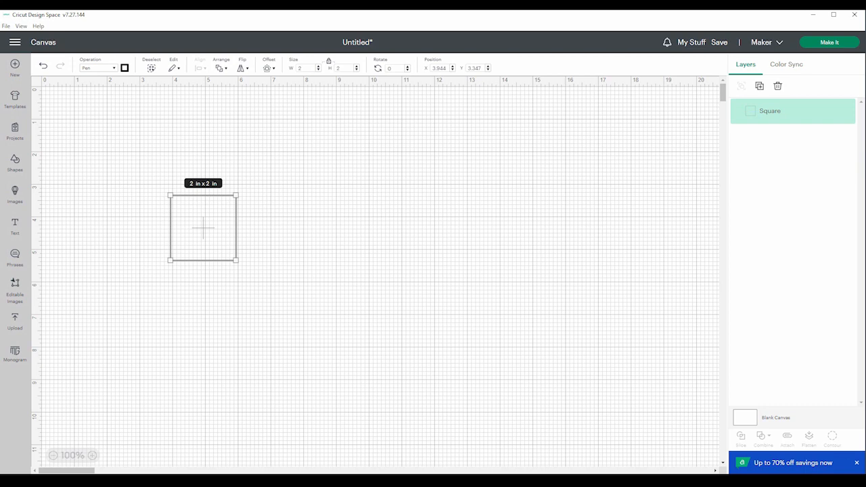
left_click(99, 69)
mouse_move(136, 189)
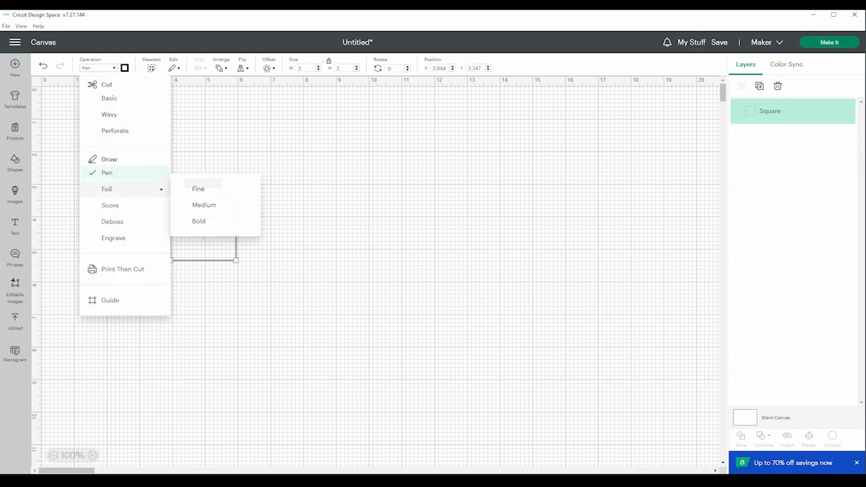
left_click(204, 205)
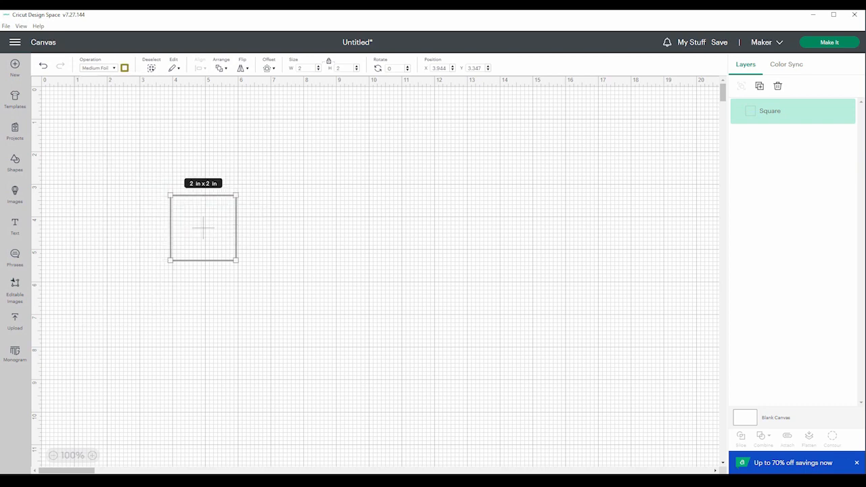
Try the Score and Print Then Cut operations on the square, and restore its operation to Basic Cut.
left_click(99, 69)
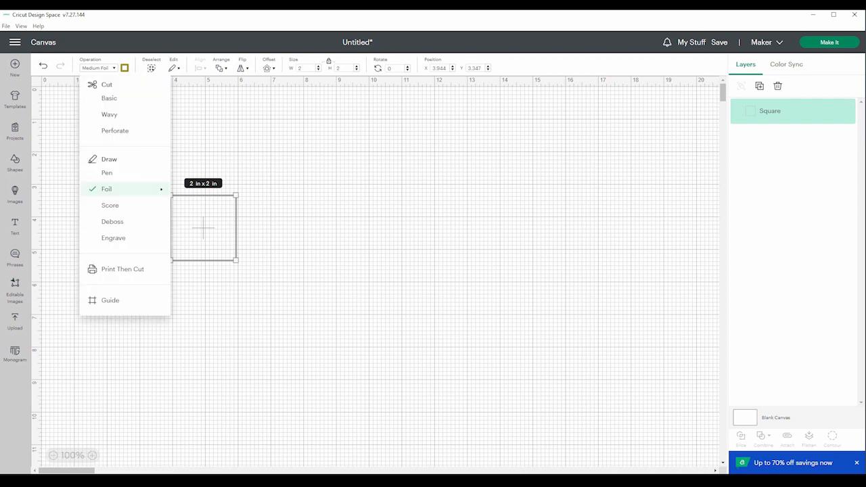
left_click(109, 205)
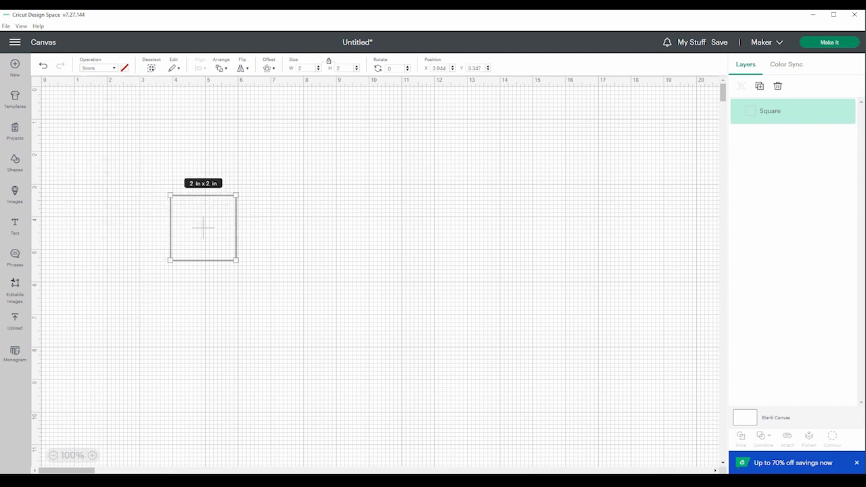
left_click(99, 68)
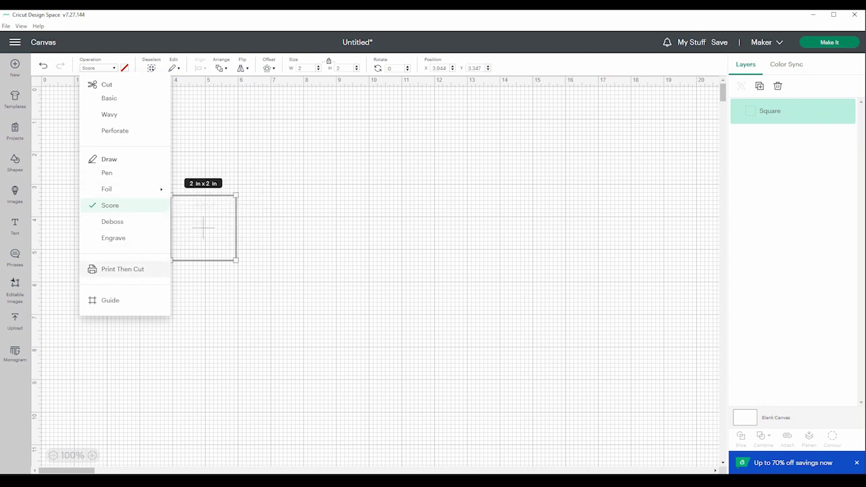
left_click(122, 269)
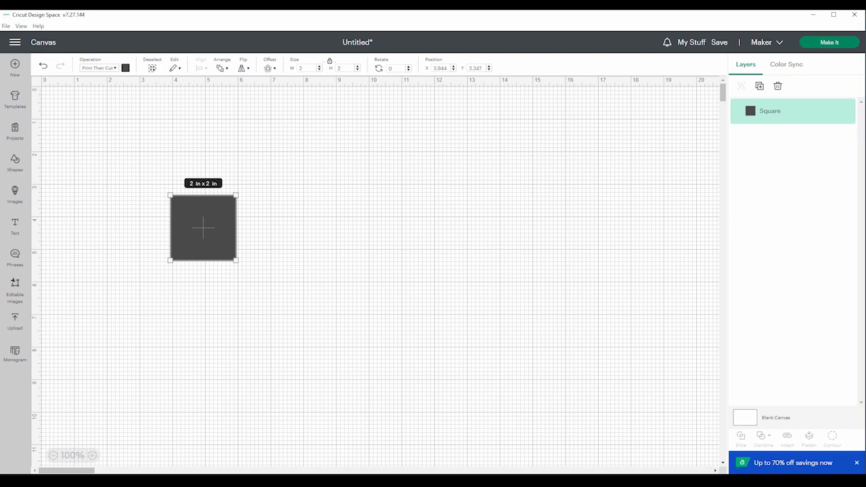
left_click(99, 68)
left_click(109, 98)
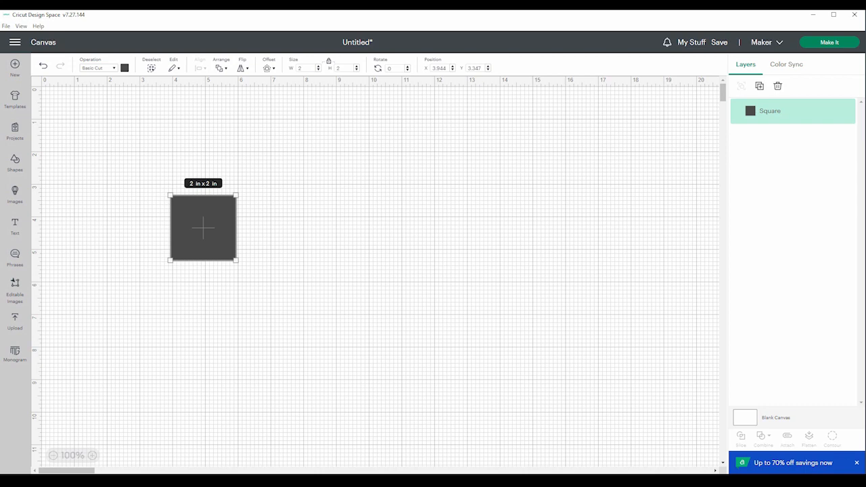
Recolor the square with the orange swatch and adjust its custom shade and hue to green #28be5c.
left_click(125, 67)
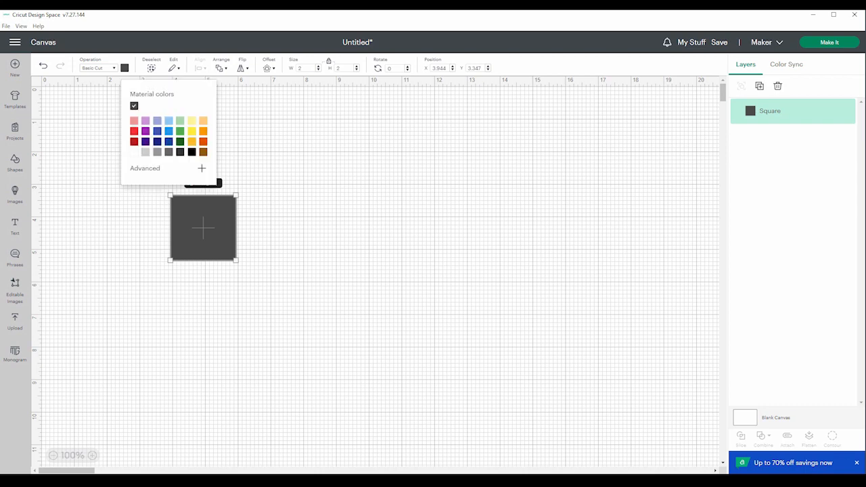
left_click(202, 131)
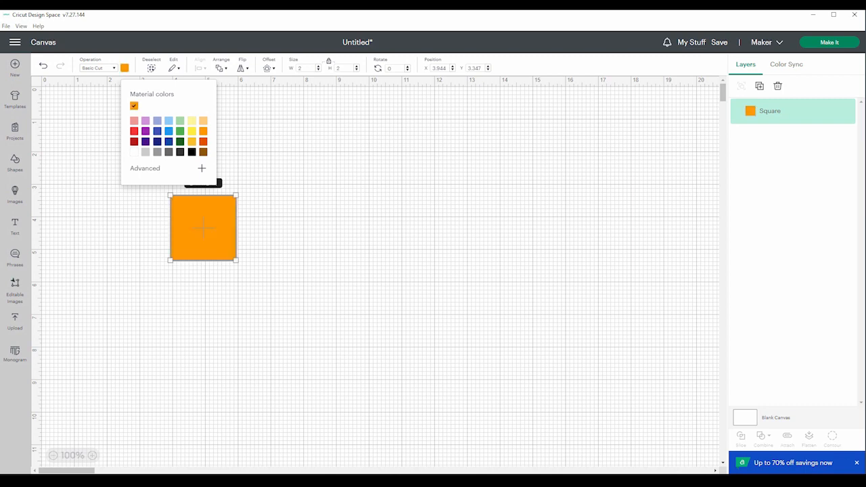
left_click(201, 168)
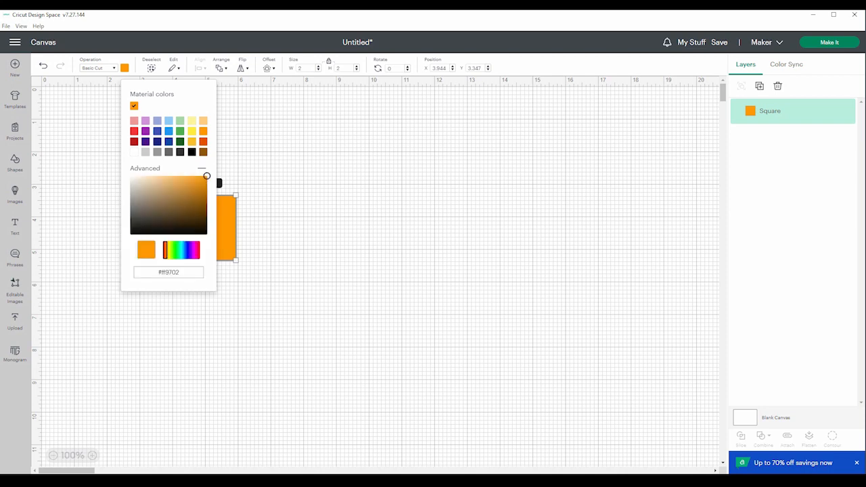
left_click_drag(206, 176, 191, 190)
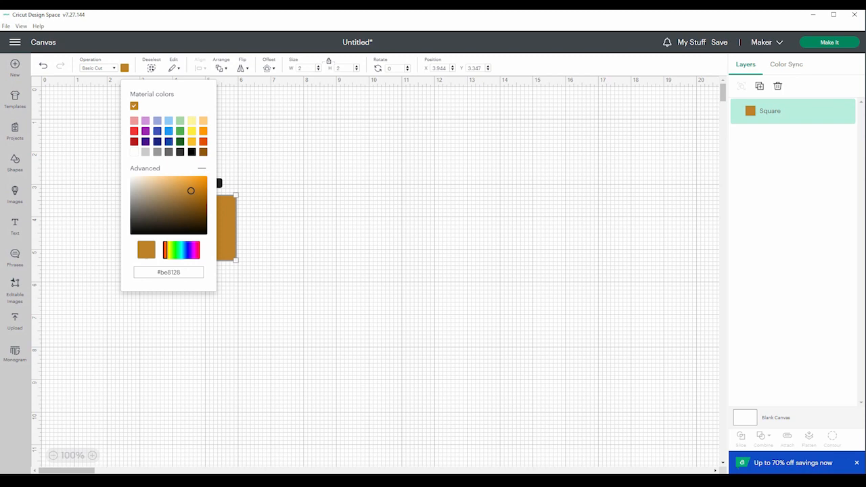
left_click_drag(165, 250, 176, 249)
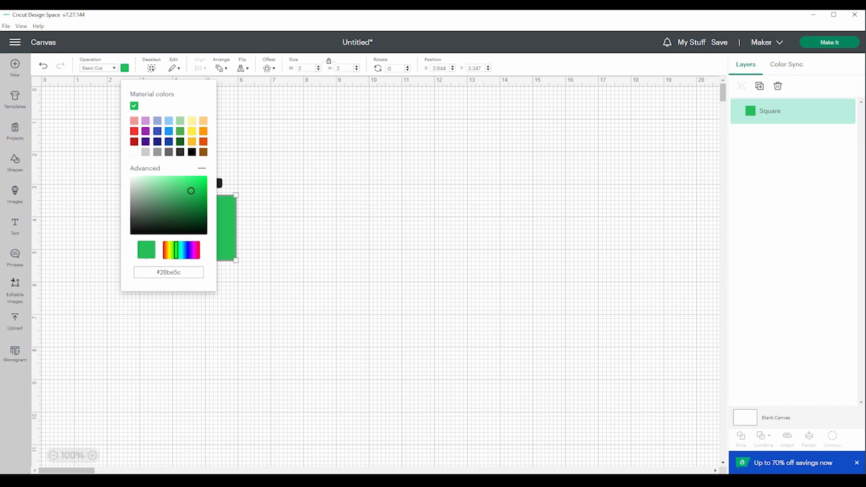
Set the square's material color to white and deselect the square.
left_click(134, 152)
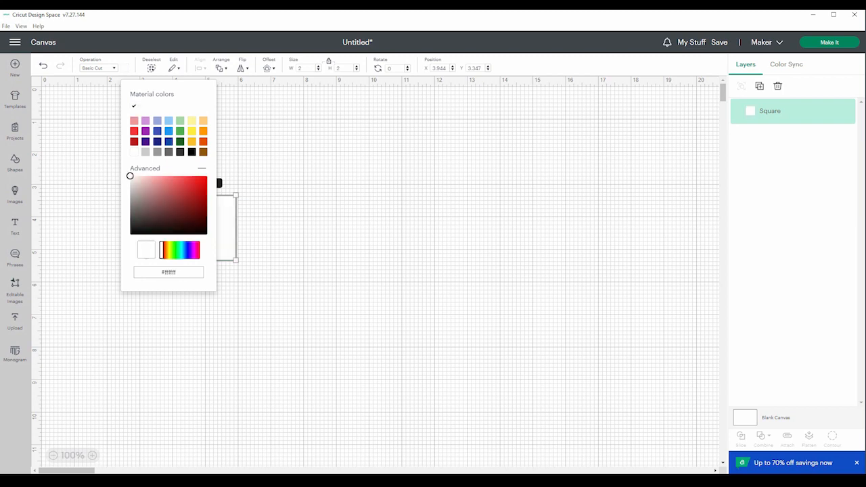
key("Escape")
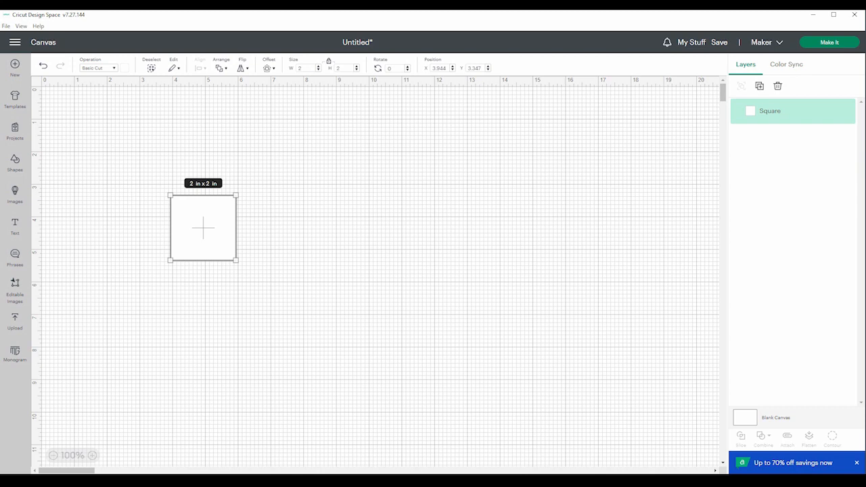
key("Escape")
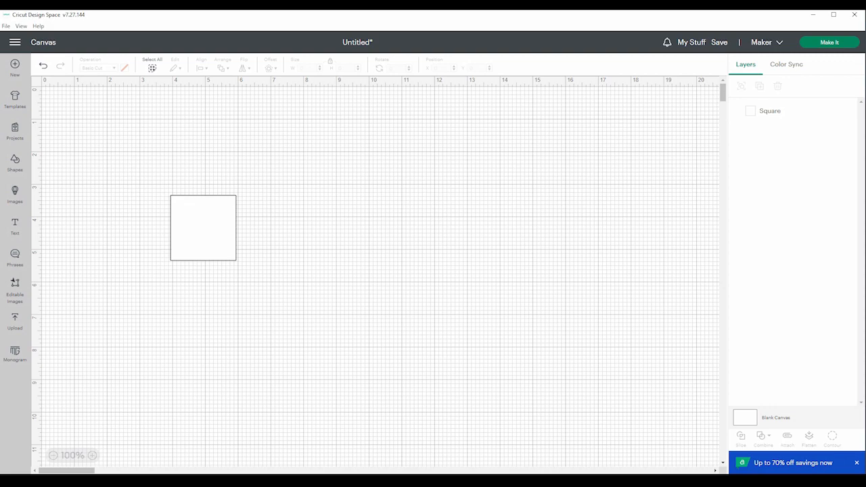
Duplicate the square on the canvas.
left_click(203, 227)
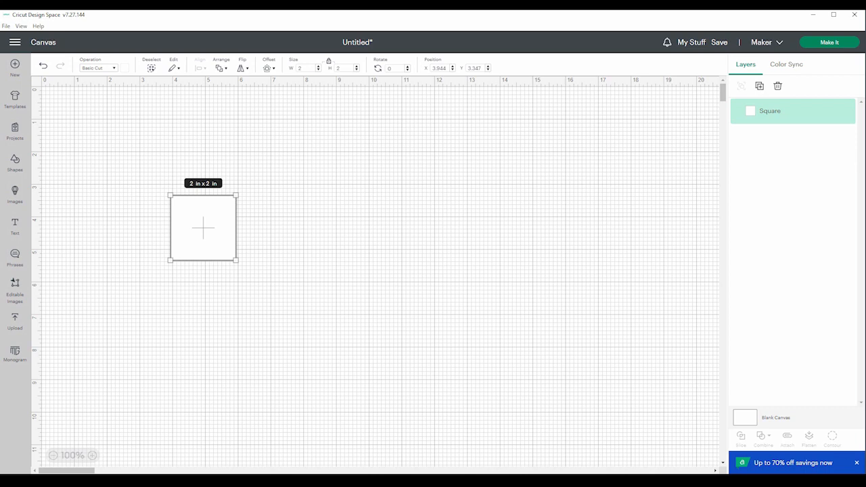
left_click(174, 68)
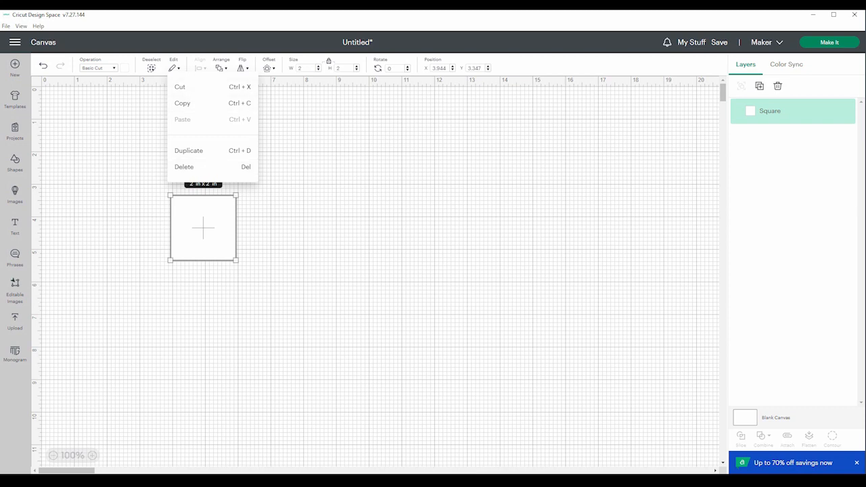
key("Escape")
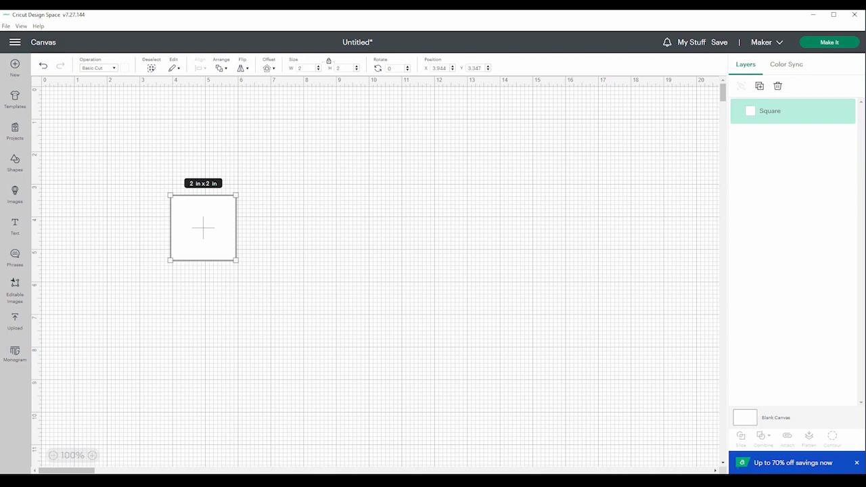
left_click(174, 67)
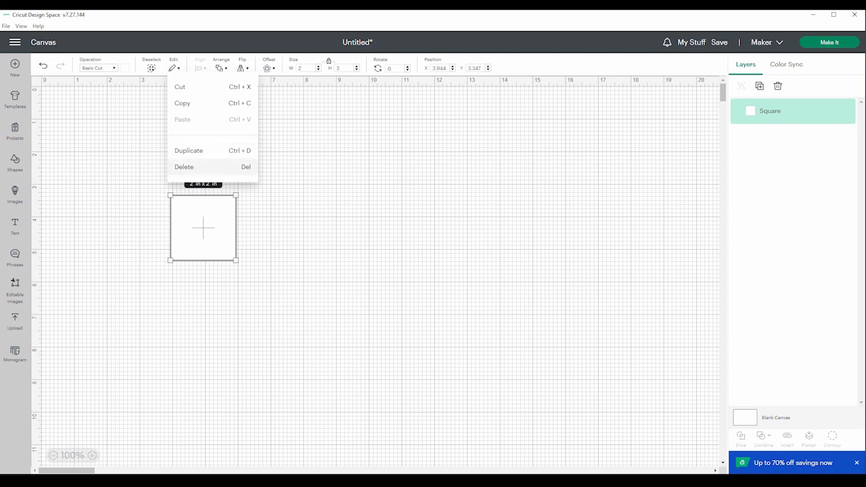
left_click(189, 150)
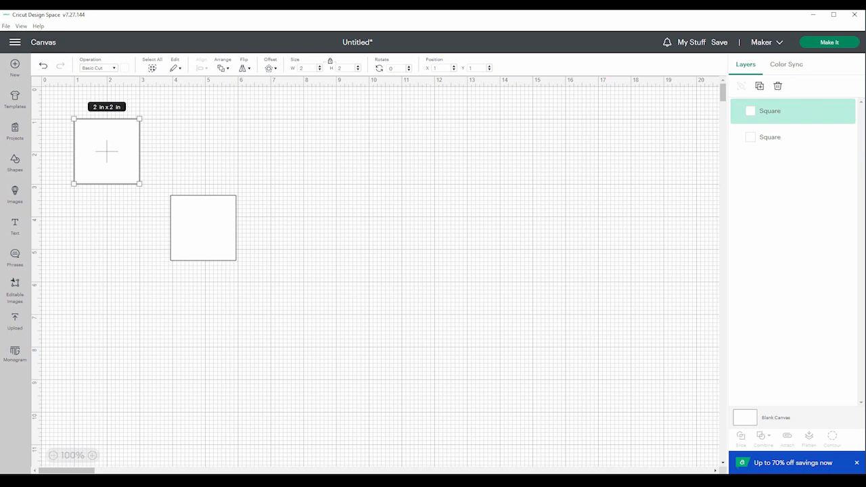
Duplicate the newest square three more times and move the last copy beside the stack, above the original square.
left_click(175, 68)
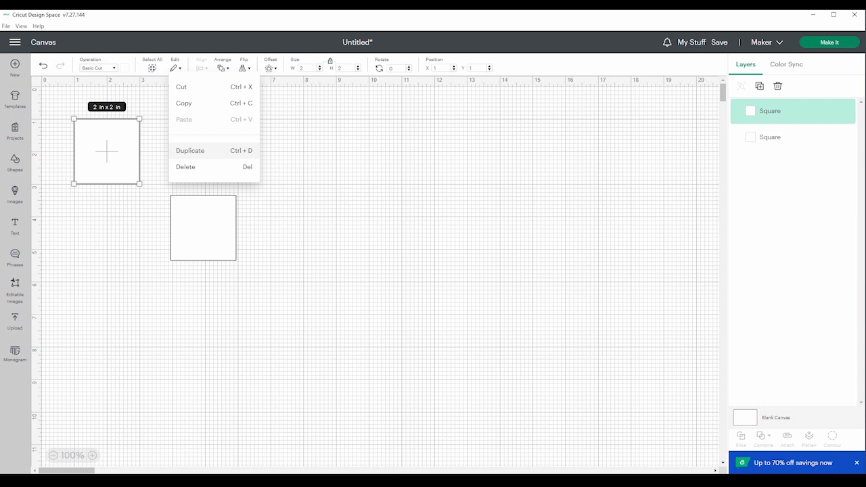
key("ctrl+d")
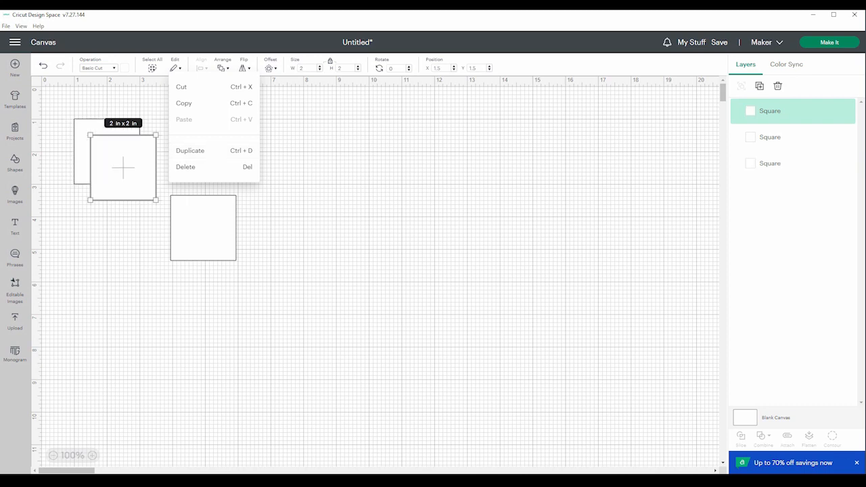
key("Escape")
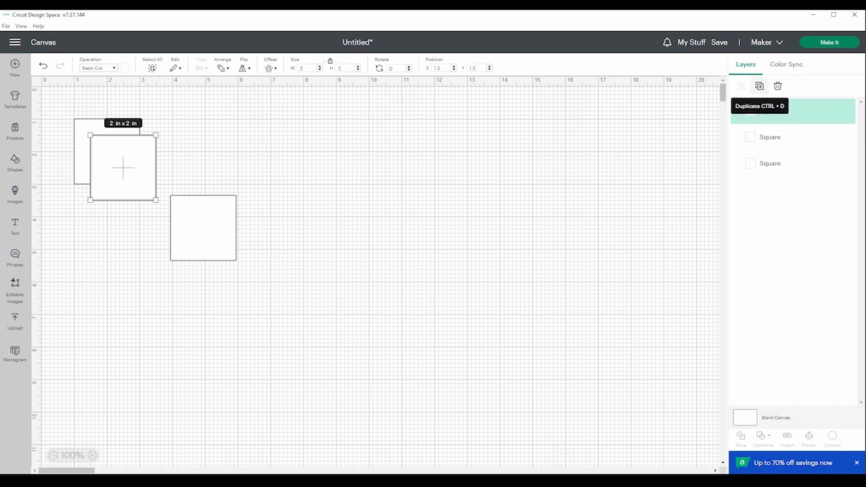
left_click(759, 86)
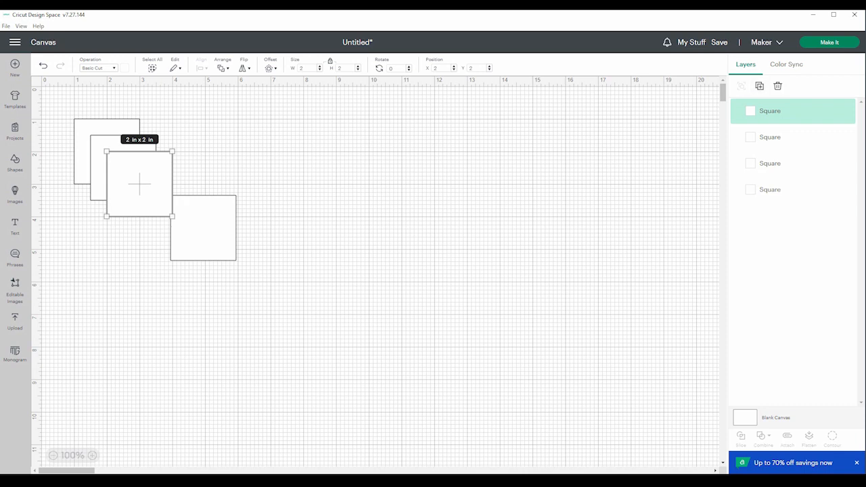
right_click(138, 183)
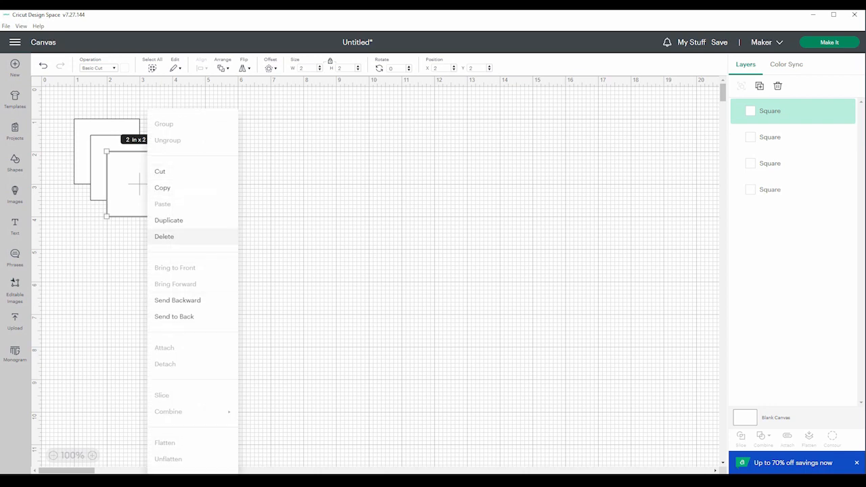
left_click(168, 219)
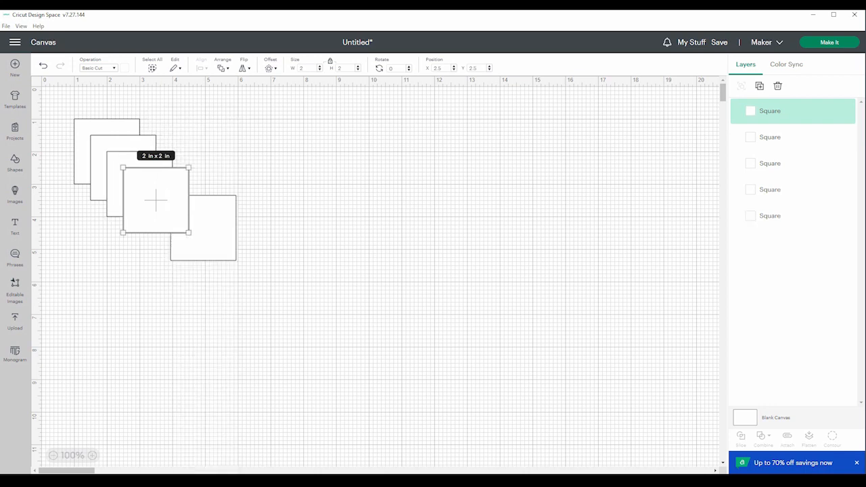
left_click_drag(155, 200, 319, 172)
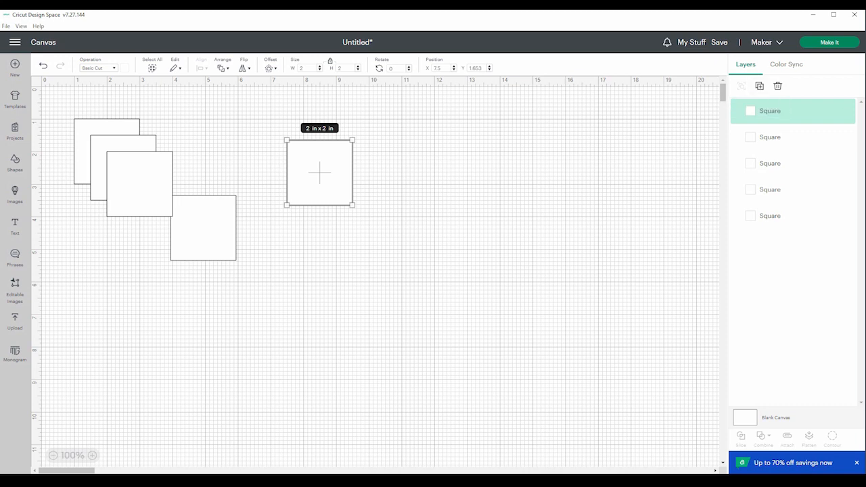
left_click_drag(319, 173, 216, 155)
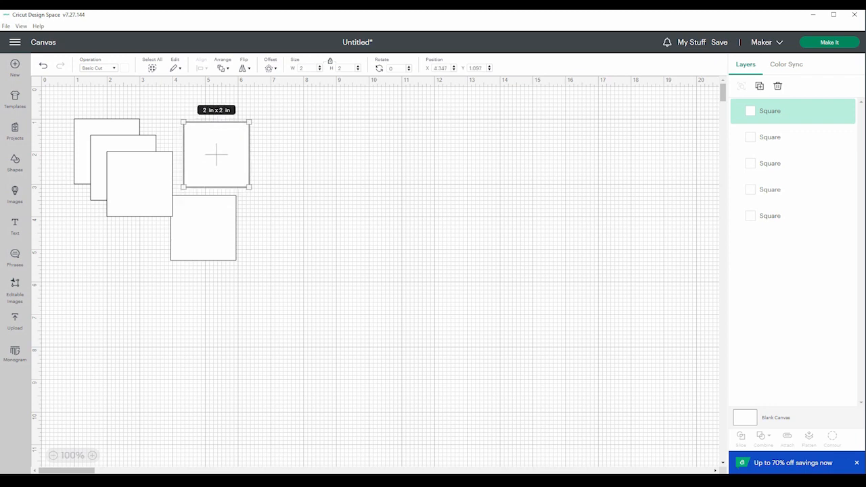
Try selecting all five squares with Select All and with a selection box around them, clearing the selection each time.
key("ctrl+a")
left_click(150, 68)
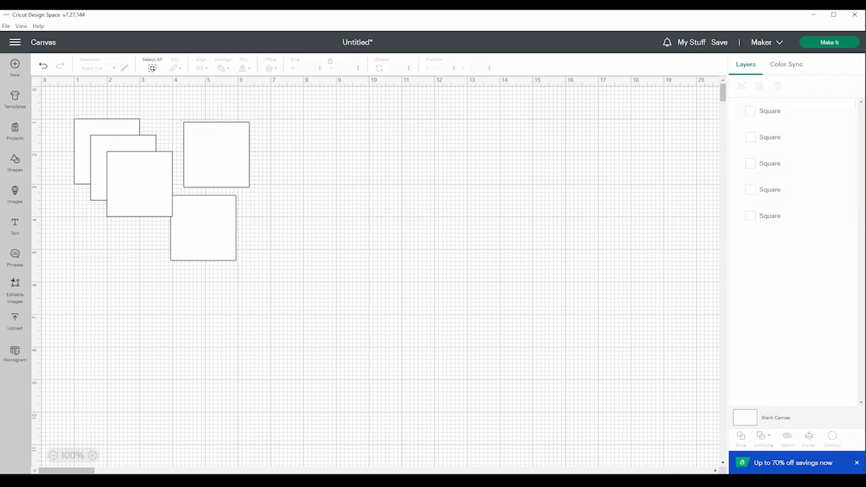
left_click_drag(60, 102, 294, 280)
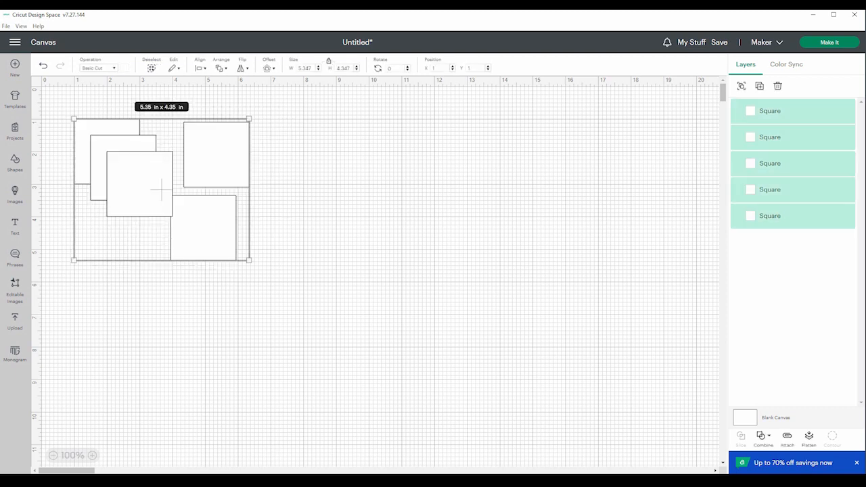
left_click(294, 279)
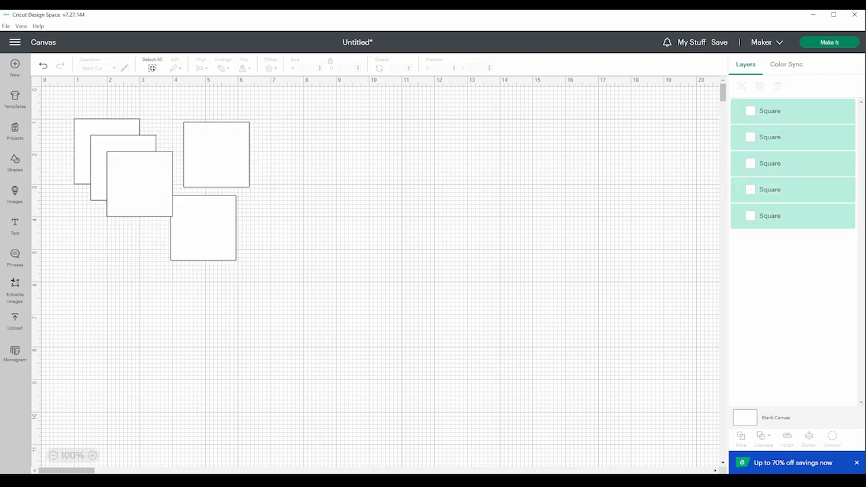
mouse_move(62, 97)
left_mouse_down()
mouse_move(116, 138)
mouse_move(260, 180)
mouse_move(270, 200)
left_mouse_up()
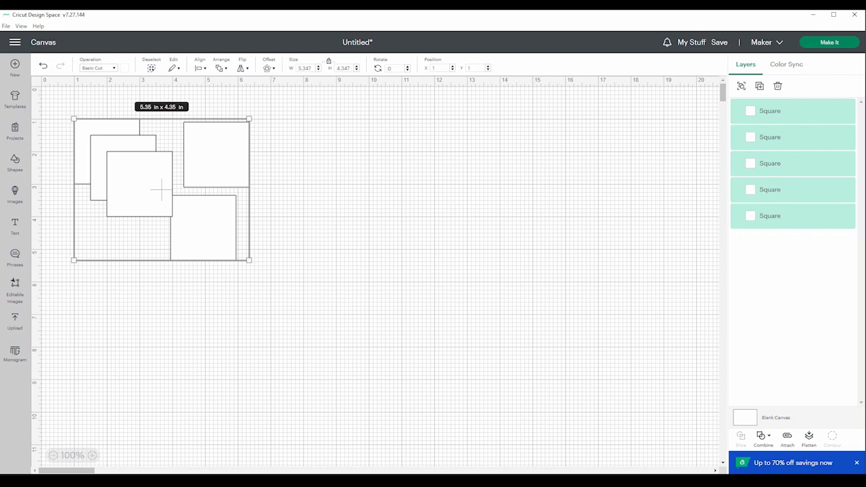
left_click(271, 200)
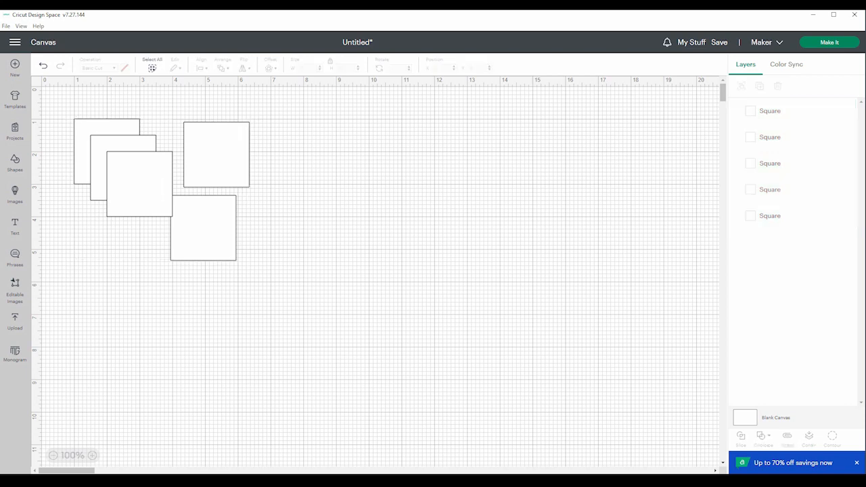
Try a multiple selection of the two uppermost Square layers and deselect them.
left_click(217, 154)
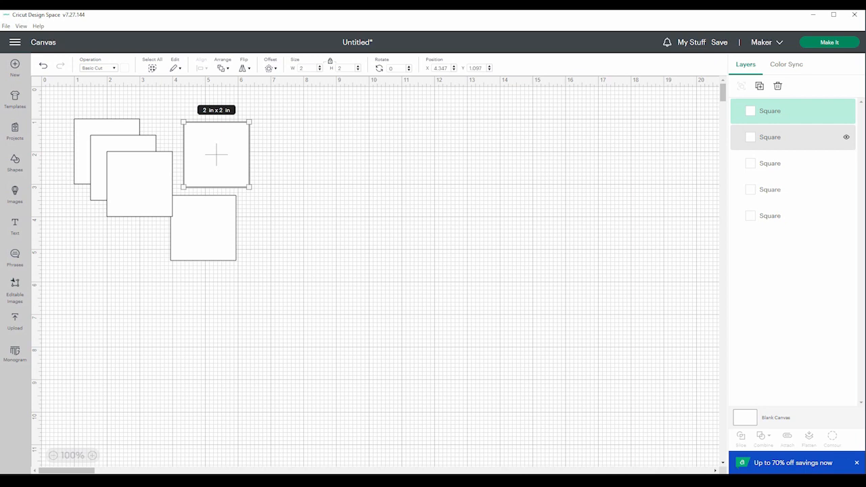
left_click(792, 137, "shift")
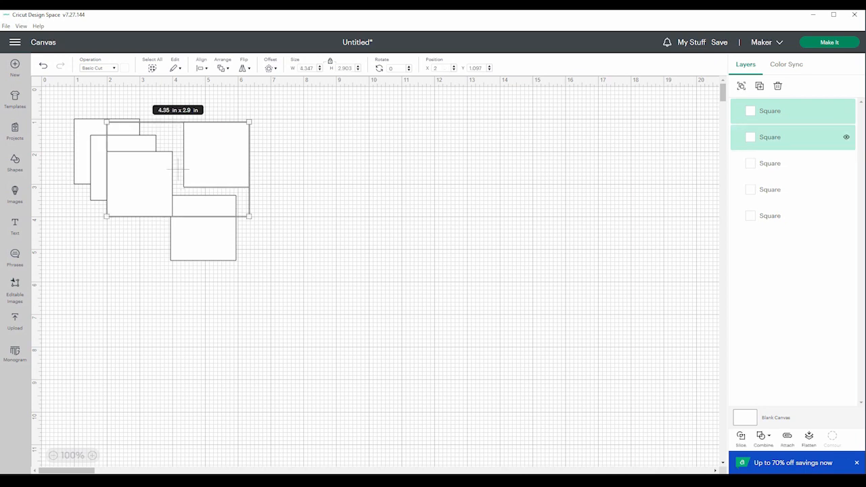
left_click(345, 177)
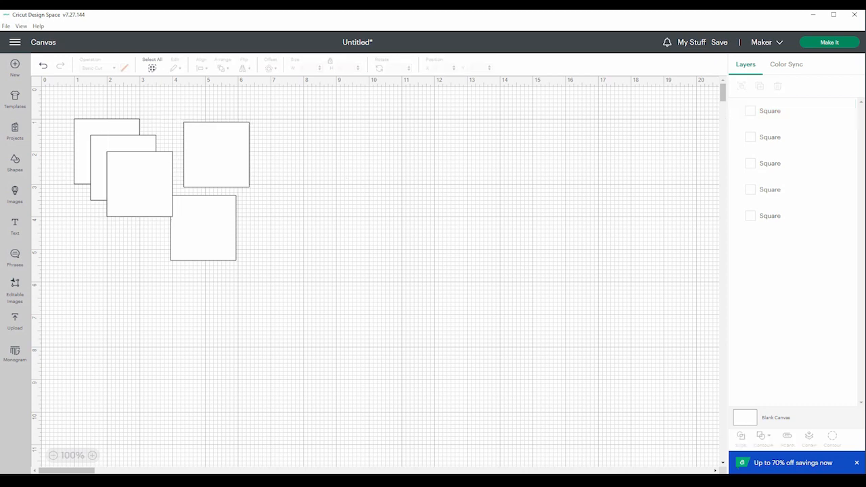
Spread the five squares out into one loose, non-overlapping horizontal row near the canvas's upper edge.
key("ctrl+a")
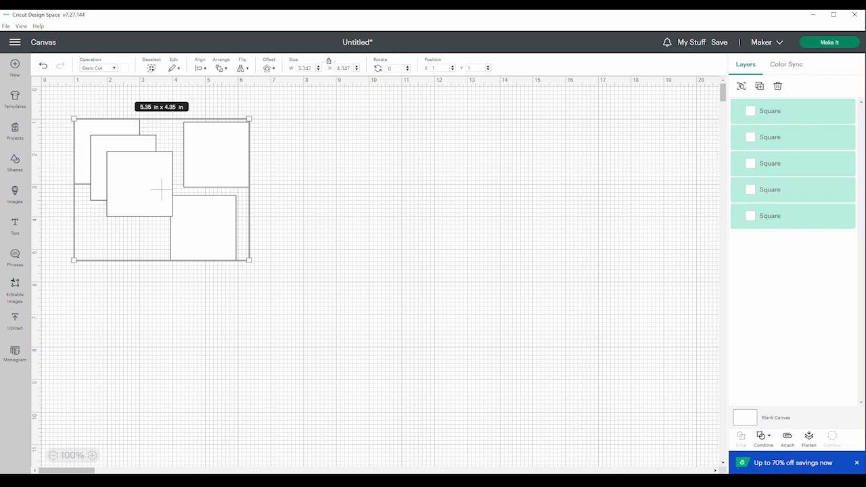
left_click_drag(161, 190, 182, 184)
left_click(311, 169)
left_click_drag(237, 150, 407, 154)
left_click_drag(224, 223, 317, 149)
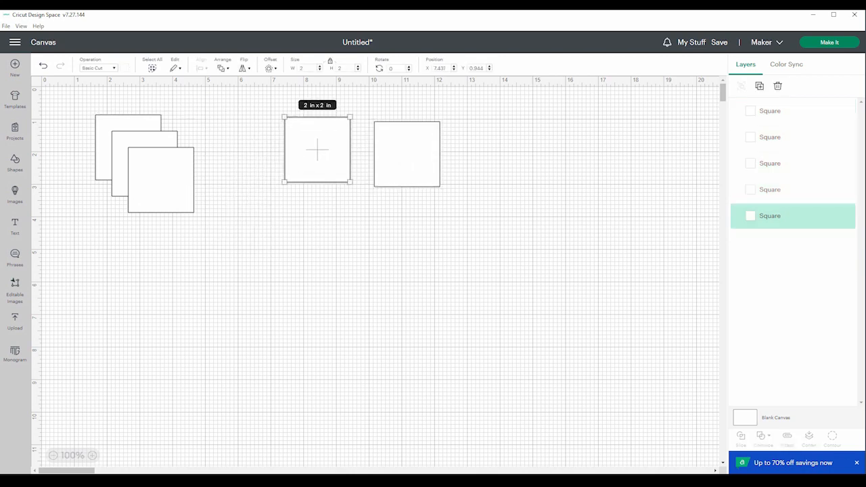
left_click_drag(160, 180, 244, 151)
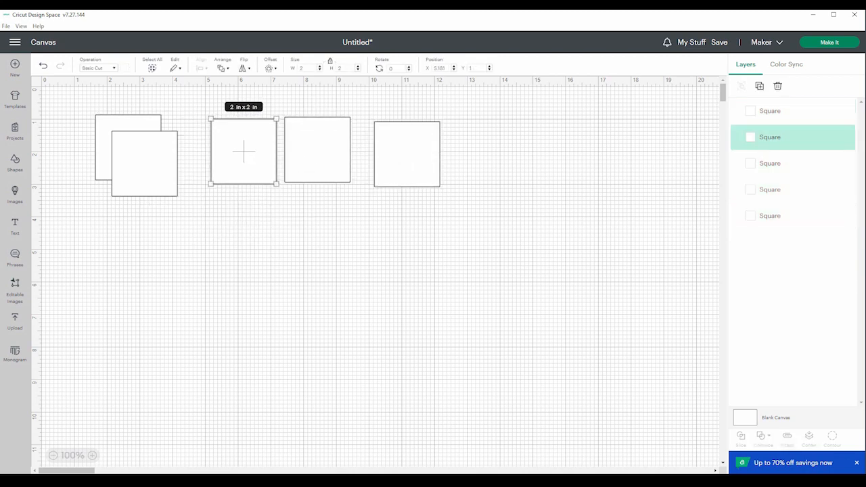
left_click_drag(129, 147, 81, 147)
left_click_drag(145, 164, 168, 150)
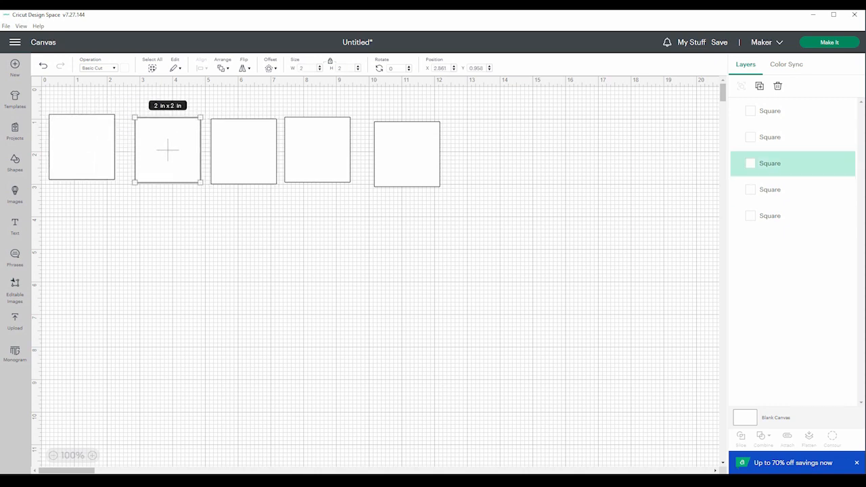
Try Align Left followed by Center Horizontally on all five squares, and undo back to the spread-out row.
key("ctrl+a")
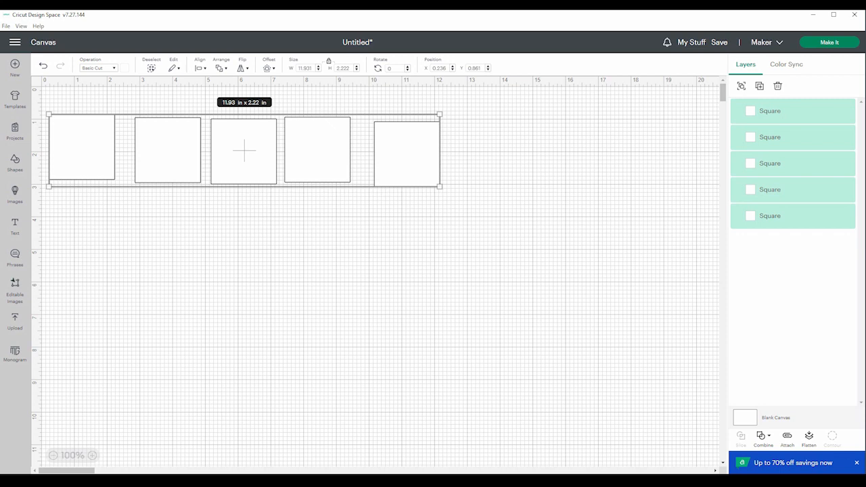
left_click(200, 68)
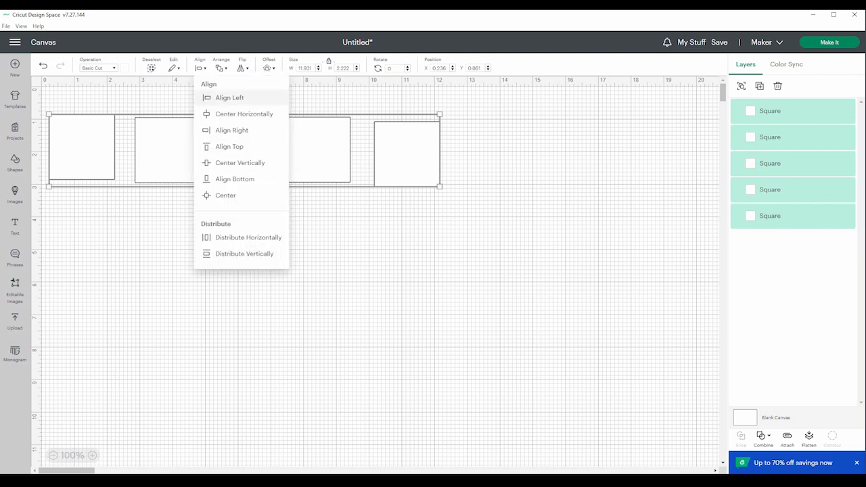
left_click(229, 97)
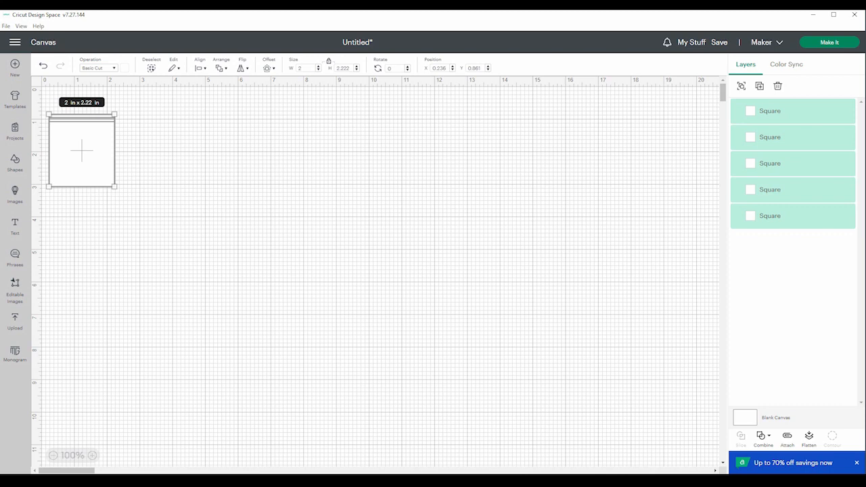
left_click(200, 67)
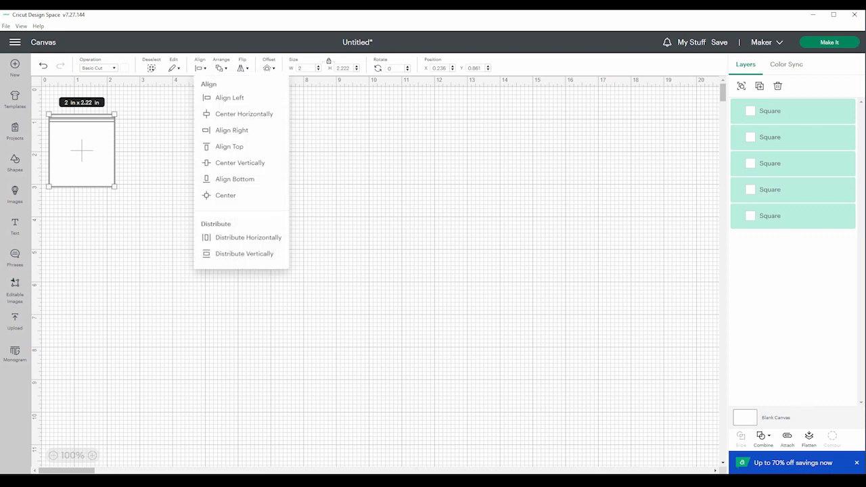
left_click(243, 114)
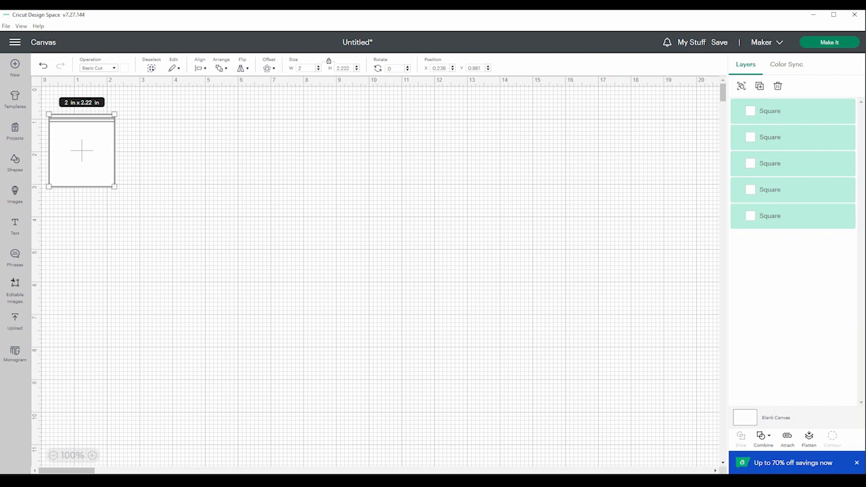
key("ctrl+z")
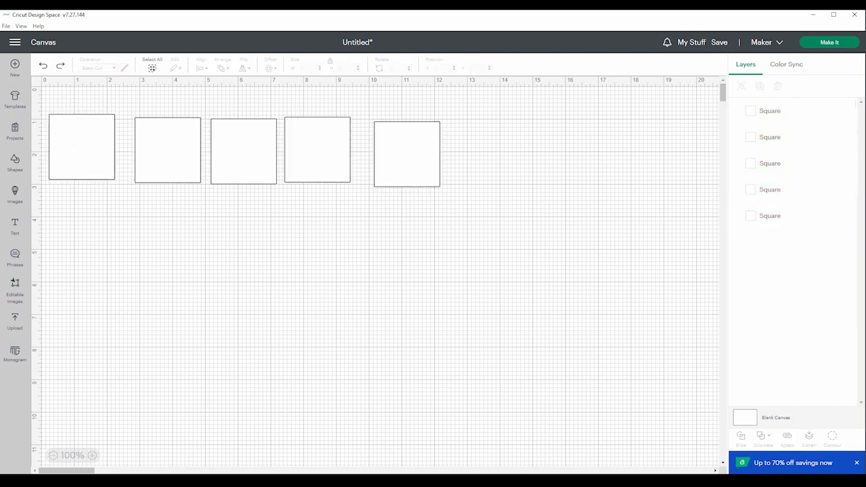
Try Center Horizontally on all five squares in the spread-out row, and undo it.
key("ctrl+a")
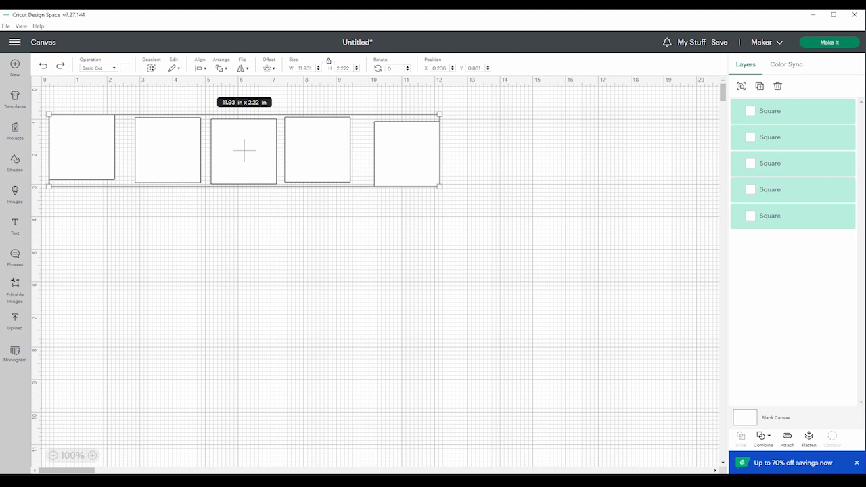
left_click(200, 68)
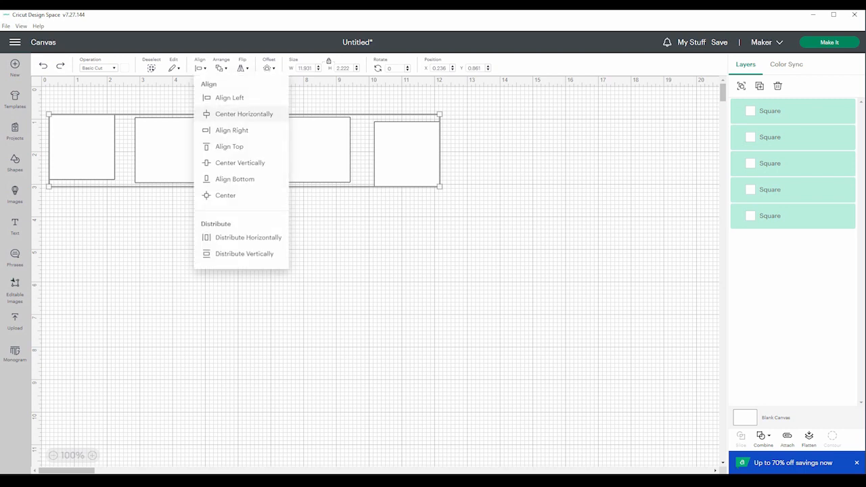
left_click(243, 114)
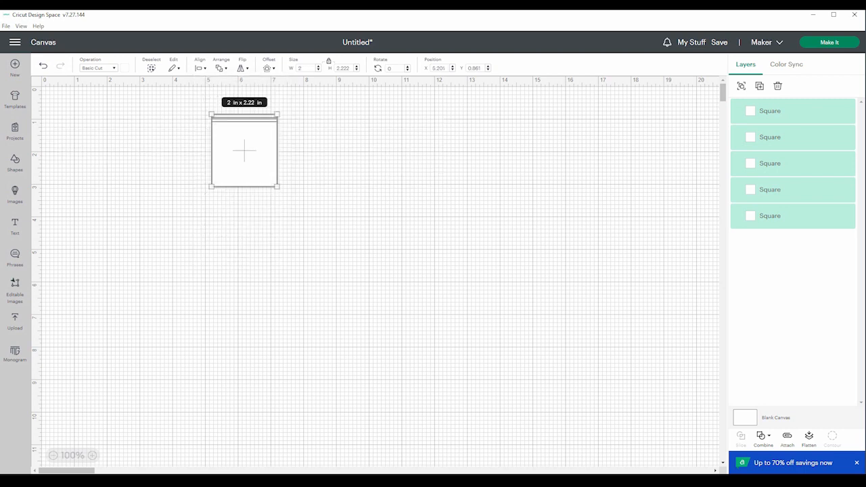
key("ctrl+z")
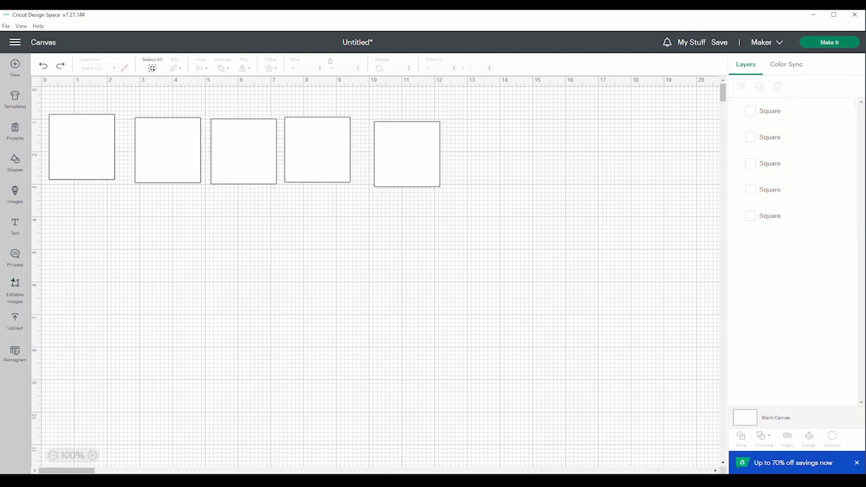
Apply Align Top and Center Vertically to all five squares in the spread-out row.
key("ctrl+a")
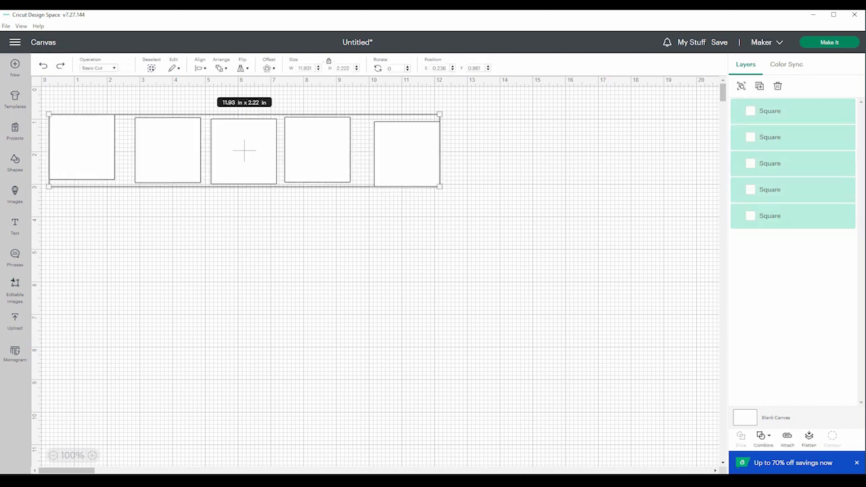
left_click(200, 68)
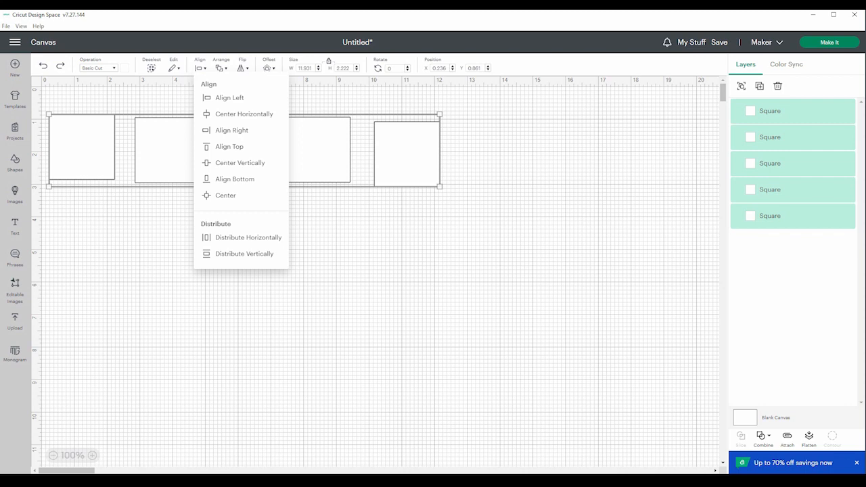
left_click(245, 146)
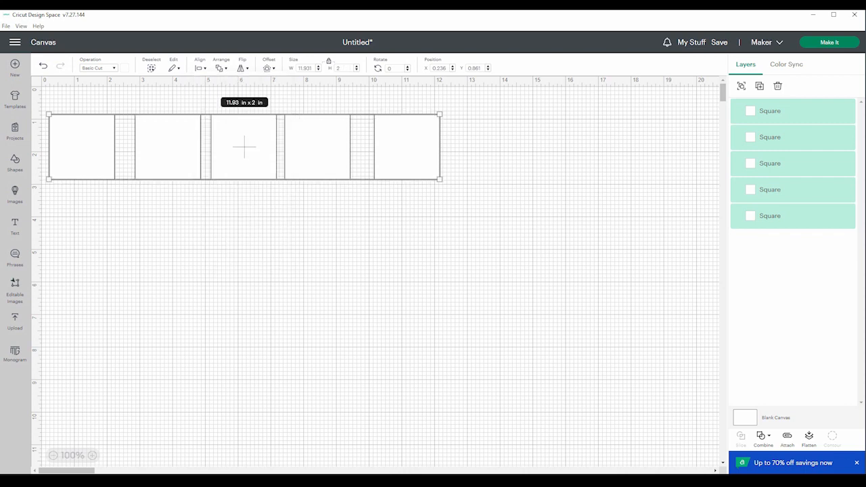
left_click(200, 68)
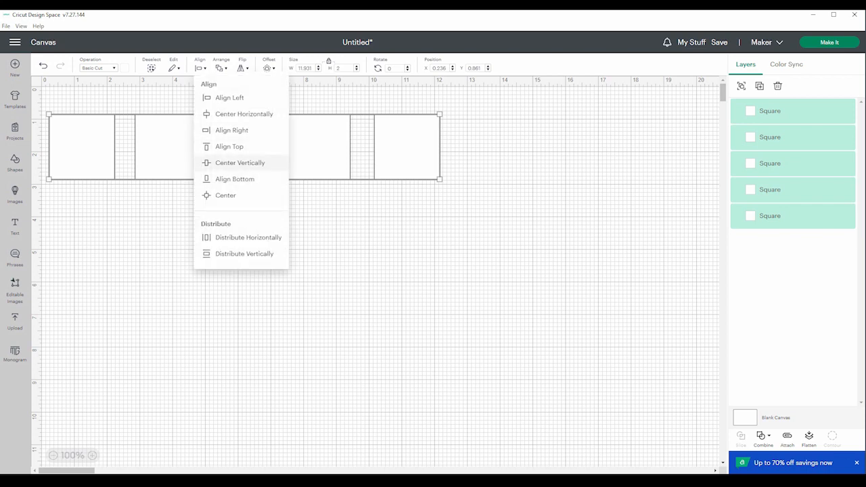
left_click(240, 163)
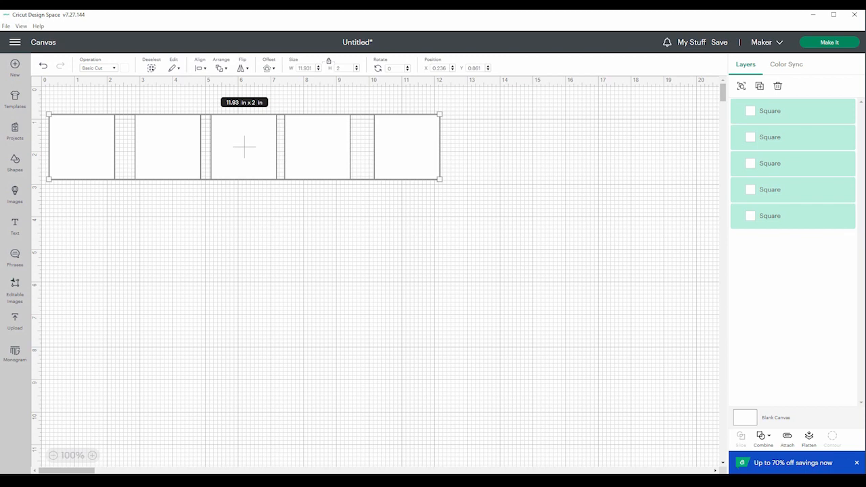
Try Center alignment on all five squares, undo it, and clear the selection.
left_click(200, 68)
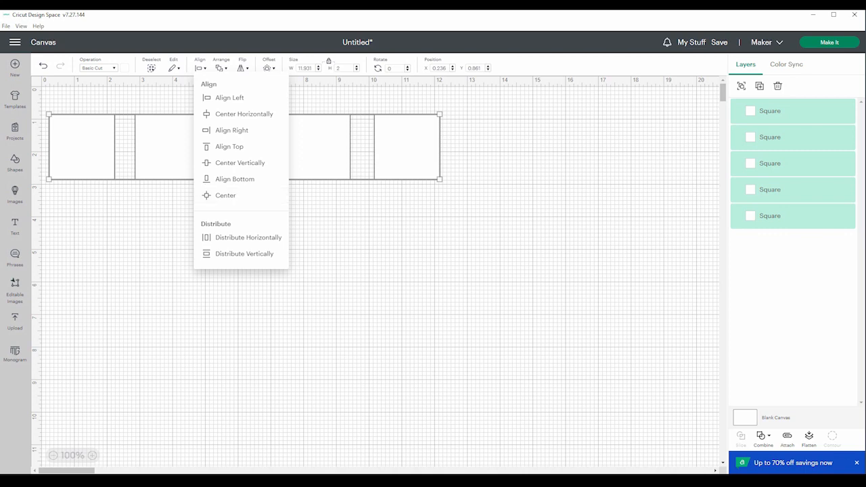
left_click(225, 194)
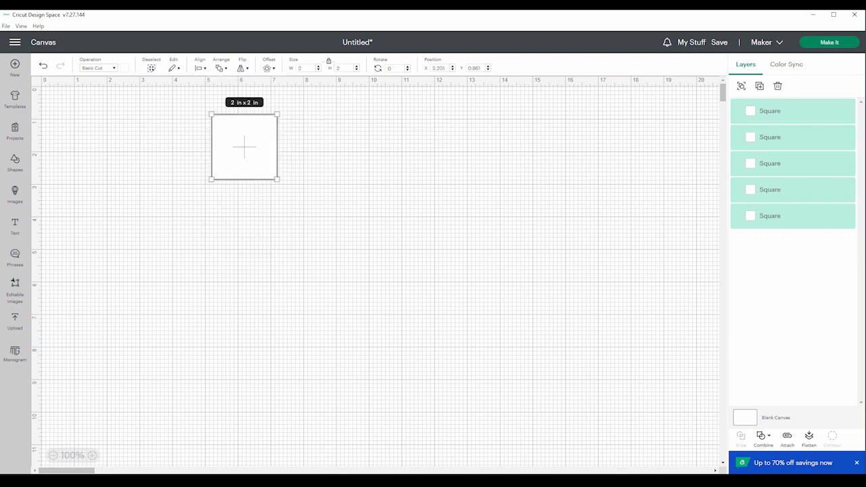
key("ctrl+z")
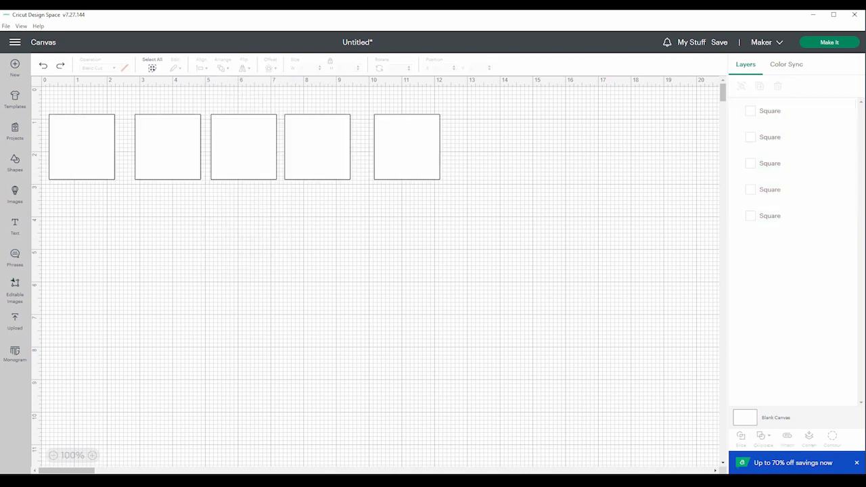
key("ctrl+a")
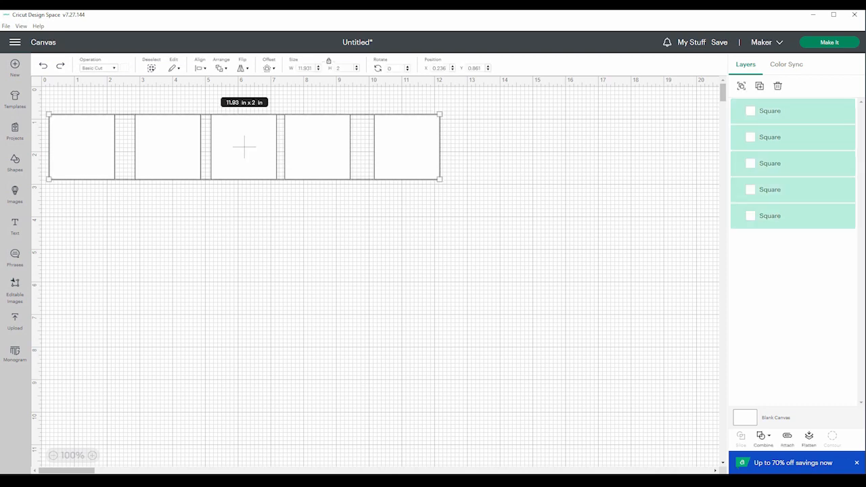
left_click(433, 237)
Move the rightmost square so it partly overlaps the fourth square, and give it the periwinkle material color #9da8db.
left_click_drag(407, 147, 344, 160)
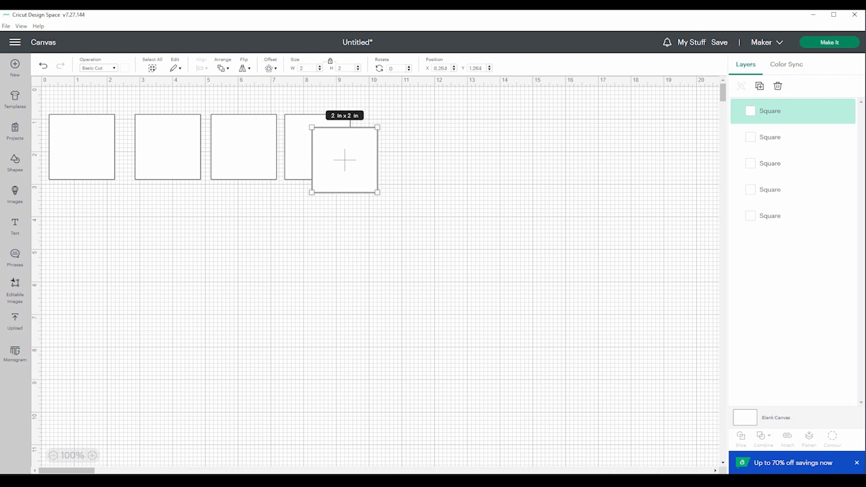
left_click(124, 69)
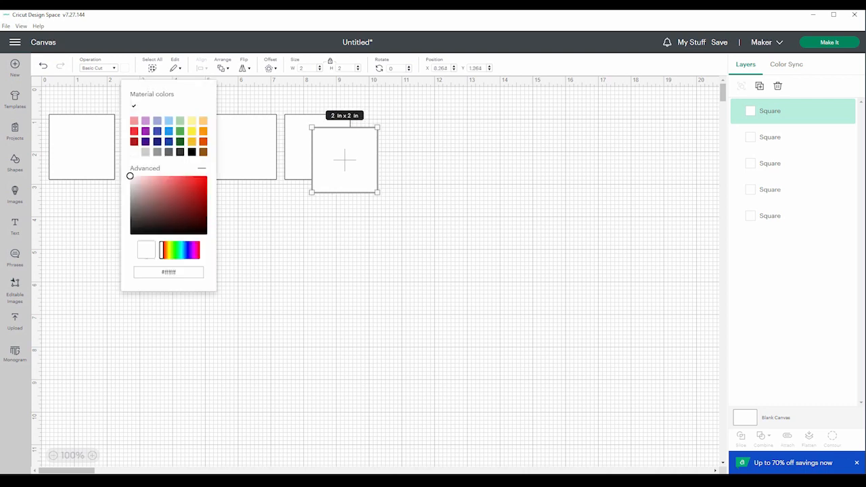
left_click(157, 121)
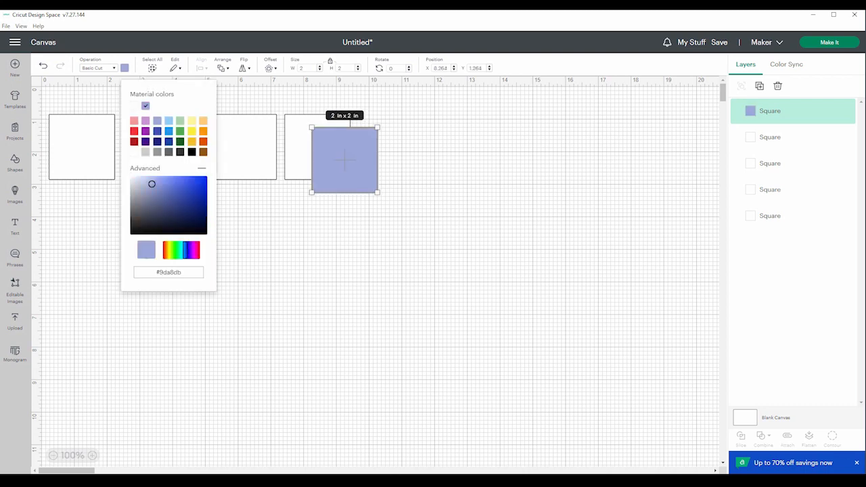
left_click(247, 230)
Change the third square in the row to the yellow-orange material color #fac02e and deselect it.
left_click(243, 147)
left_click(124, 68)
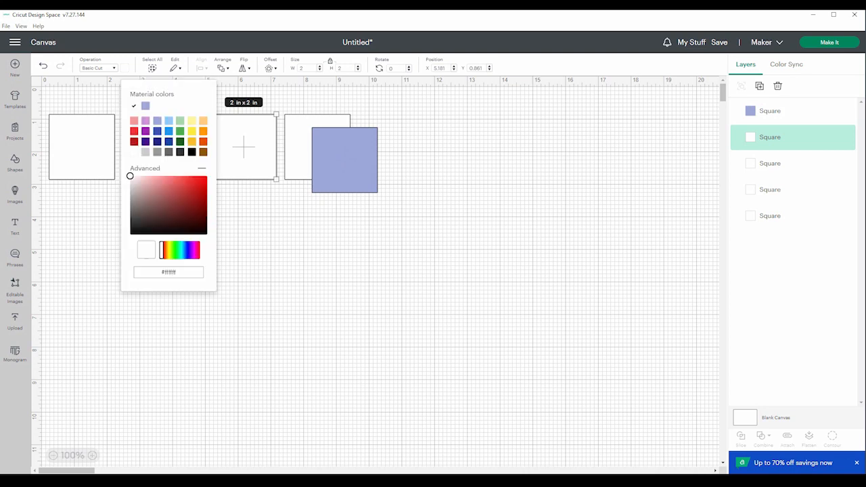
left_click(192, 141)
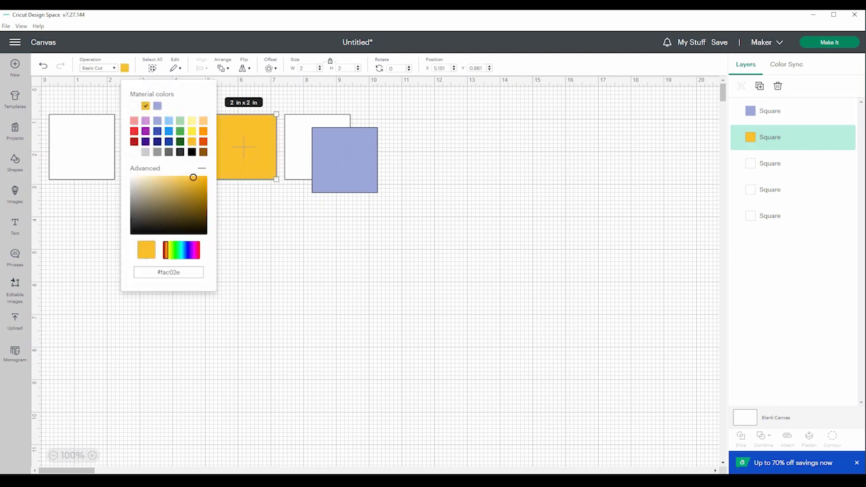
left_click(249, 229)
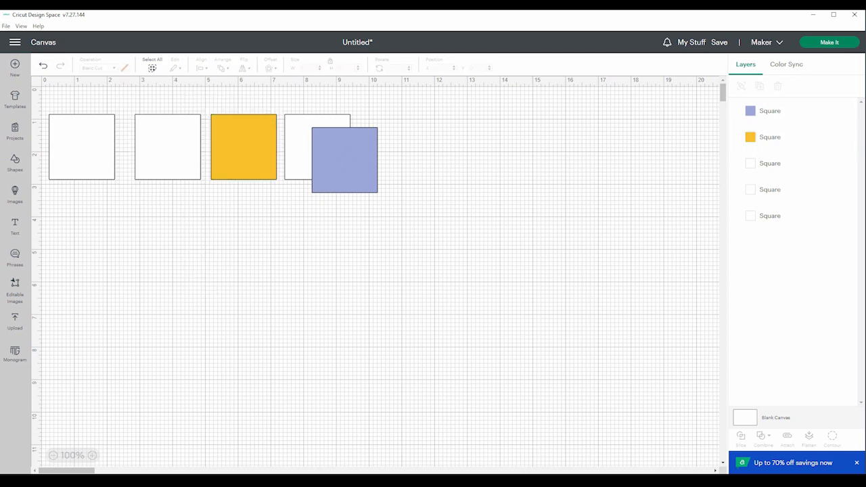
Select the two overlapping squares, view the Arrange options available for them, and deselect them.
left_click_drag(409, 102, 299, 192)
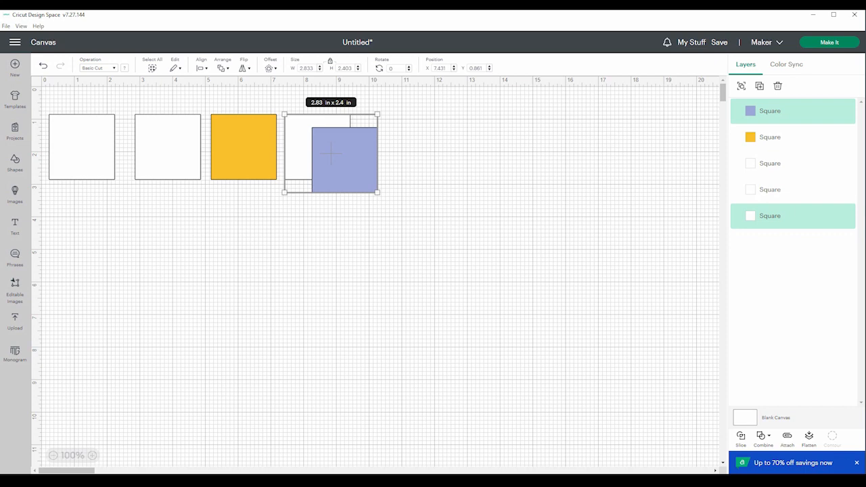
left_click(223, 68)
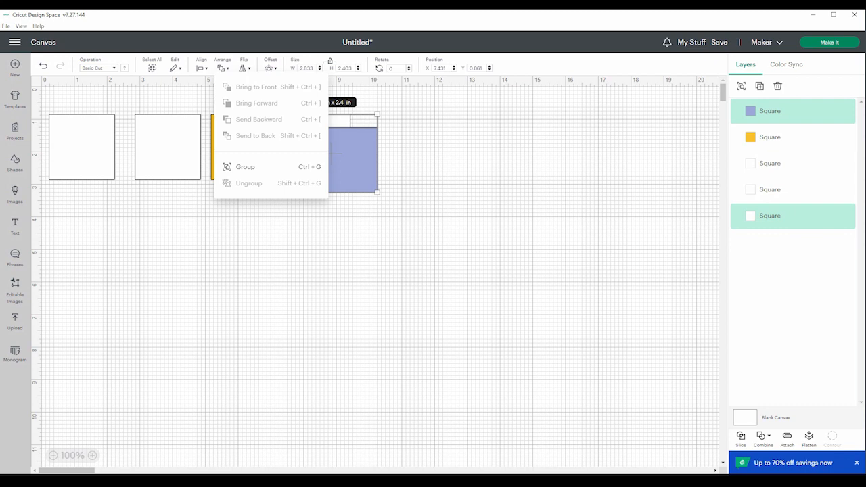
left_click(406, 270)
left_click(406, 270)
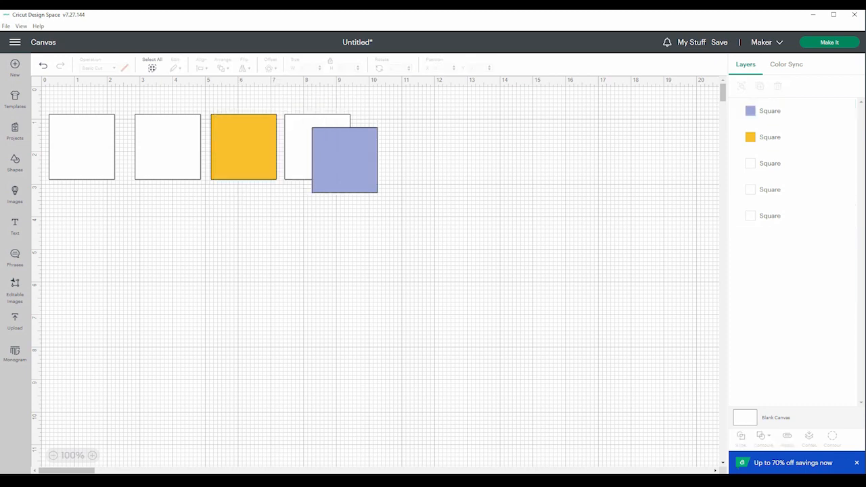
Bring the white square overlapped by the periwinkle one to the front, and check its remaining Arrange options.
left_click(318, 146)
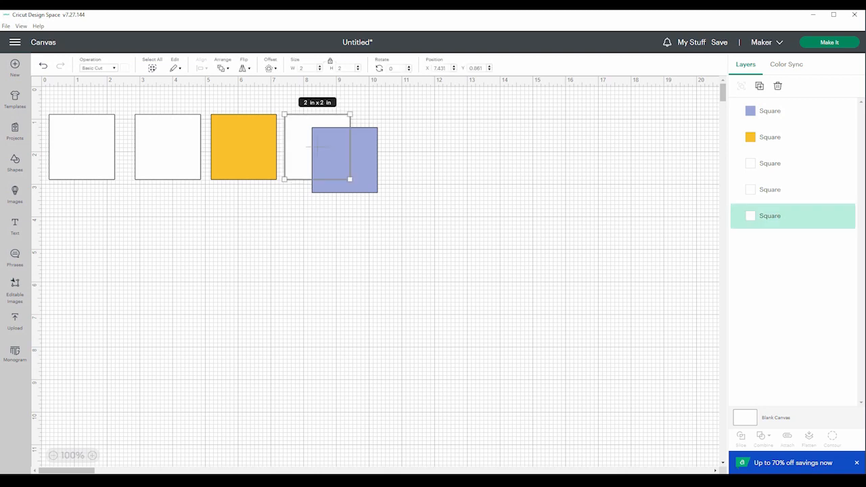
left_click(222, 68)
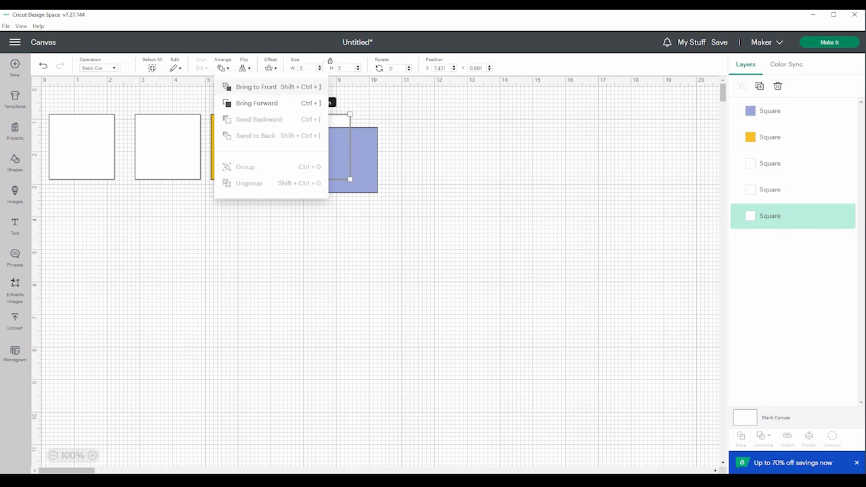
left_click(257, 86)
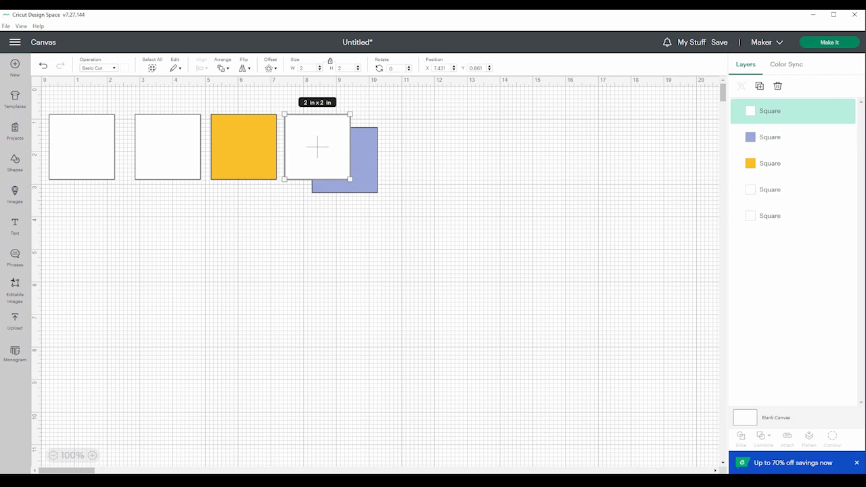
left_click(222, 68)
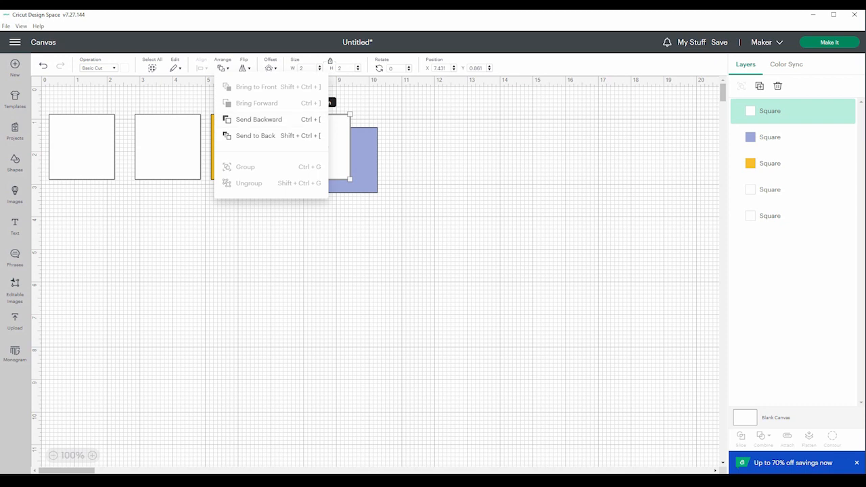
left_click(253, 233)
Move the yellow square onto the overlapping pair, and send the white square backward one layer.
left_click_drag(244, 147, 365, 177)
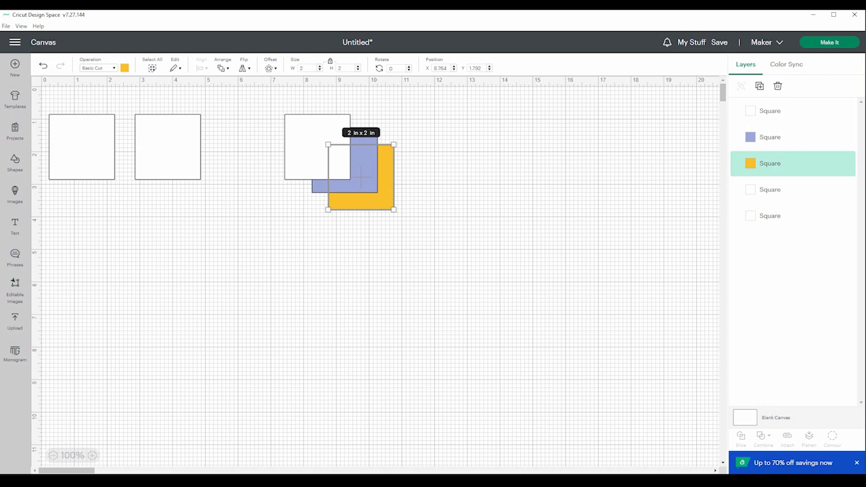
left_click(317, 147)
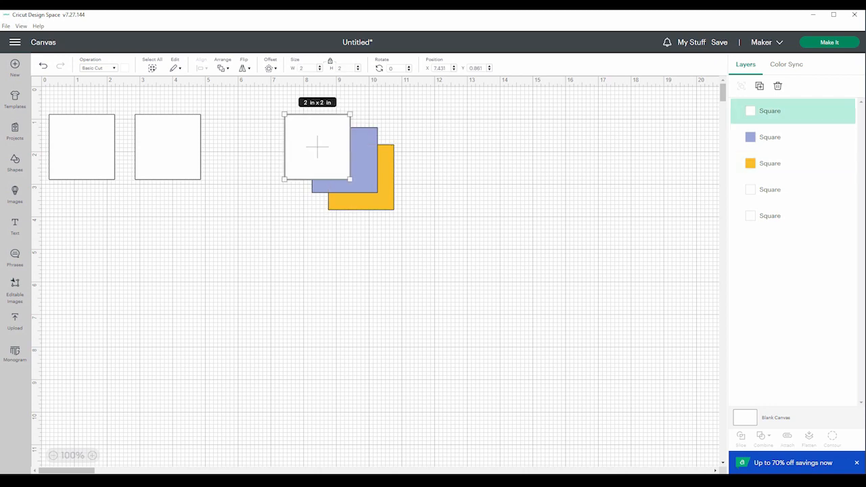
left_click(223, 68)
left_click(259, 119)
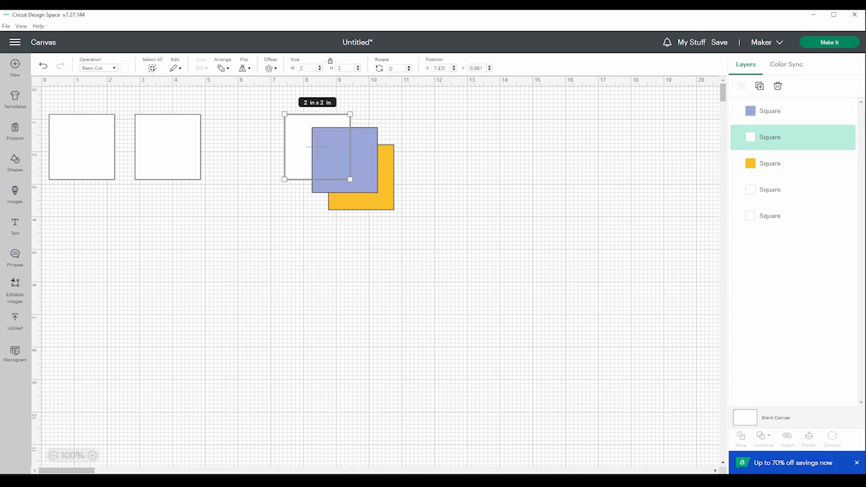
Send the overlapped white square to the back, and shift the yellow square up and slightly right behind the periwinkle one.
left_click(222, 67)
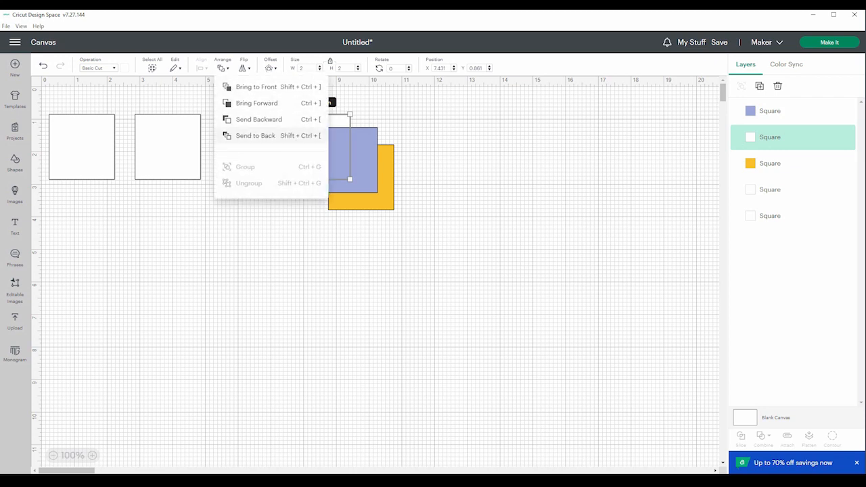
left_click(255, 135)
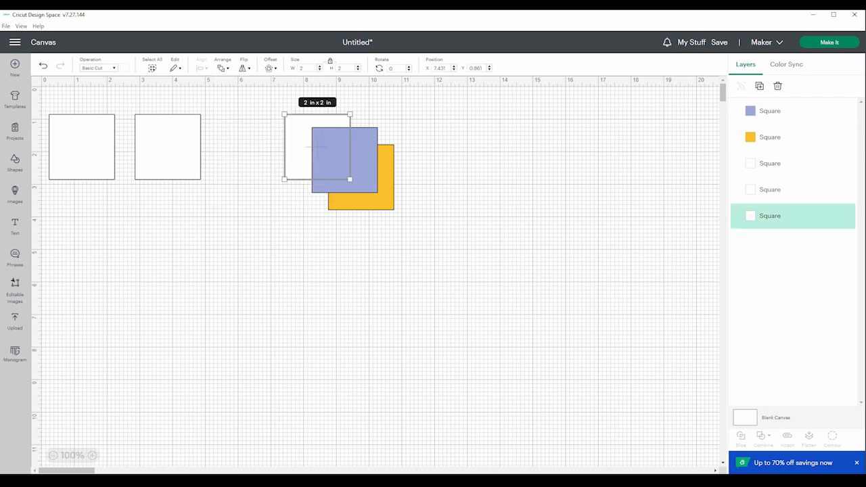
left_click_drag(385, 201, 369, 150)
left_click(438, 161)
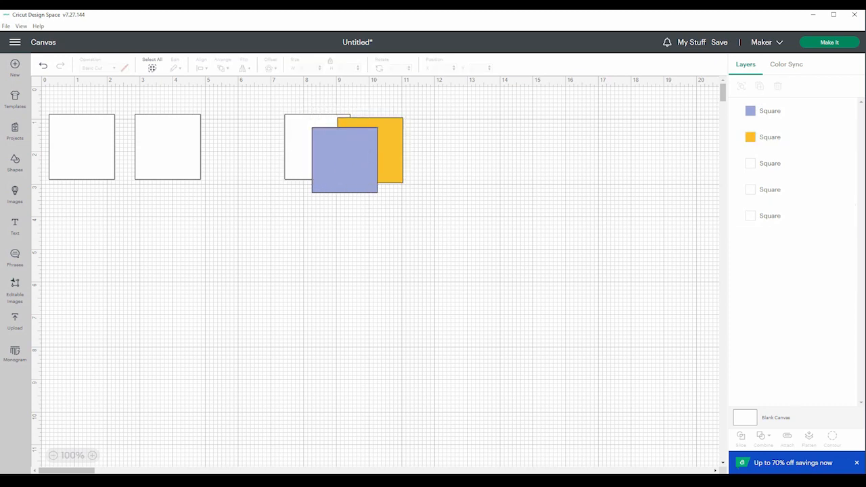
Bring the overlapped white square forward three layers so it sits between the periwinkle and yellow squares, and deselect it.
left_click(316, 146)
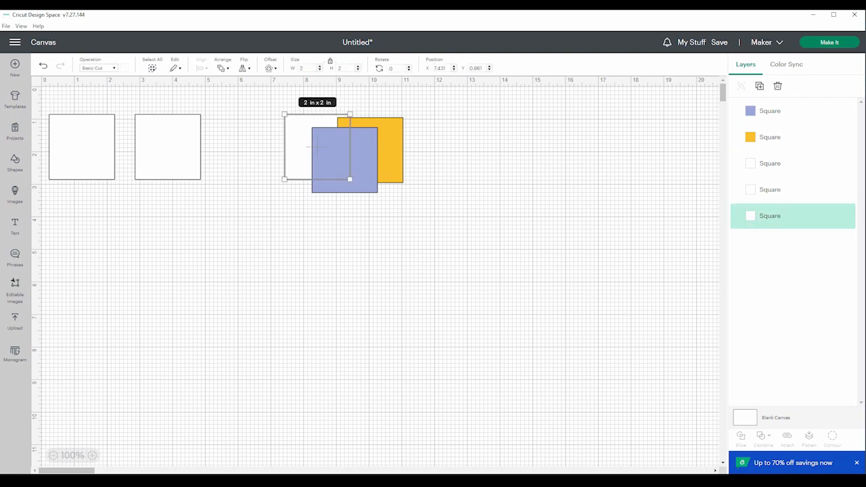
left_click(221, 67)
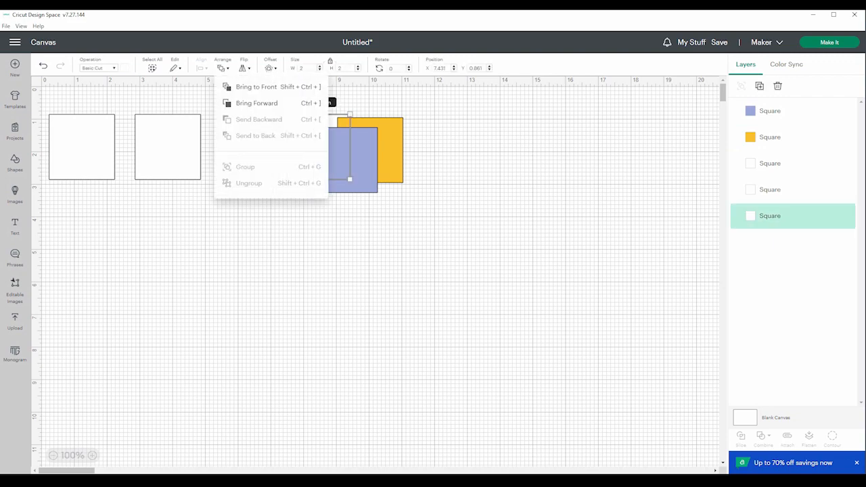
left_click(257, 102)
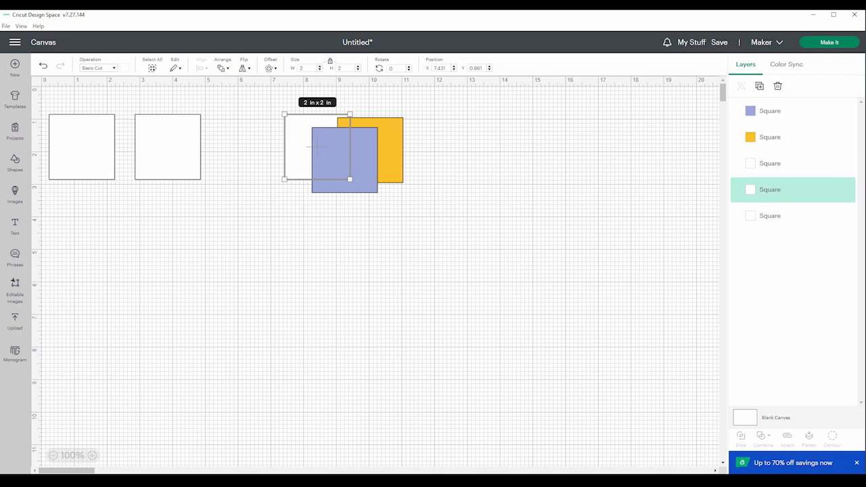
left_click(221, 68)
left_click(256, 103)
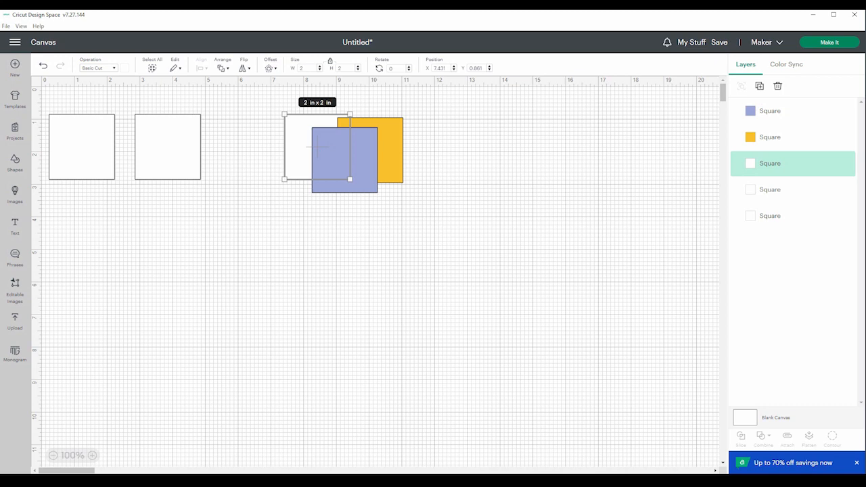
left_click(221, 68)
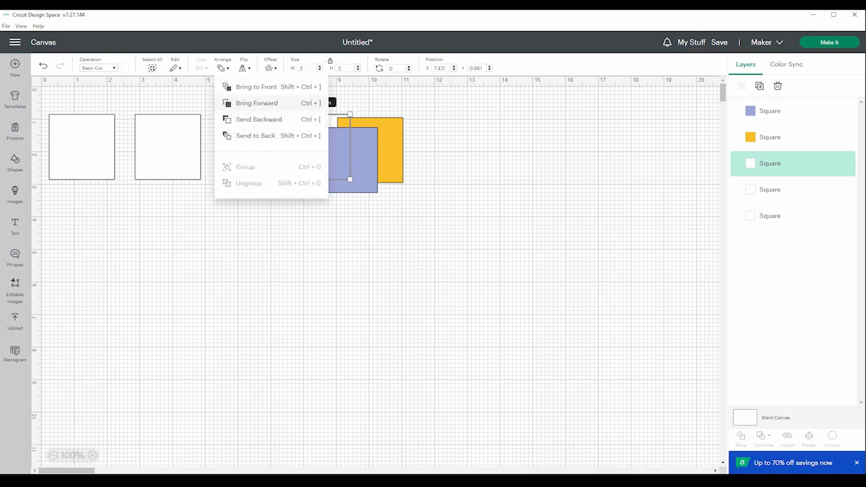
left_click(256, 102)
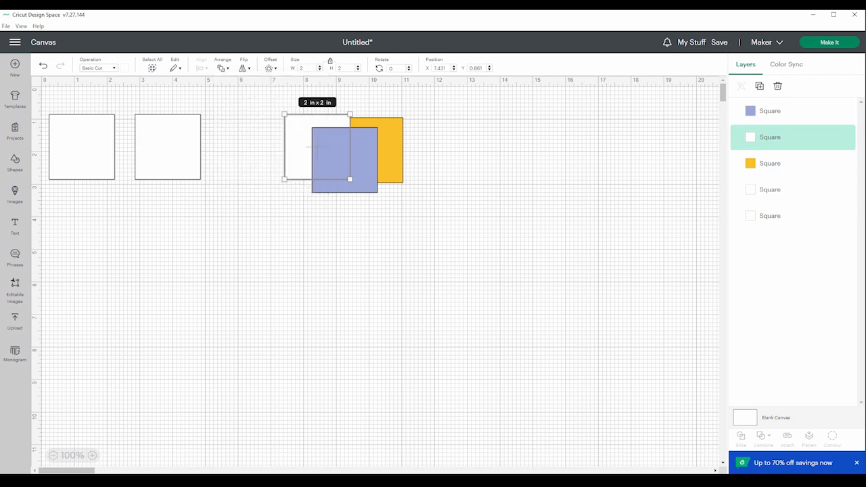
key("Escape")
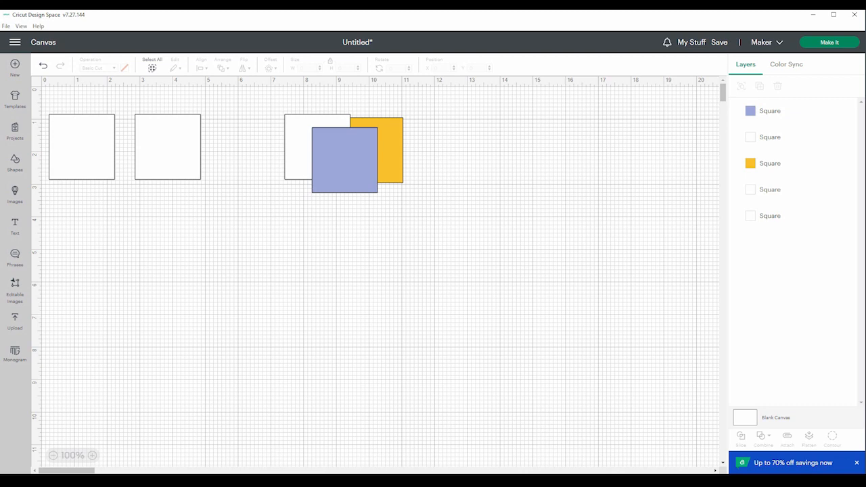
Bring the white square overlapped by the periwinkle one forward one layer, and check its remaining Arrange options.
left_click(349, 174)
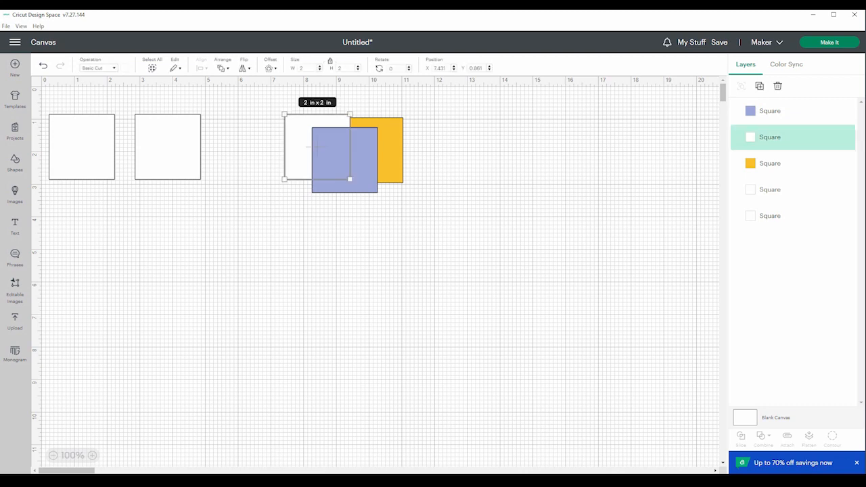
left_click(223, 68)
left_click(256, 103)
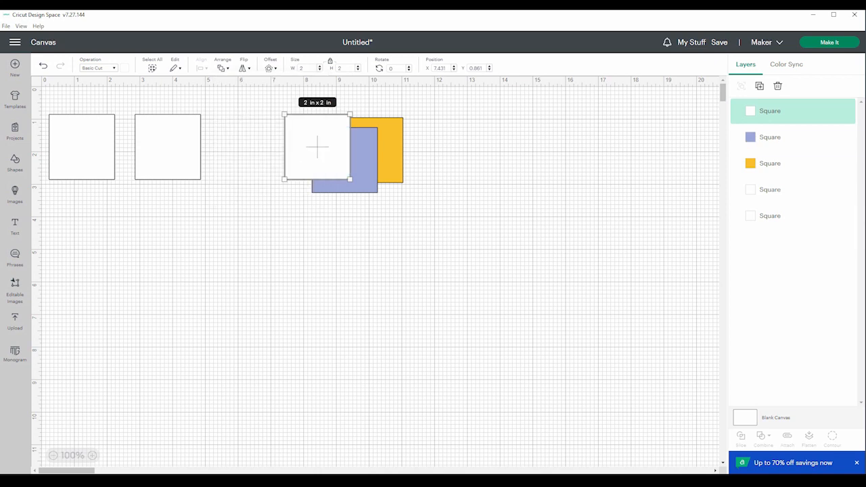
left_click(222, 68)
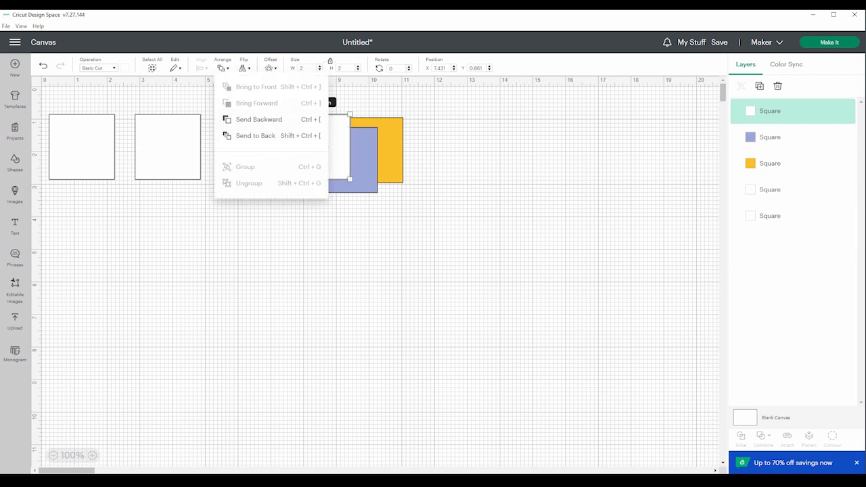
key("Escape")
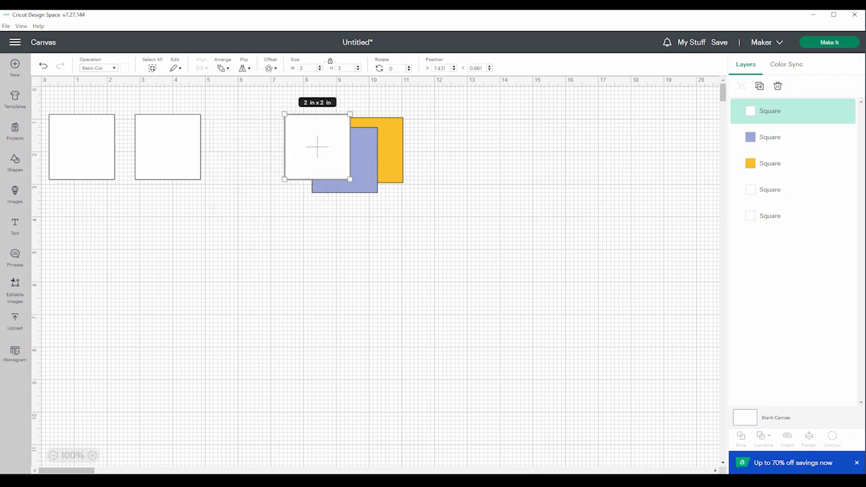
Bring the yellow square in front of all other layers, and check its Flip options.
left_click(390, 152)
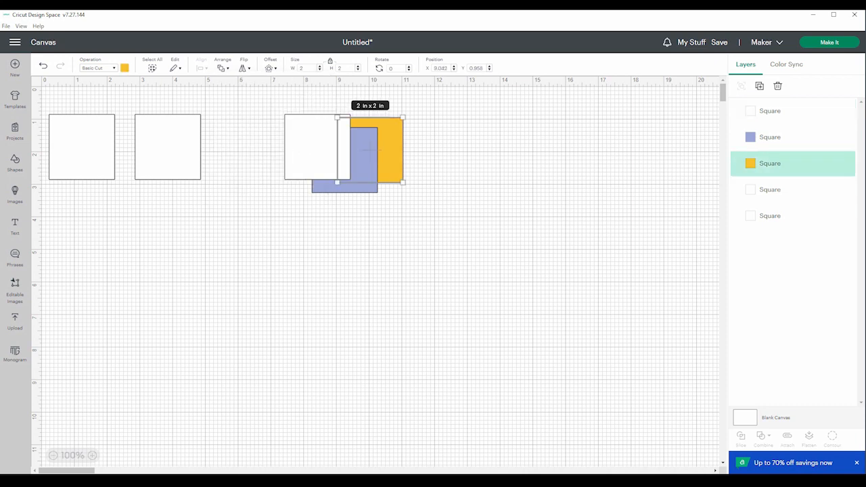
left_click(223, 68)
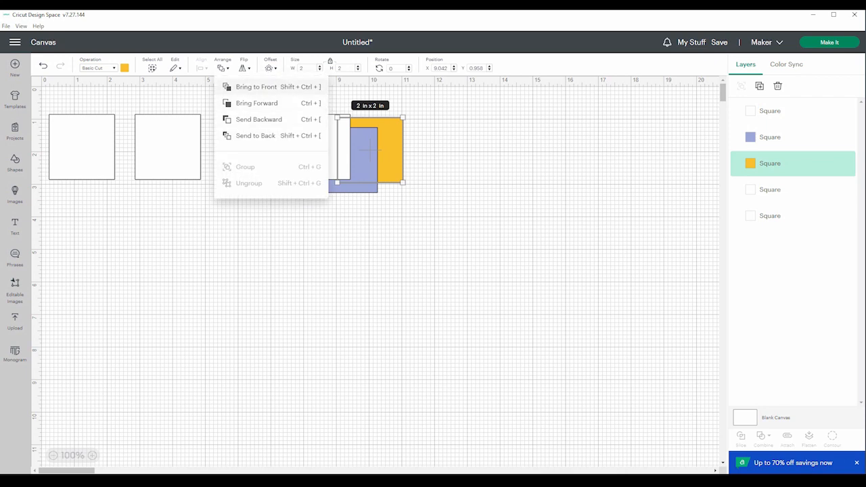
left_click(256, 87)
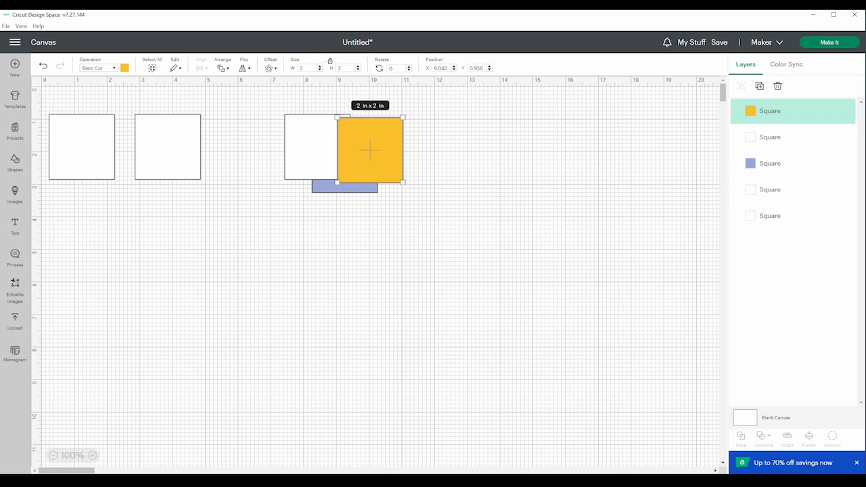
left_click(243, 67)
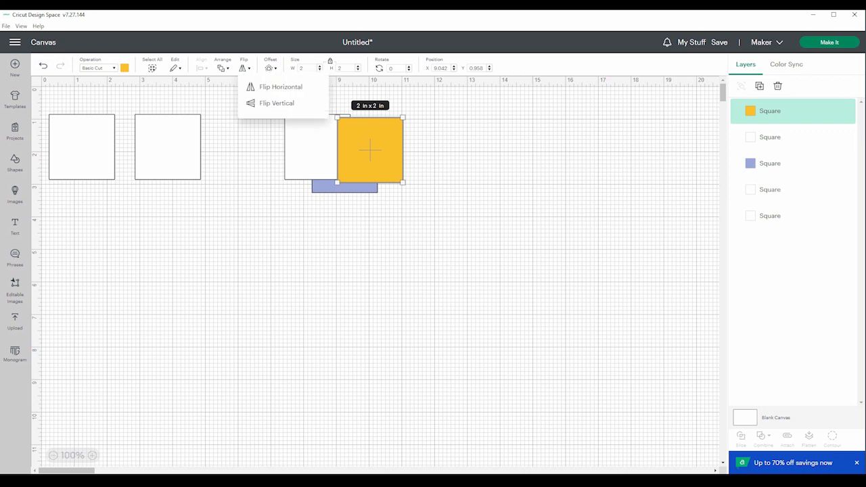
left_click(244, 68)
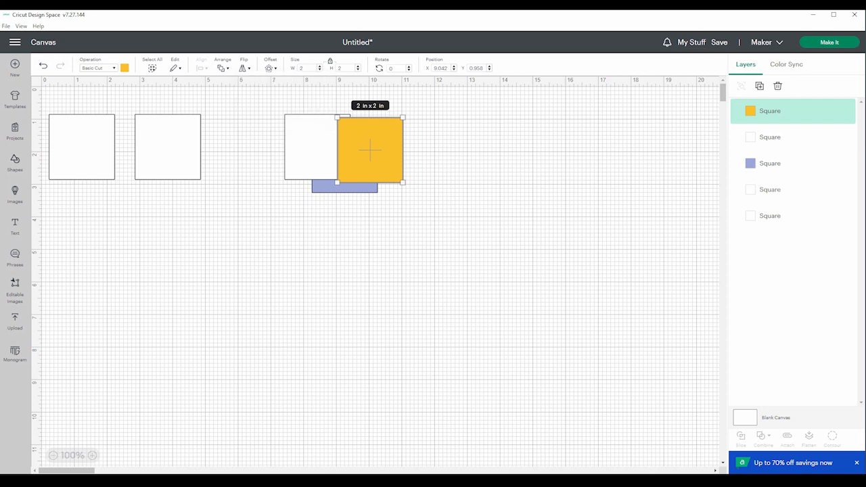
Insert a half circle and move it below the squares to about X 5.85, Y 3.35.
left_click(15, 163)
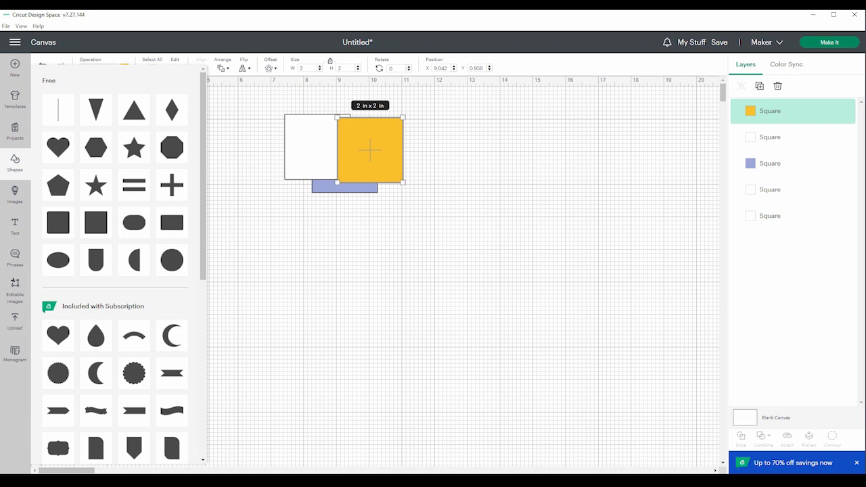
left_click(134, 260)
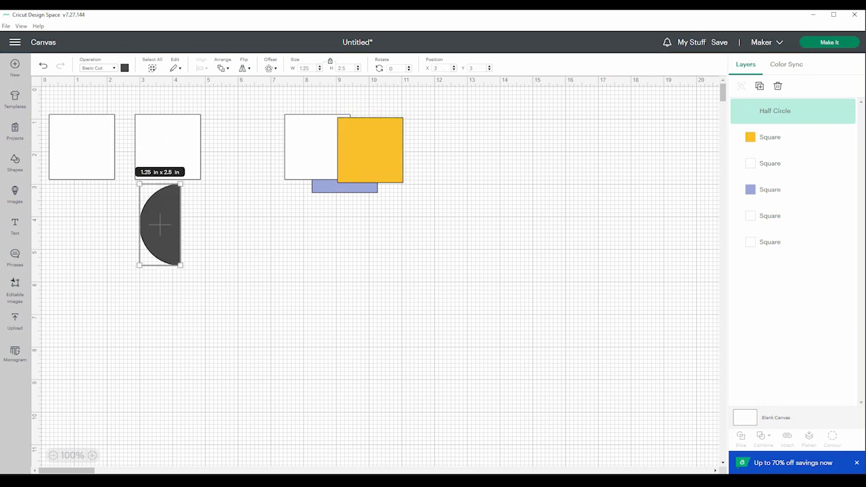
left_click_drag(160, 224, 253, 236)
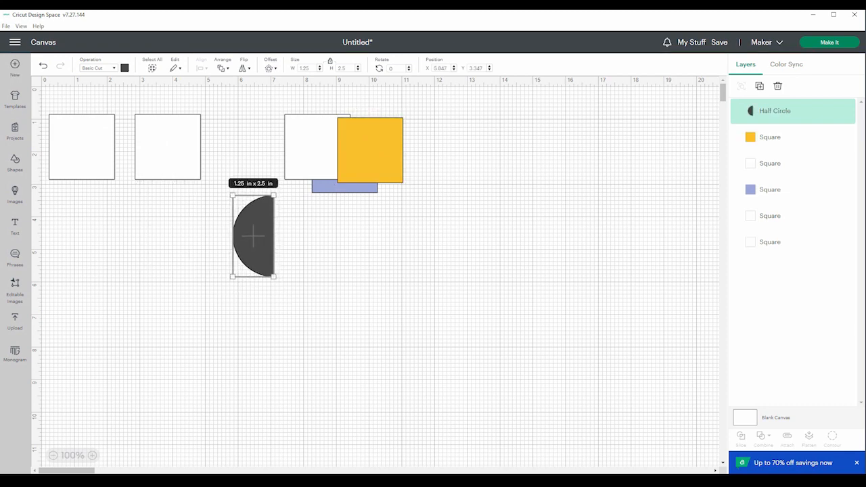
Flip the half circle horizontally and then vertically.
left_click(244, 69)
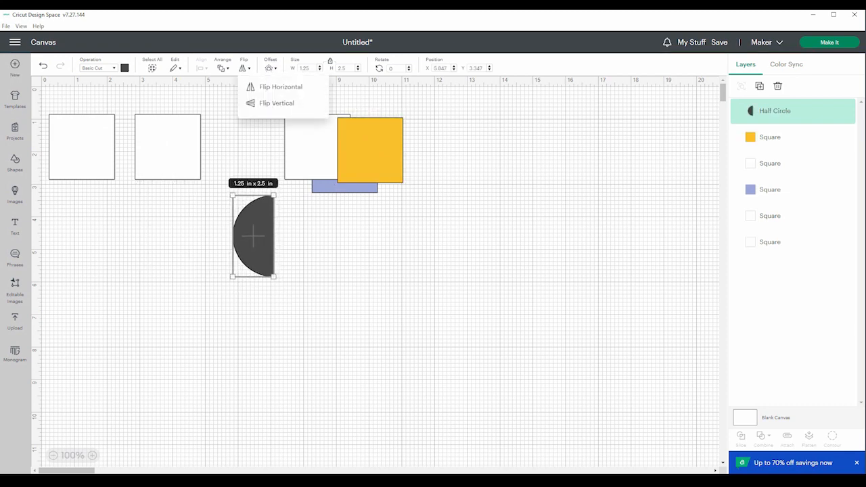
left_click(280, 87)
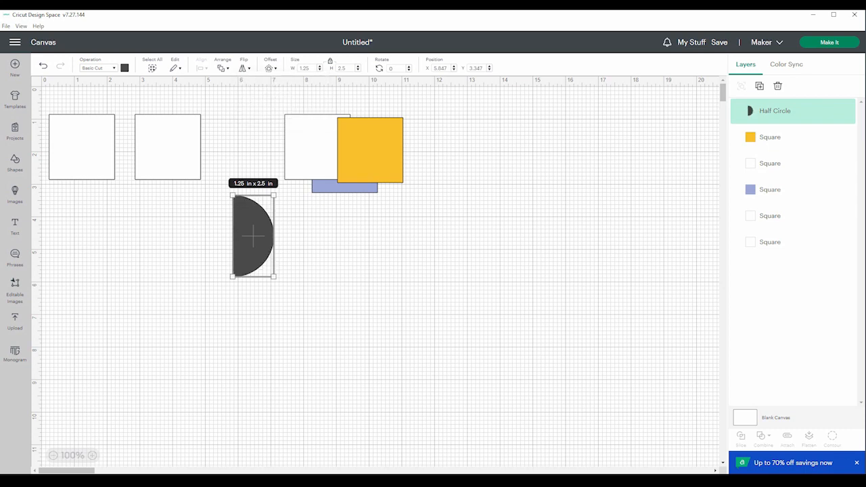
left_click(244, 69)
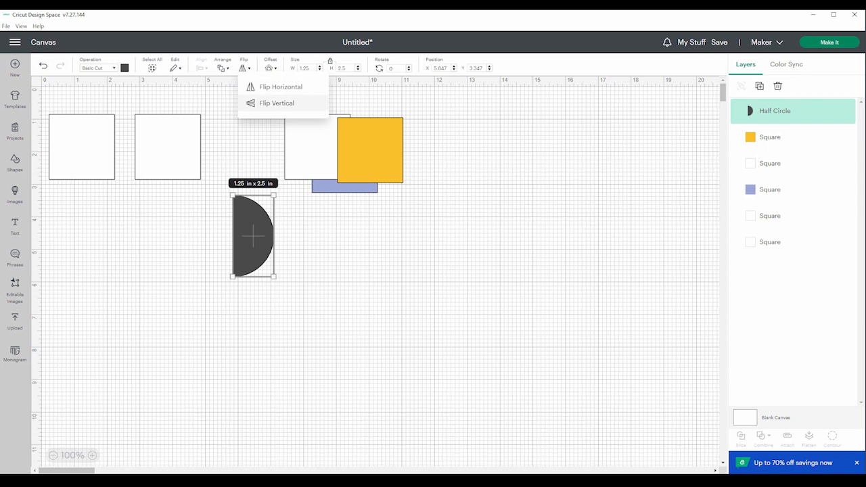
left_click(280, 101)
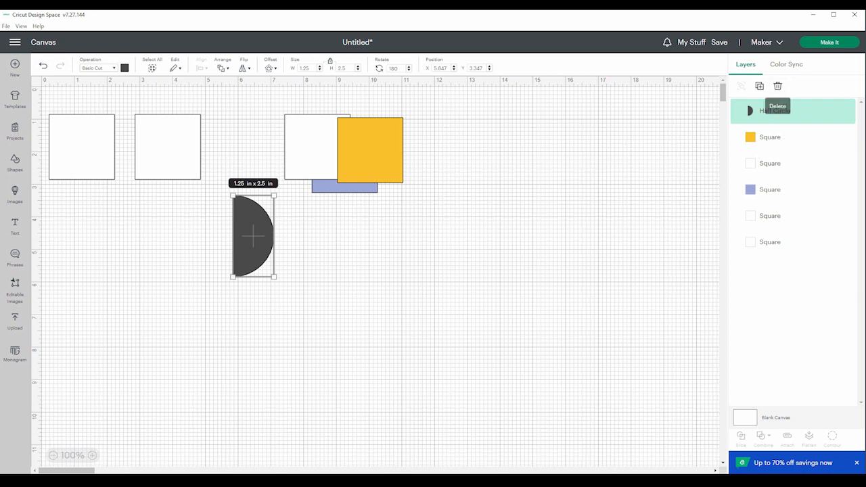
Check the editing options available for the half circle, and delete it.
right_click(252, 236)
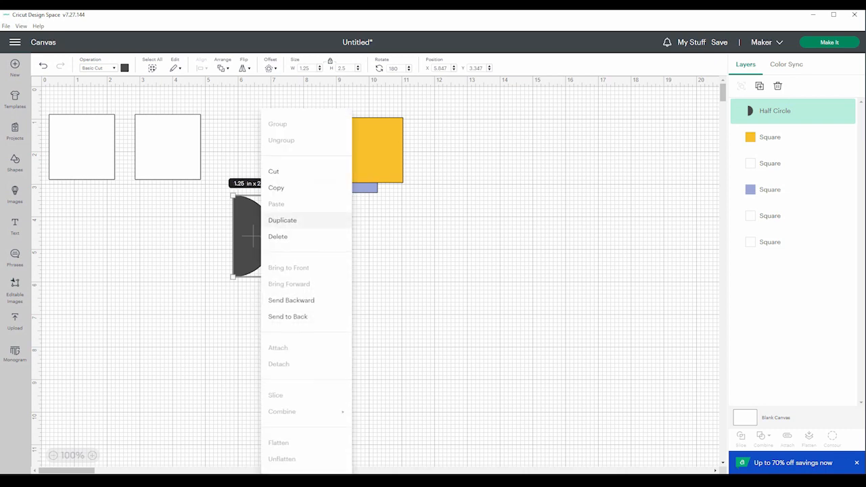
key("Escape")
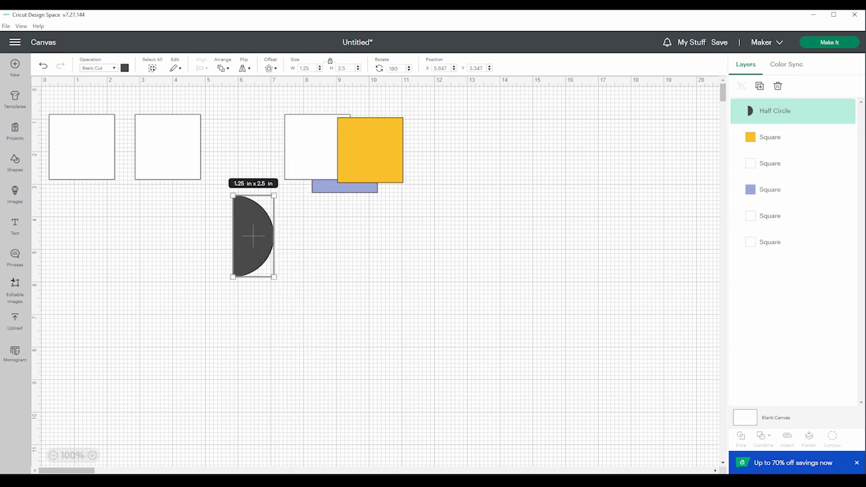
left_click(175, 67)
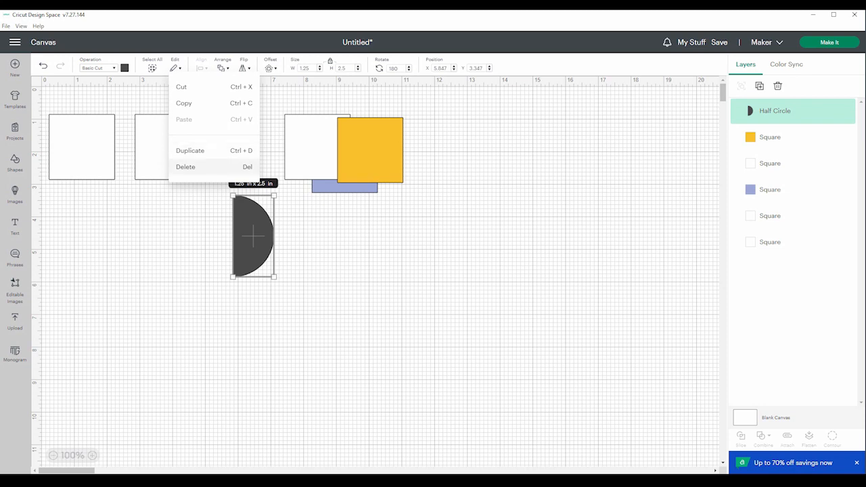
key("Escape")
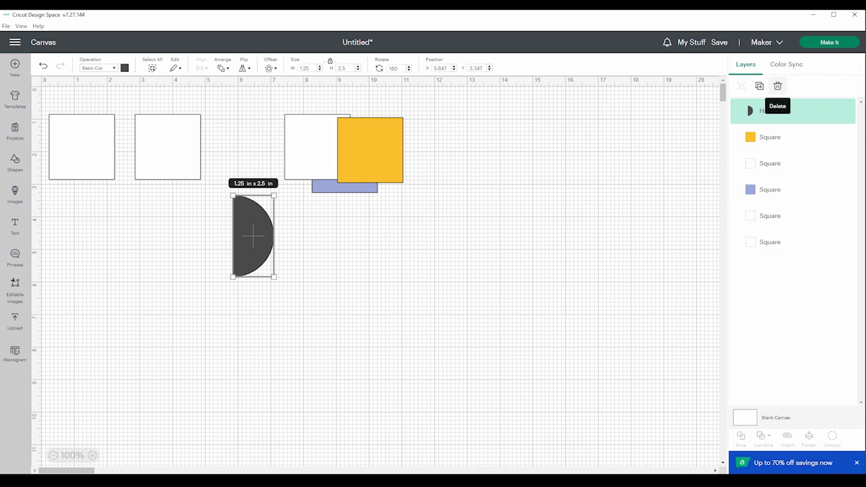
left_click(777, 86)
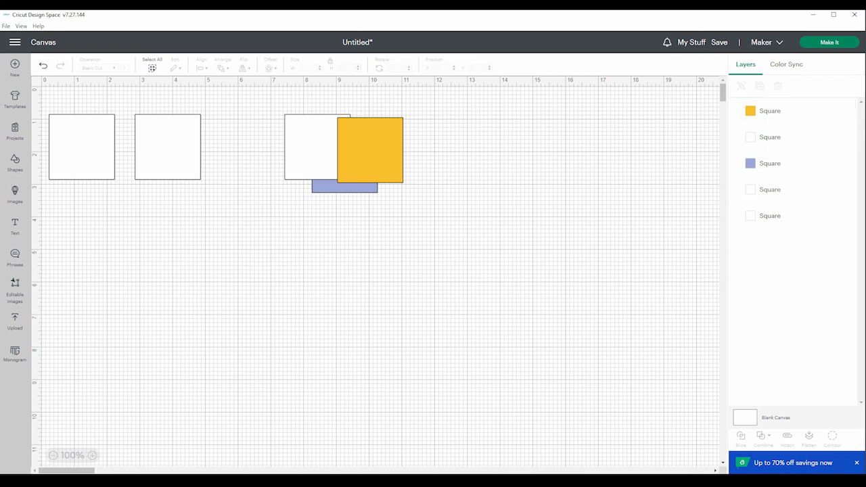
Move the yellow square off the overlapping squares to an empty area at about X 4.72, Y 4.21.
left_click(317, 146)
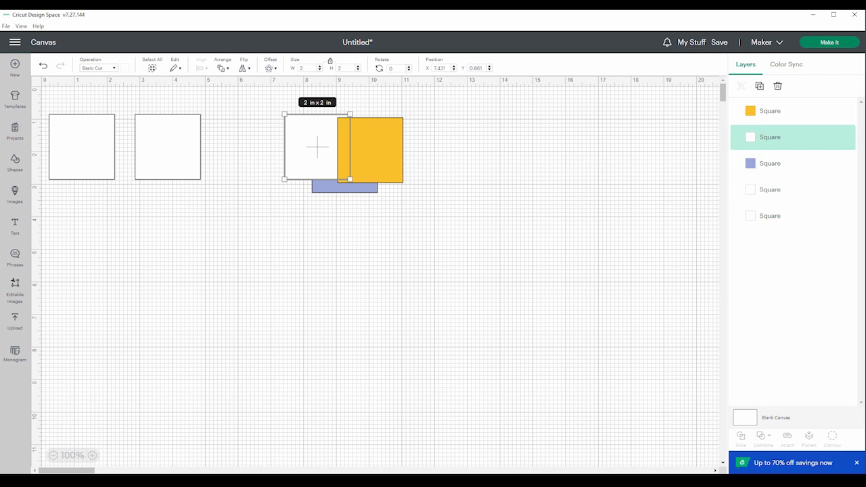
left_click(369, 150)
left_click_drag(369, 150, 228, 255)
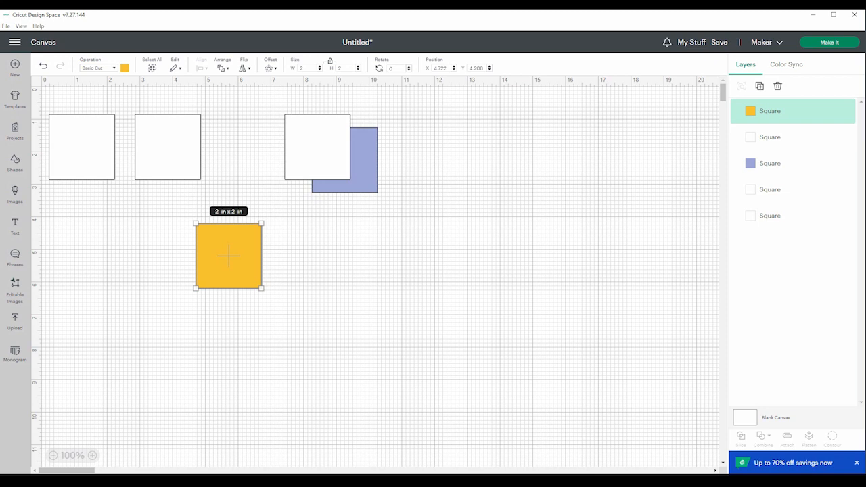
Add an outward offset of about 0.1 in with square corners around the yellow square.
left_click(271, 68)
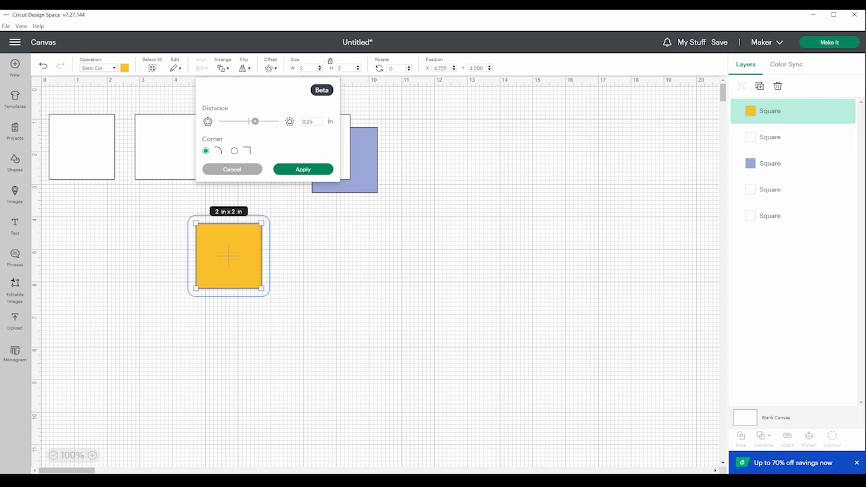
left_click(234, 151)
left_click(314, 122)
key("BackSpace")
key("BackSpace")
key("Return")
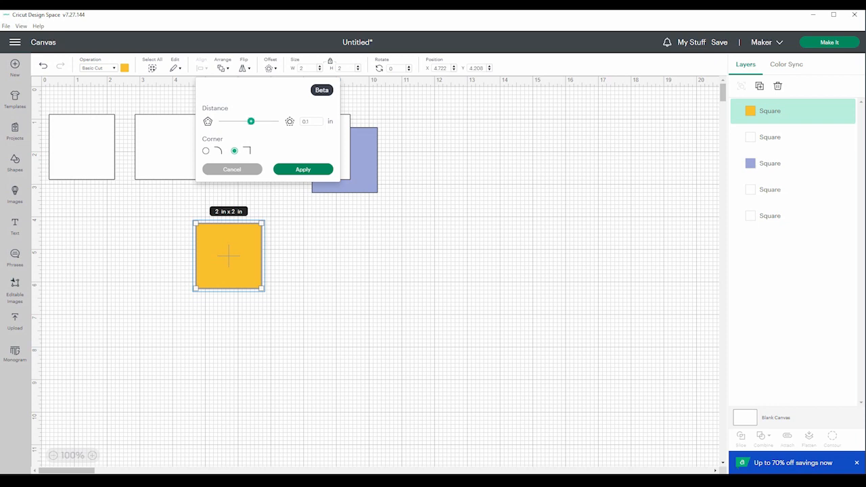
mouse_move(250, 121)
left_mouse_down()
mouse_move(263, 121)
mouse_move(250, 121)
left_mouse_up()
left_click(302, 169)
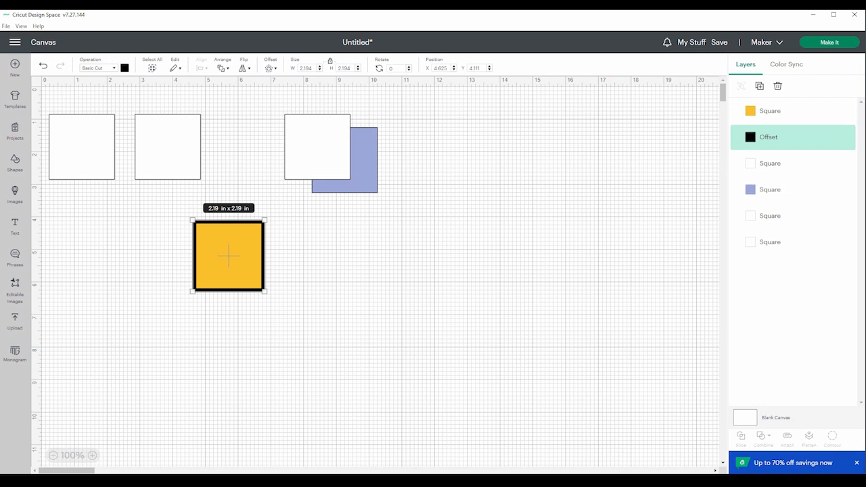
Change the offset's material color to white (#ffffff), and deselect it.
left_click(124, 68)
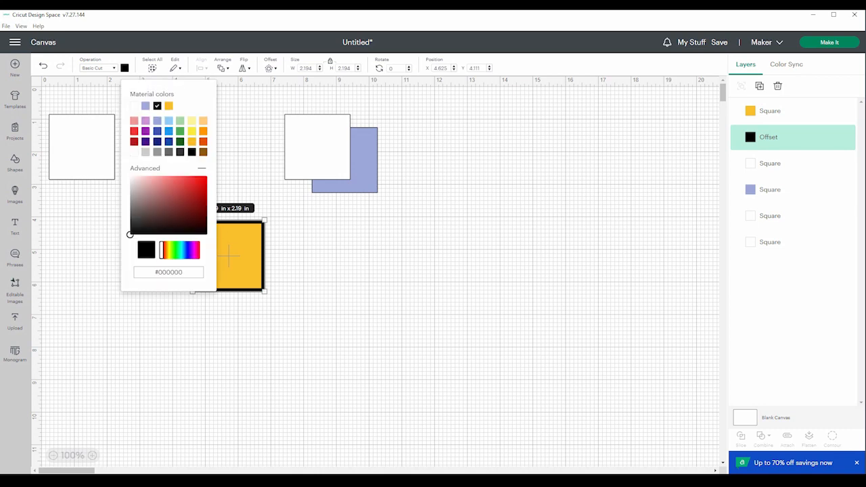
left_click(130, 176)
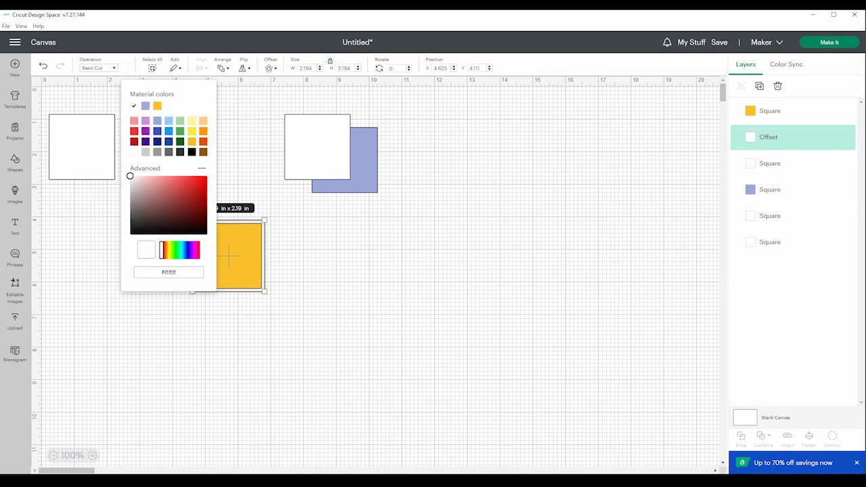
left_click(358, 291)
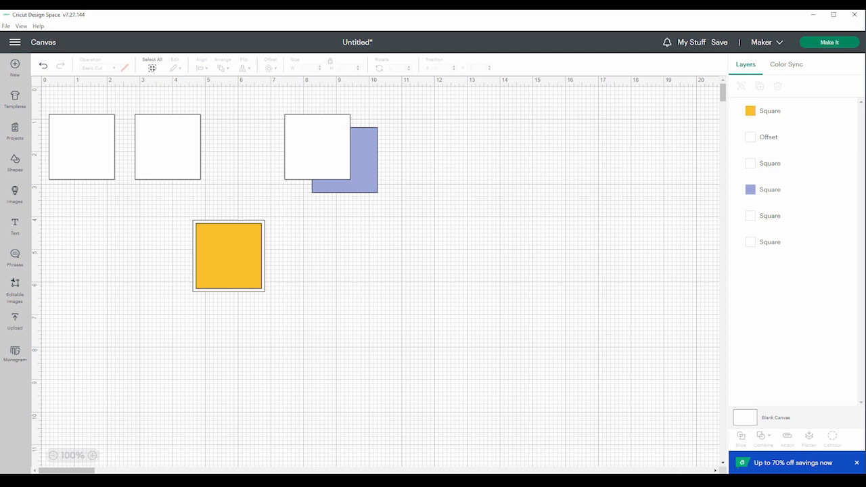
Nudge the yellow square slightly off-center, and align it and its white offset with Center.
mouse_move(228, 255)
left_mouse_down()
mouse_move(323, 241)
mouse_move(322, 251)
mouse_move(182, 278)
mouse_move(217, 227)
mouse_move(225, 266)
mouse_move(230, 256)
left_mouse_up()
key("Escape")
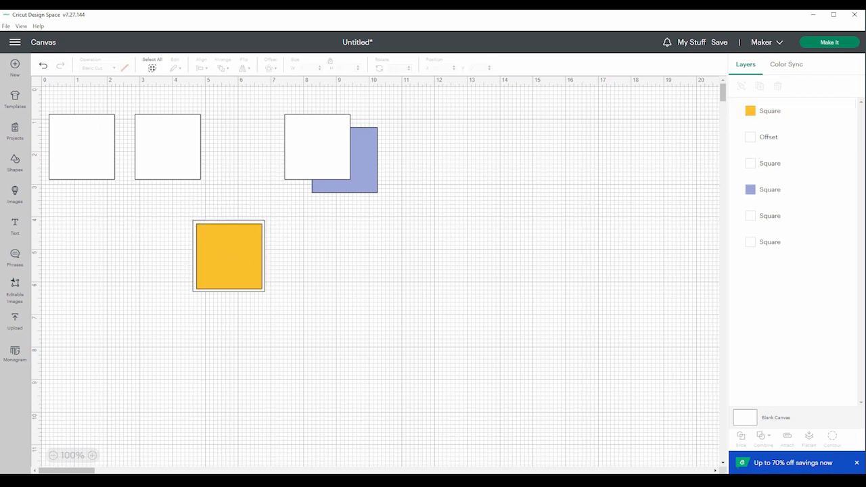
left_click_drag(171, 208, 278, 299)
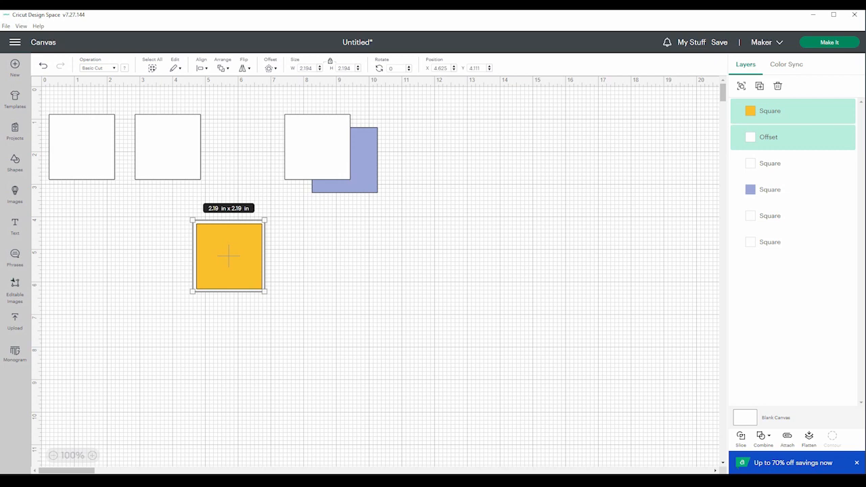
left_click(201, 68)
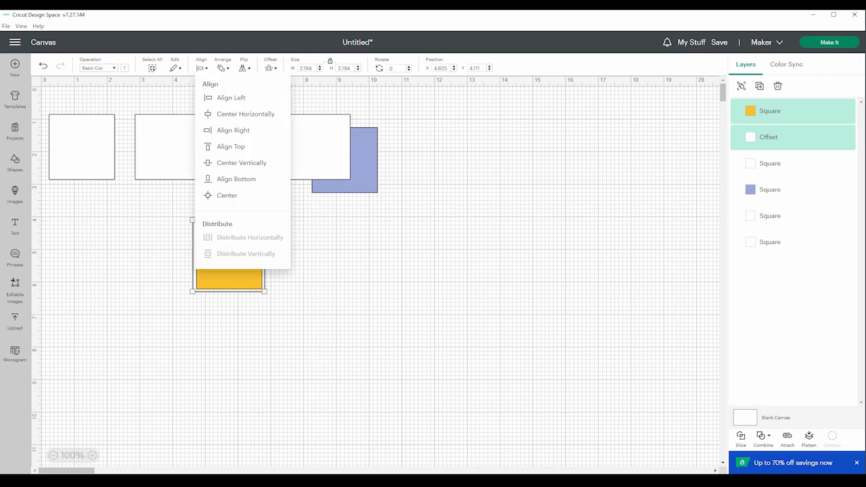
left_click(226, 195)
key("Escape")
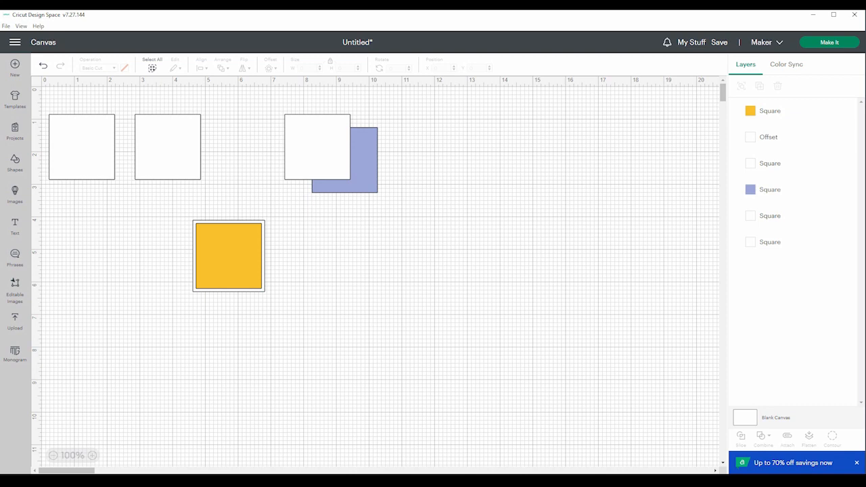
Move the white square overlapping the periwinkle one to the empty area below it, at about X 8.38, Y 3.96.
left_click(317, 146)
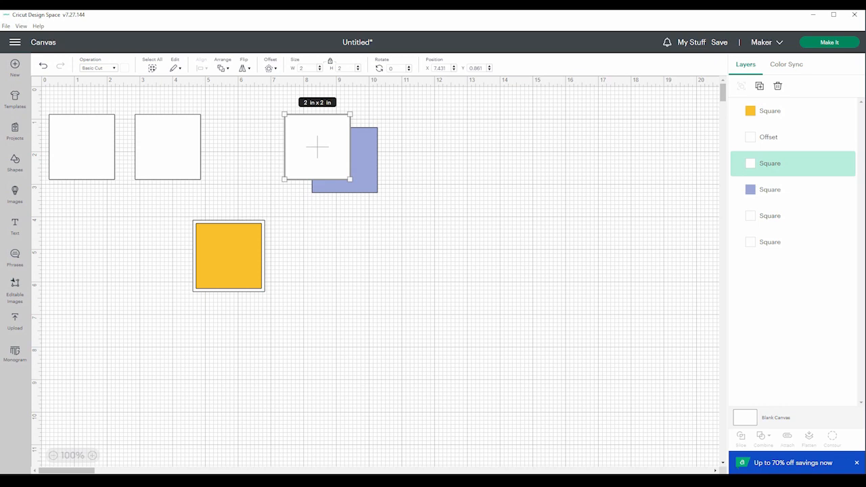
left_click_drag(318, 146, 349, 248)
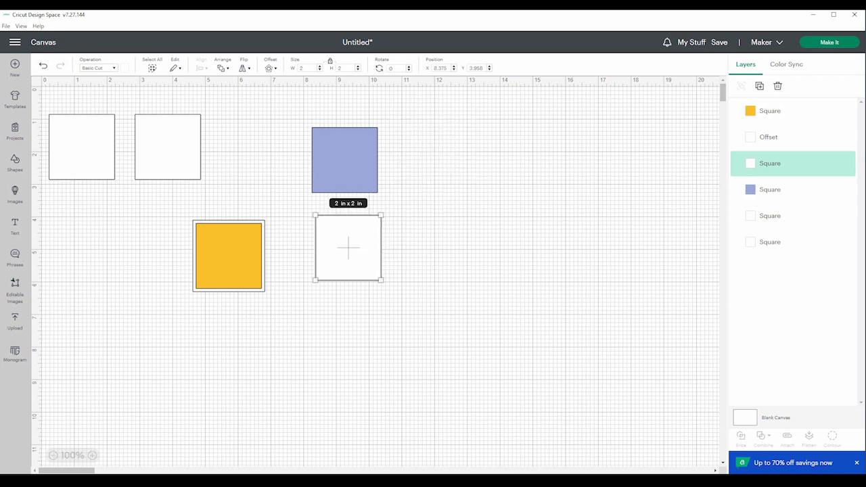
Scale the white square below the periwinkle one proportionally to 4.5 in, about 2.78 in, and finally about 2.39 in per side.
left_click_drag(381, 280, 462, 361)
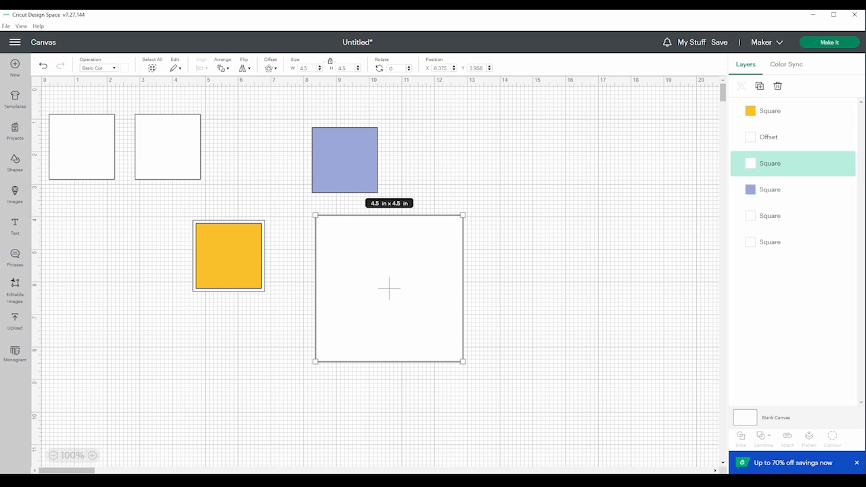
left_click_drag(462, 361, 406, 305)
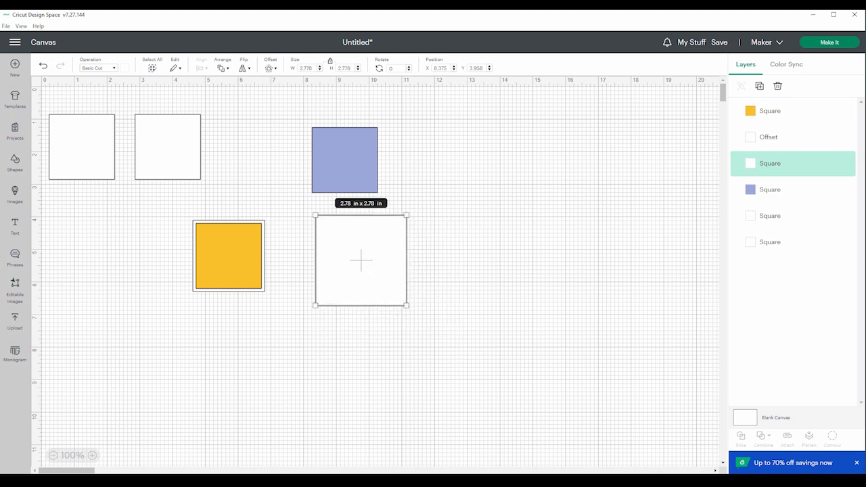
left_click_drag(315, 305, 328, 293)
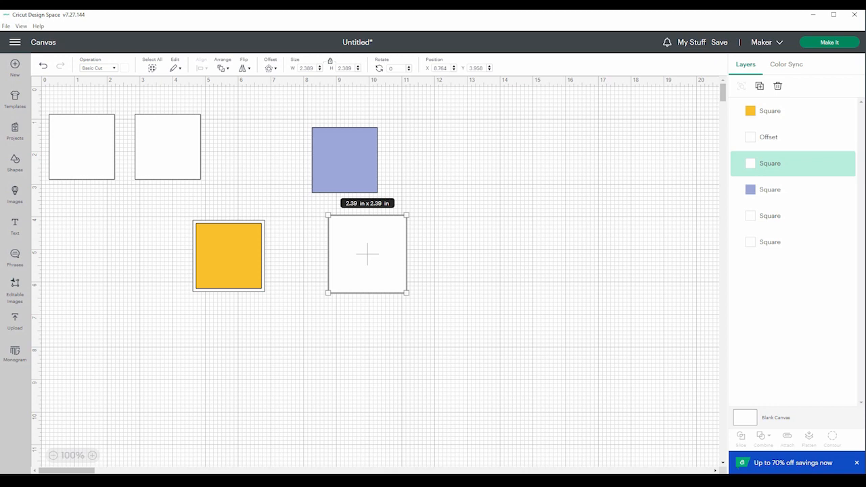
Stretch the white square freely to about 6.15 x 2.39 in, 2.57 x 2.39 in, and finally 4.42 x 5.12 in.
left_click_drag(405, 292, 530, 292)
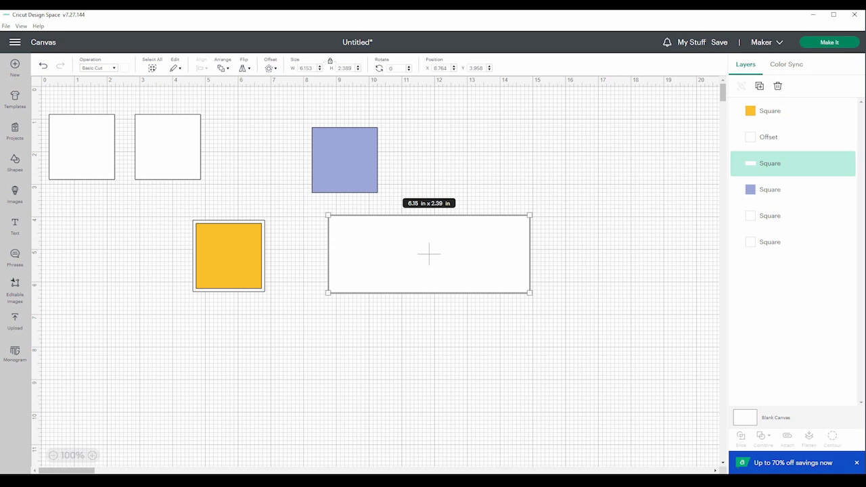
left_click_drag(530, 293, 412, 293)
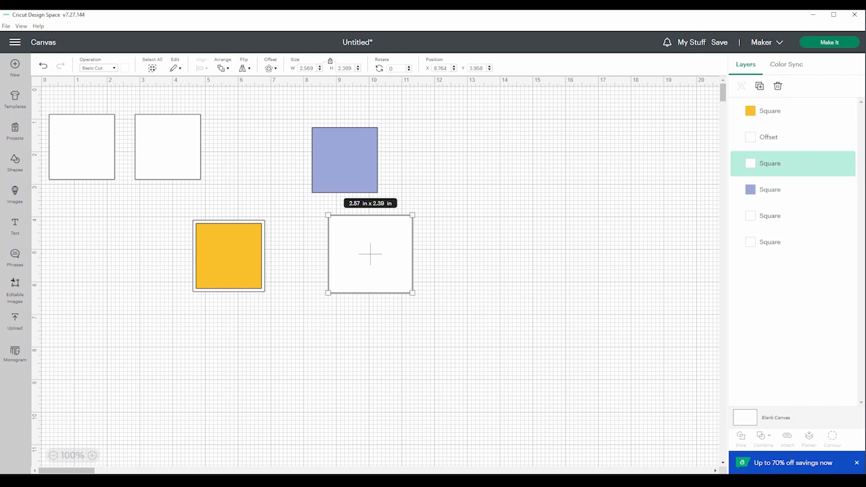
left_click_drag(413, 293, 473, 381)
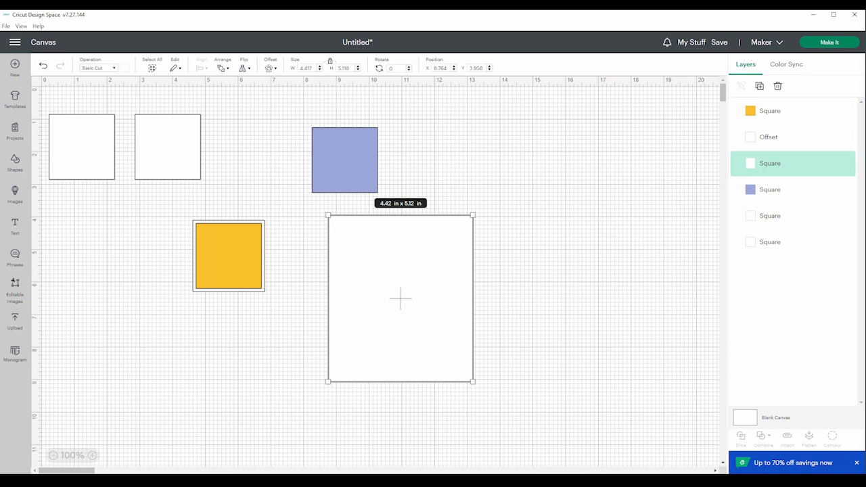
Undo all the resizing of the white square and its earlier move off the periwinkle square.
key("ctrl+z")
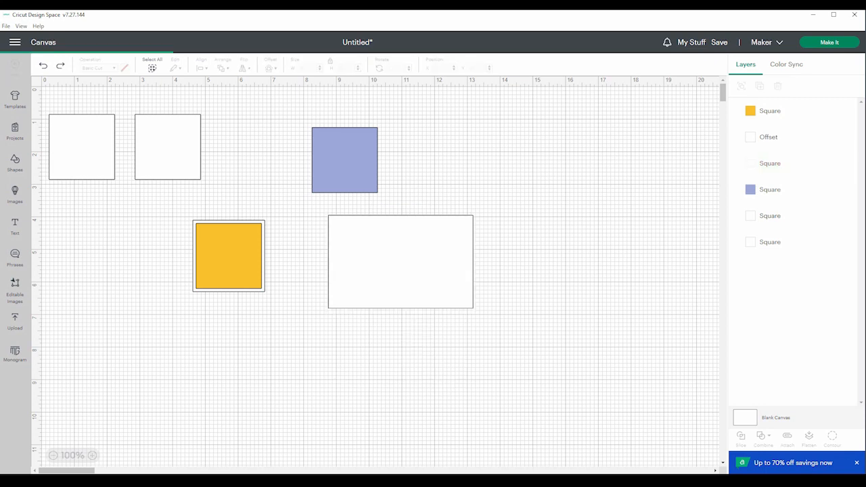
key("ctrl+z")
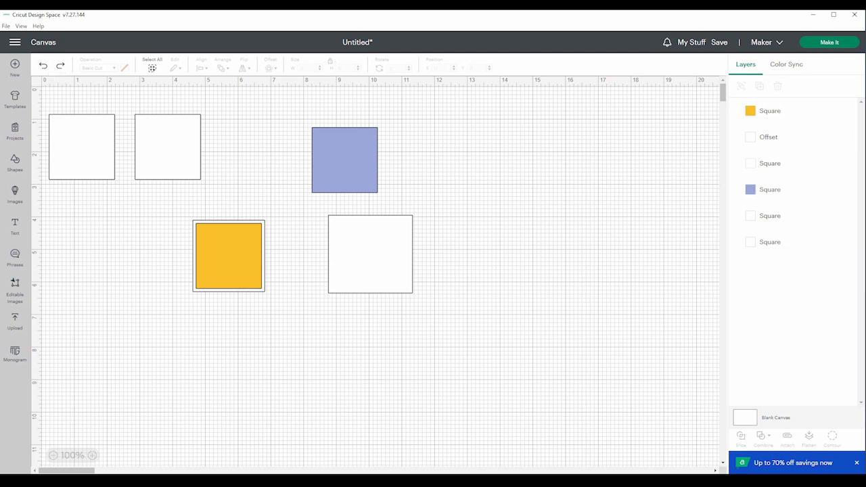
left_click(44, 66)
left_click(44, 66)
left_click(44, 66)
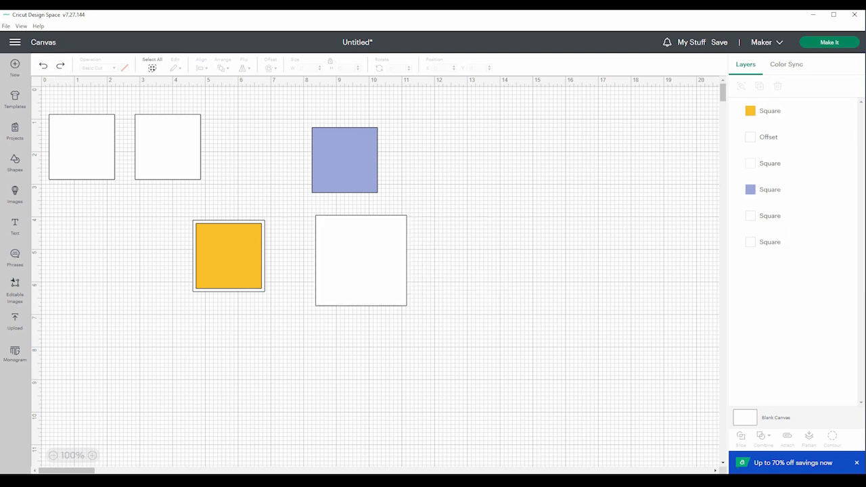
left_click(44, 66)
left_click(44, 65)
key("ctrl+z")
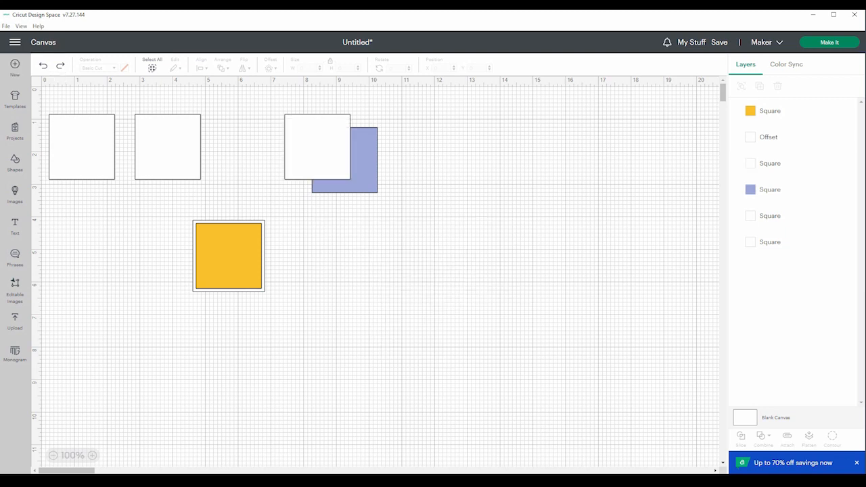
Move the white square below the periwinkle one, at about X 8.49, Y 4.63, and scale it proportionally to 5 in wide.
left_click_drag(318, 145, 351, 269)
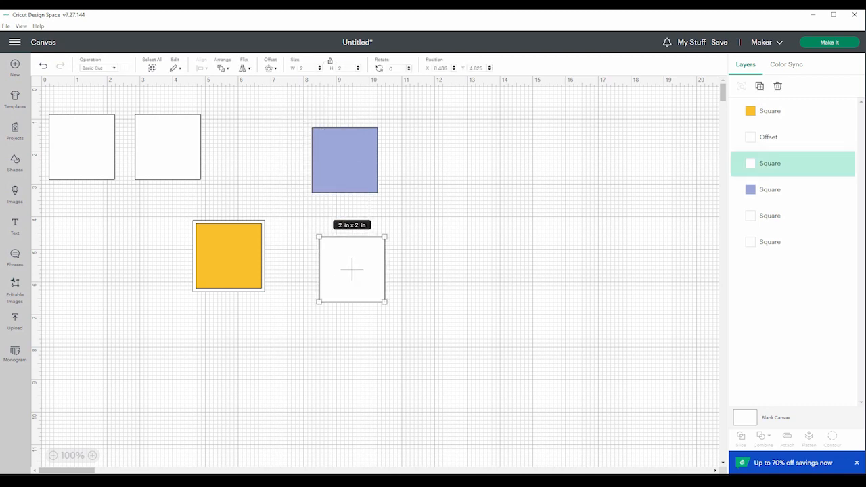
left_click(305, 68)
type("5")
key("Return")
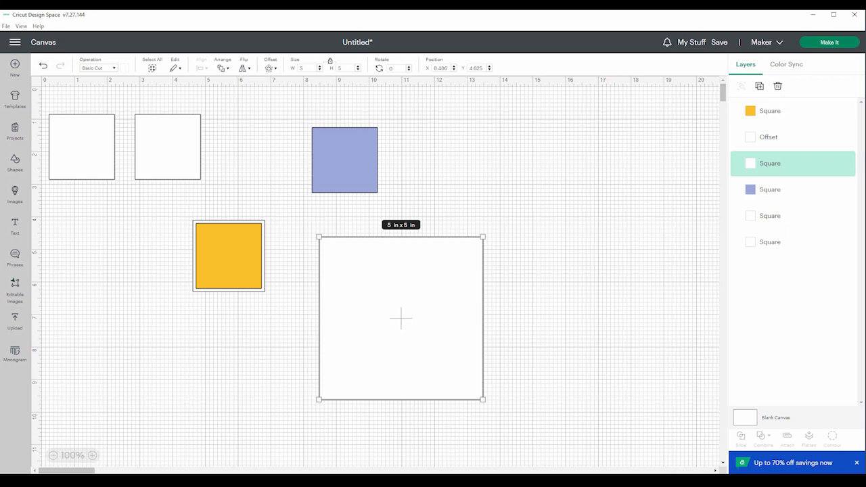
Unlock the white square's proportions and set its width to 3 in.
left_click(330, 62)
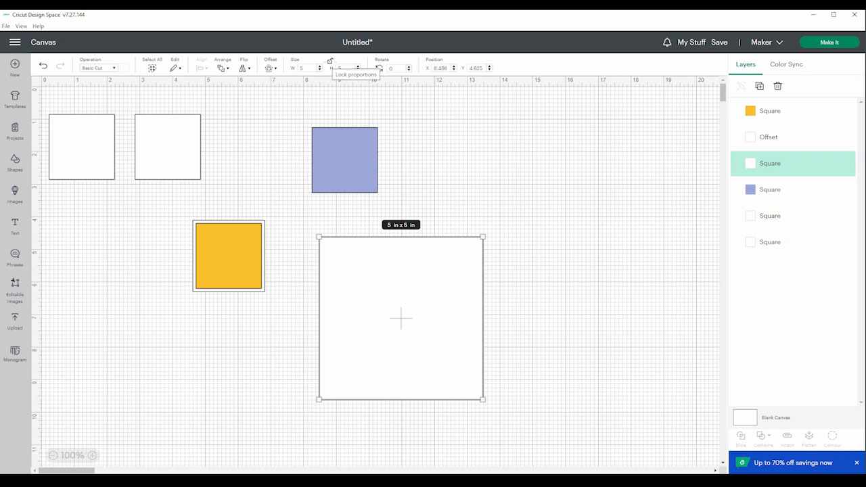
left_click(304, 68)
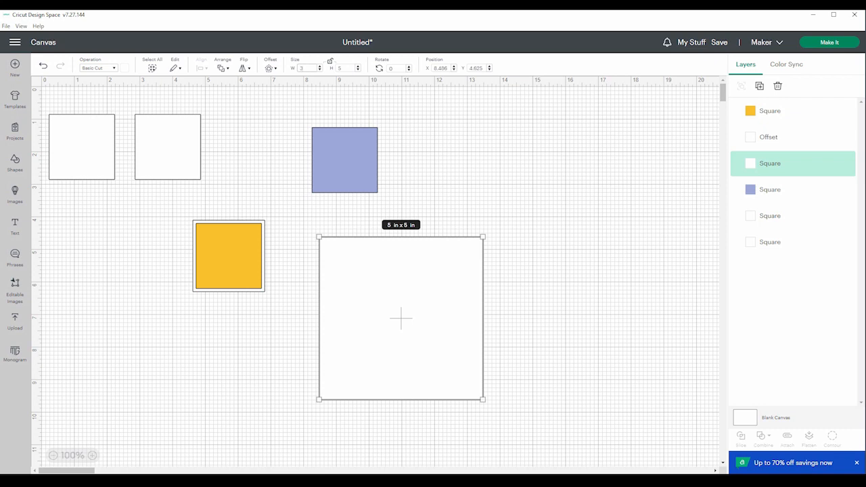
type("3")
key("Return")
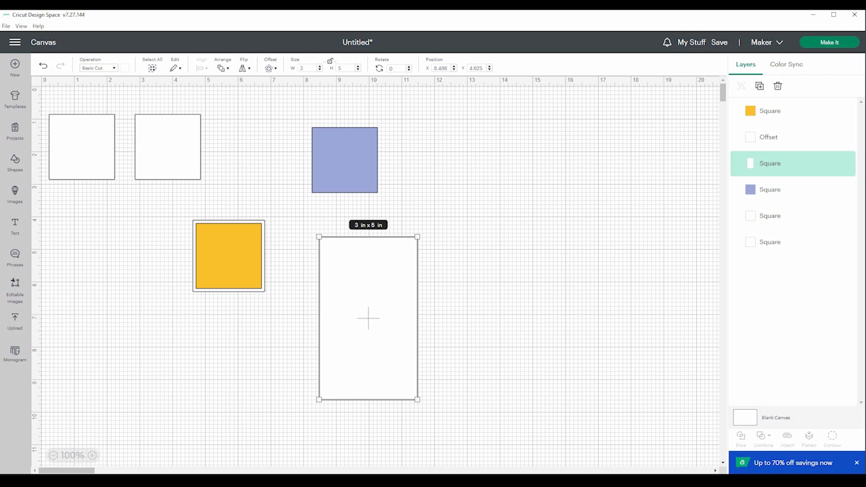
Set the white rectangle's height to 7 in.
left_click(344, 68)
type("7")
key("Return")
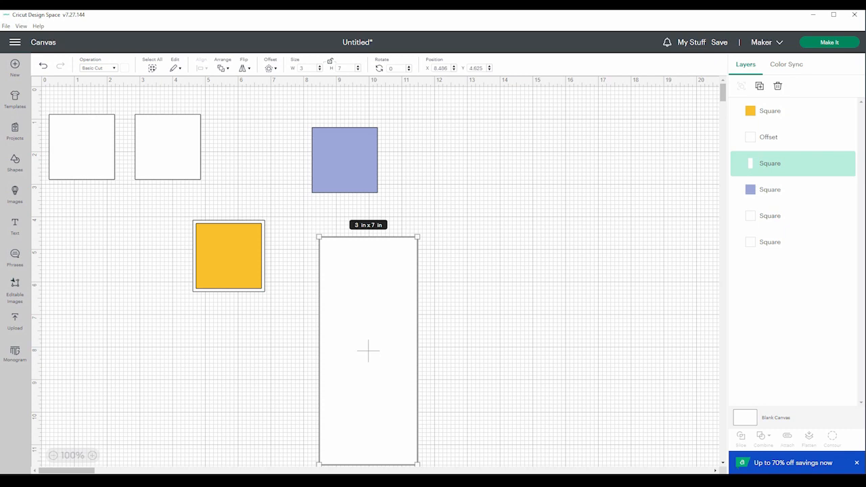
Rotate the white rectangle in one-degree increments to 16 degrees.
key("Up")
key("Up")
key("Up")
key("Up")
key("Up")
key("Up")
key("Up")
key("Up")
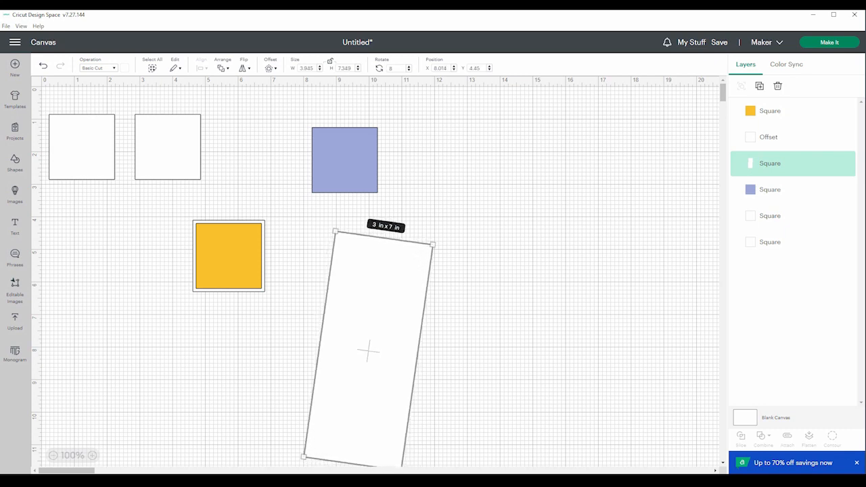
key("Up")
key("Up")
key("Up")
key("Up")
key("Up")
key("Up")
key("Up")
key("Up")
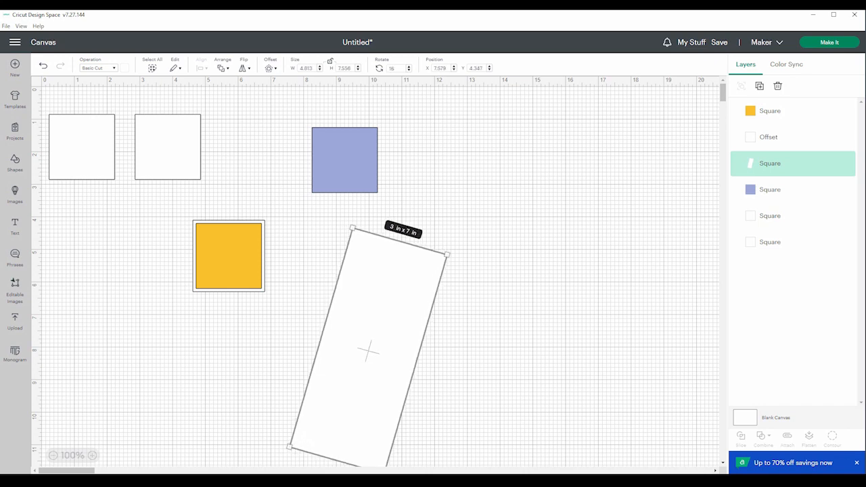
Undo the white rectangle's incremental rotation and its last height change.
key("ctrl+z")
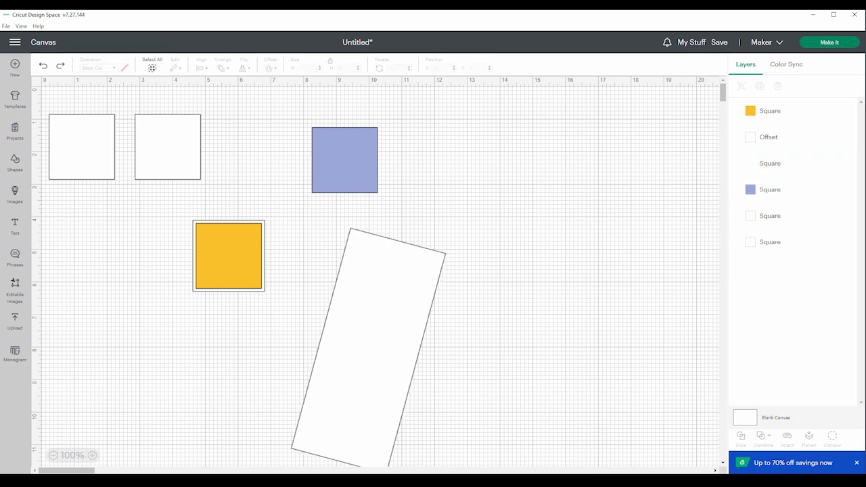
left_click(369, 350)
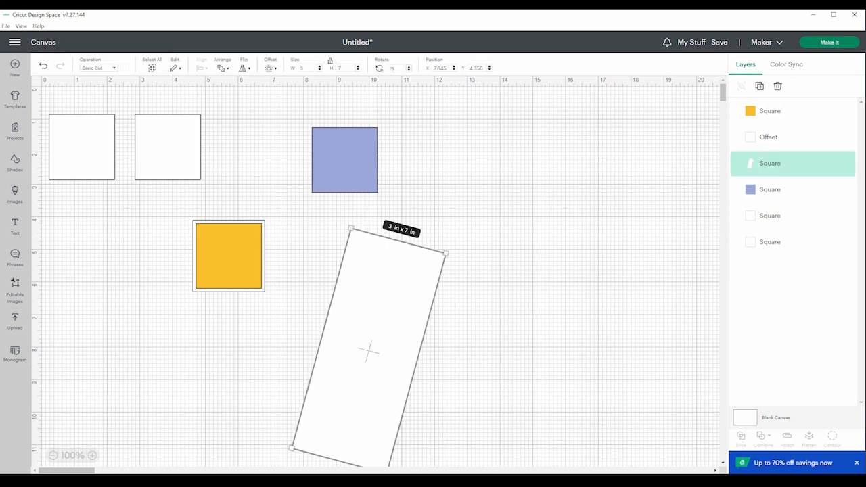
key("ctrl+z")
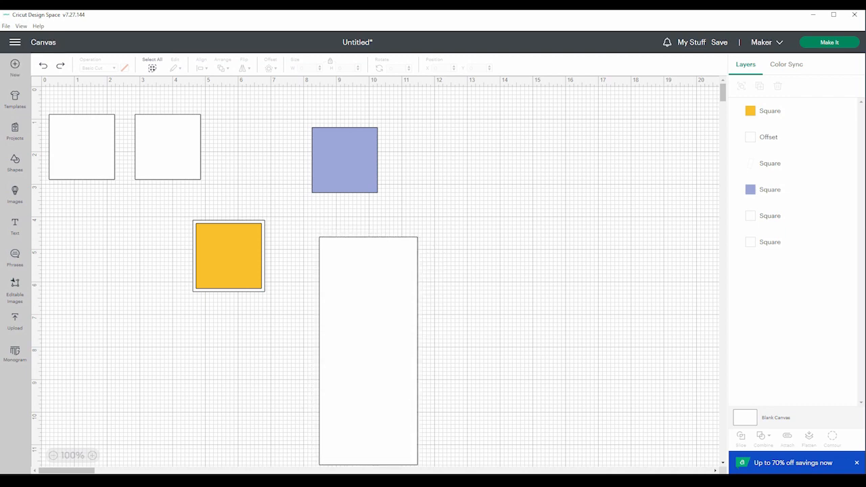
key("ctrl+z")
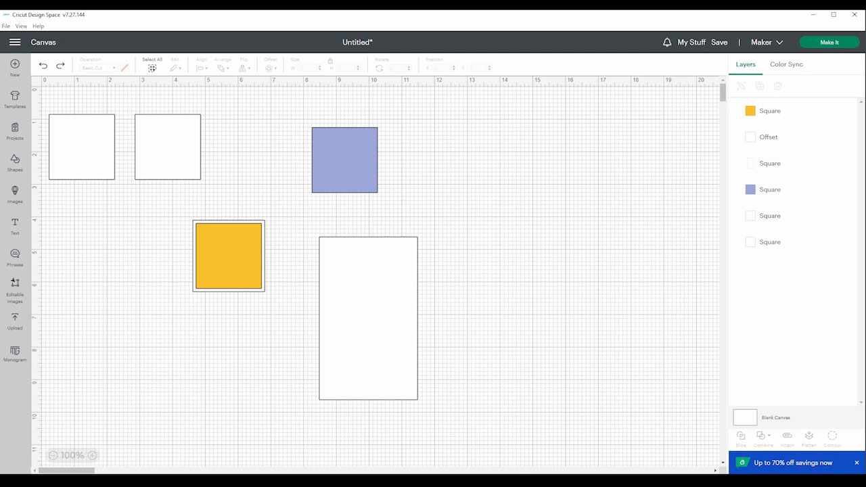
Rotate the white rectangle below the periwinkle square to 90 degrees.
left_click(369, 318)
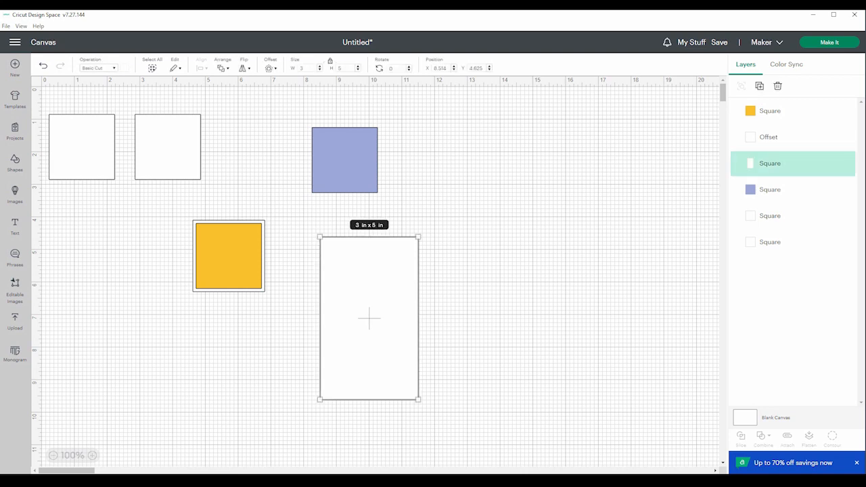
left_click(397, 68)
type("90")
key("BackSpace")
key("BackSpace")
key("BackSpace")
type("90")
key("Return")
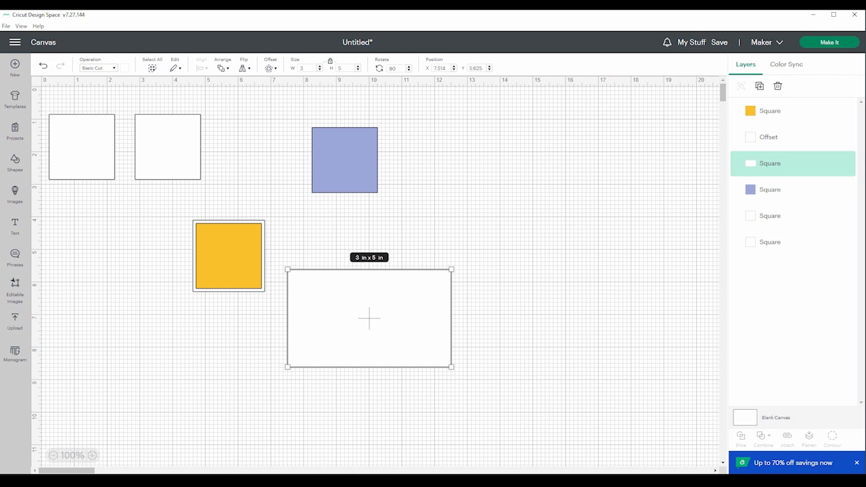
Change the white rectangle's rotation to 160 degrees.
left_click(397, 68)
key("BackSpace")
key("BackSpace")
type("160")
key("Return")
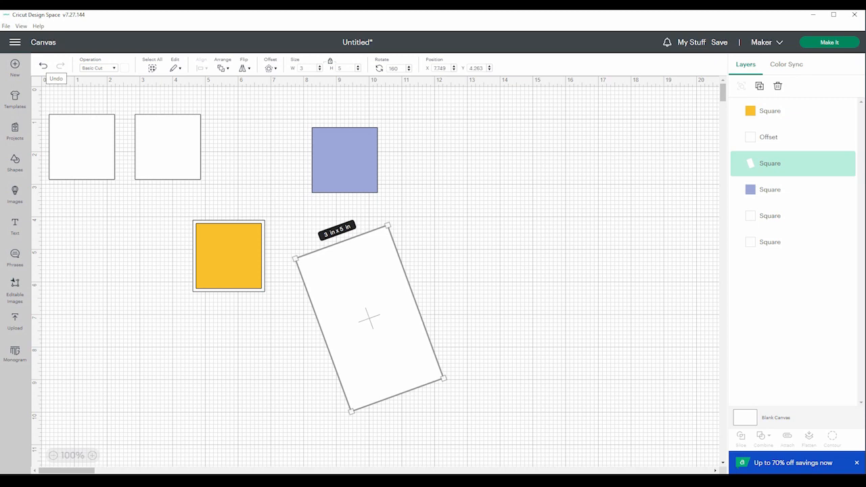
Undo both rotations of the white rectangle, and move it to about X 7.96, Y 4.44.
left_click(42, 65)
key("ctrl+z")
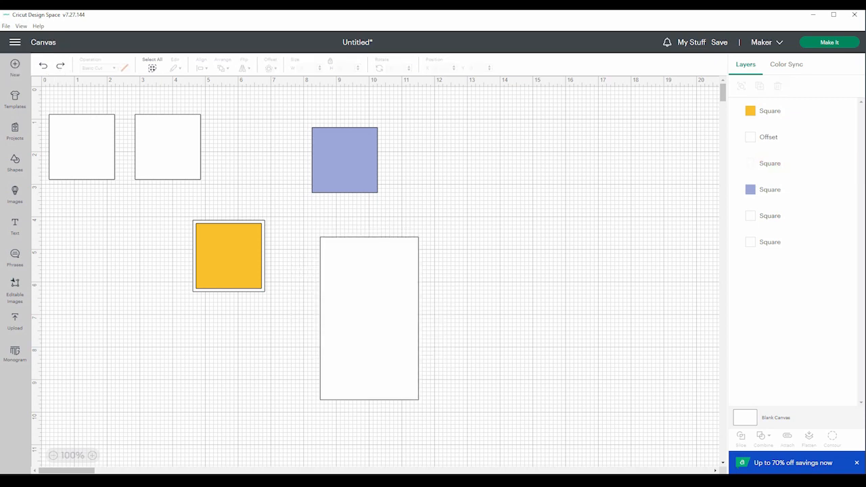
left_click(369, 318)
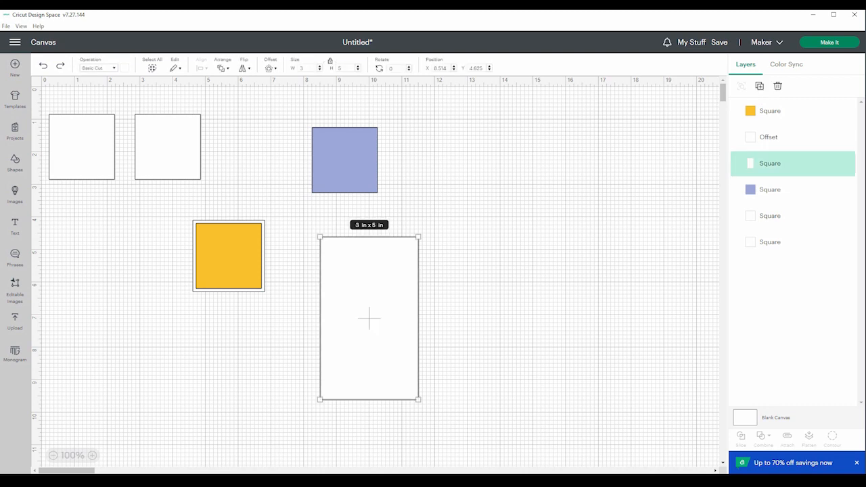
left_click_drag(368, 318, 351, 312)
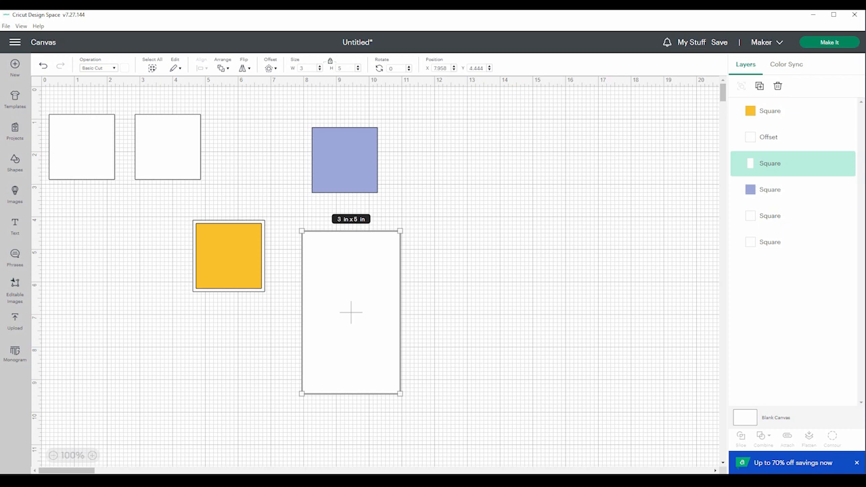
Delete every shape except the leftmost white square, and move that square to about X 6.17, Y 2.31.
left_click_drag(129, 102, 491, 403)
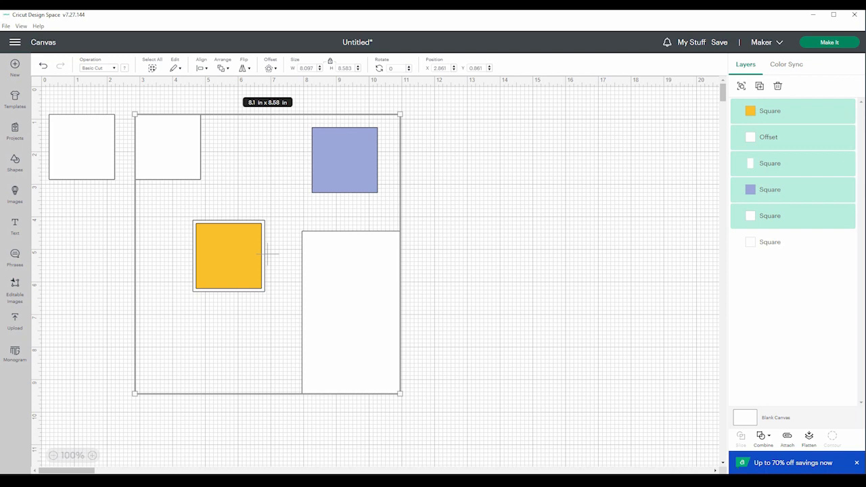
left_click(776, 86)
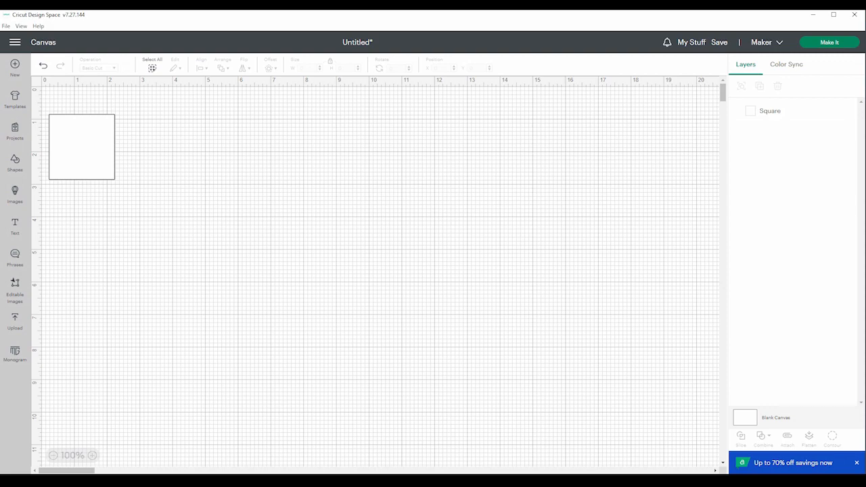
left_click_drag(82, 146, 276, 194)
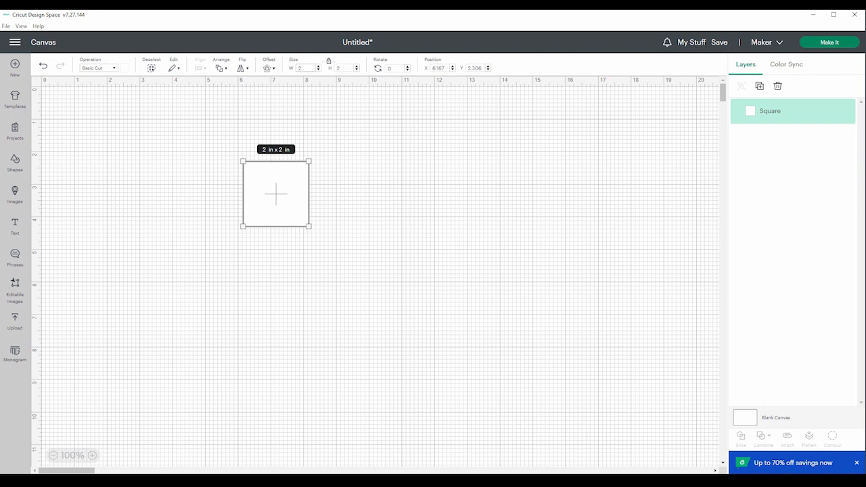
Unlock the remaining square's proportions and set its size to 4.25 in wide by 5.5 in high.
left_click(328, 61)
left_click(305, 68)
type("4.25")
key("Return")
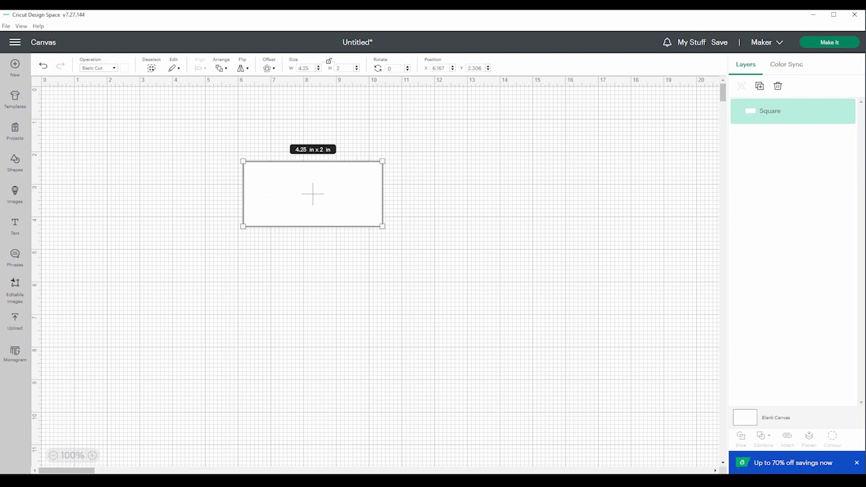
left_click(343, 68)
type("5.5")
key("Return")
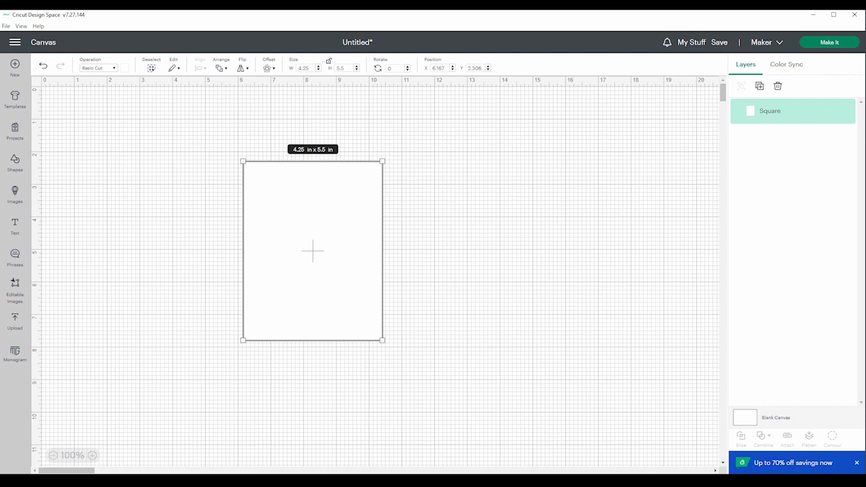
Set the rectangle's width to 8.5 in and move it to about X 3.14, Y 2.18.
left_click(309, 68)
key("BackSpace")
key("BackSpace")
type("8.5")
key("Return")
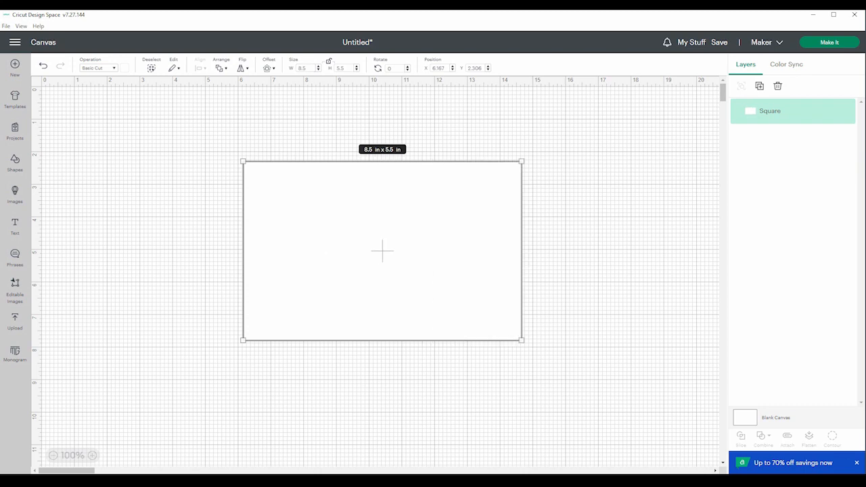
left_click_drag(382, 250, 282, 247)
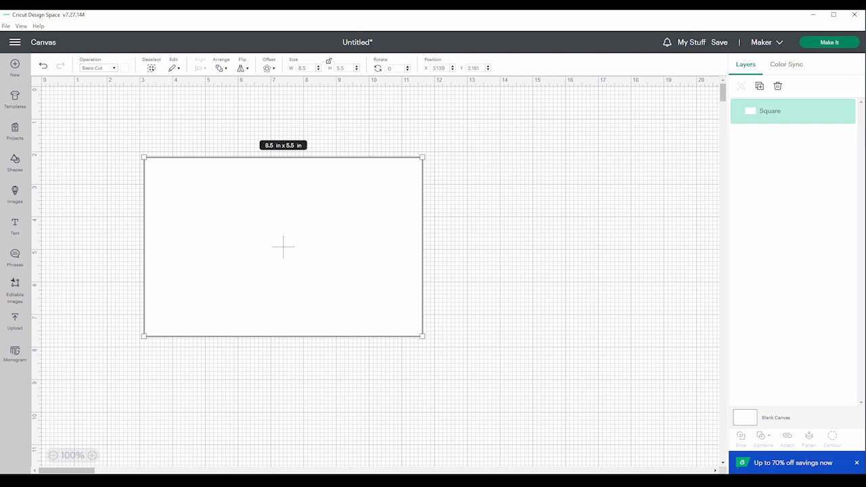
Add a score line to the canvas and place it on the rectangle at about X 7.22, Y 3.22.
left_click(15, 162)
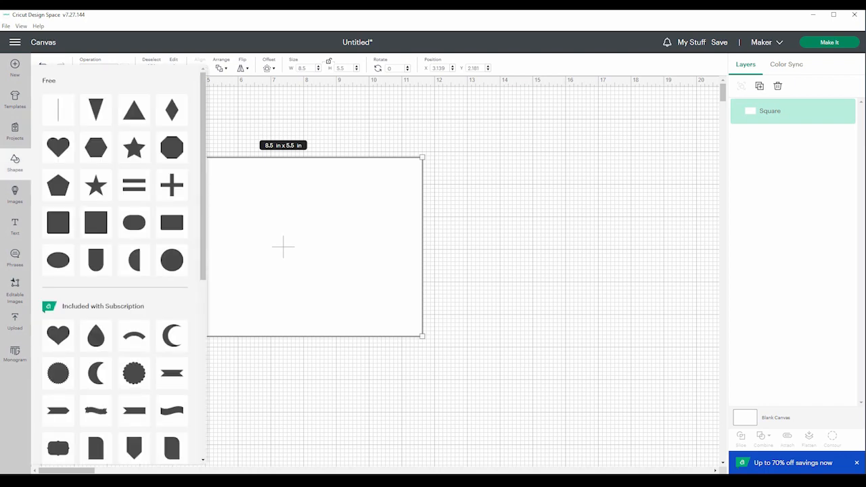
left_click(58, 110)
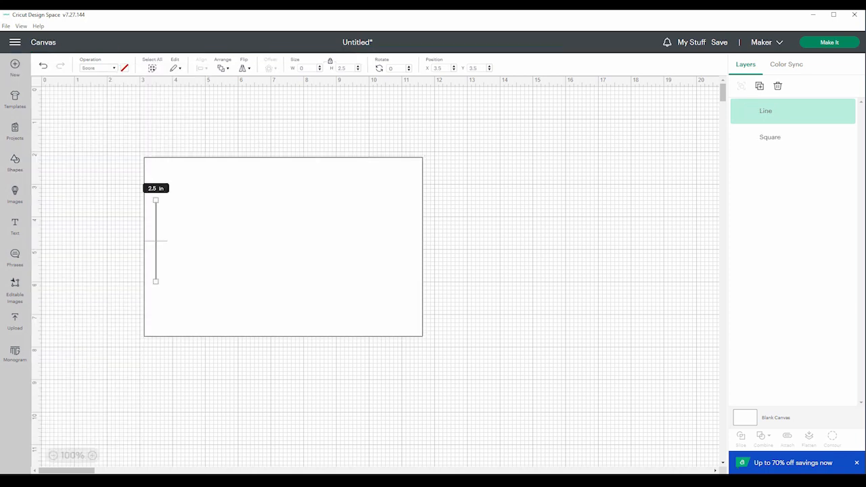
left_click_drag(156, 240, 277, 231)
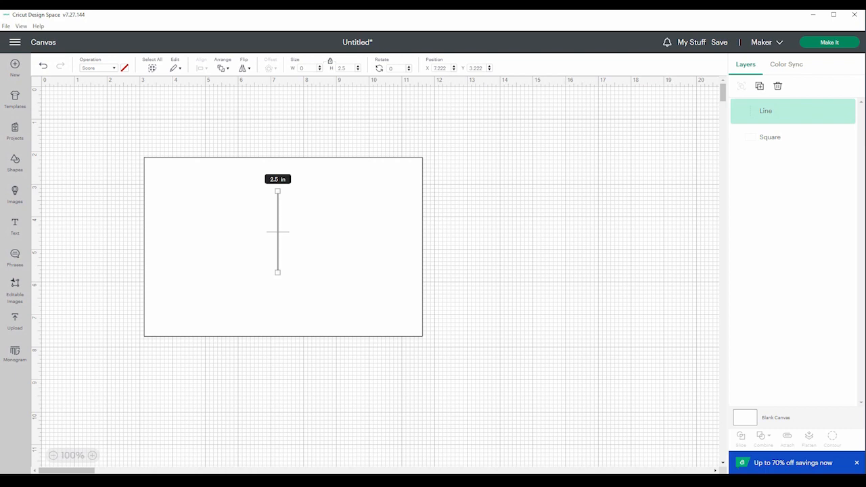
left_click(280, 247)
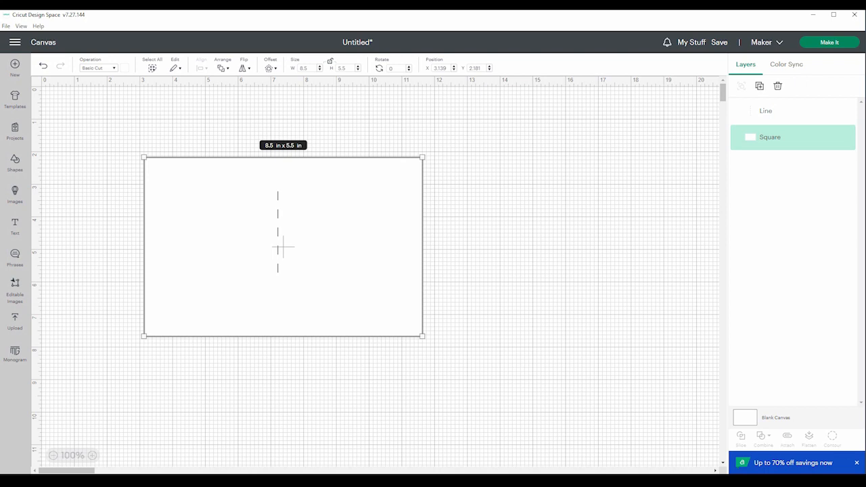
key("Escape")
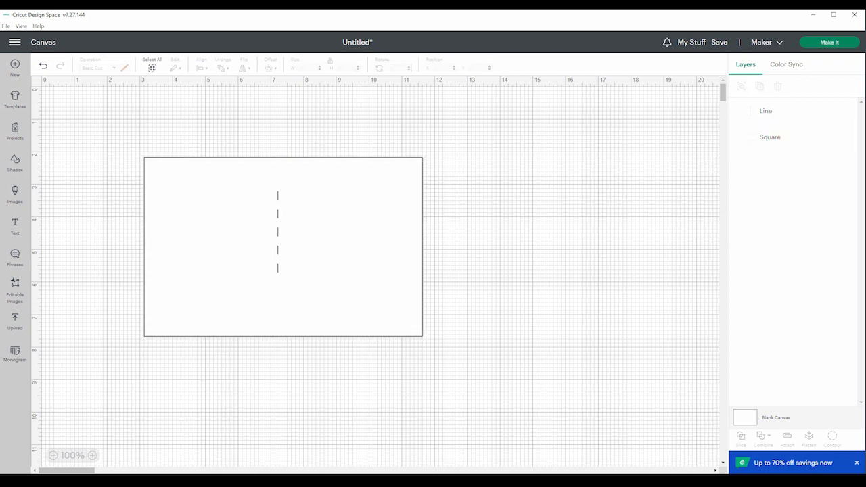
Set the score line's height to 5.5 in.
left_click(277, 231)
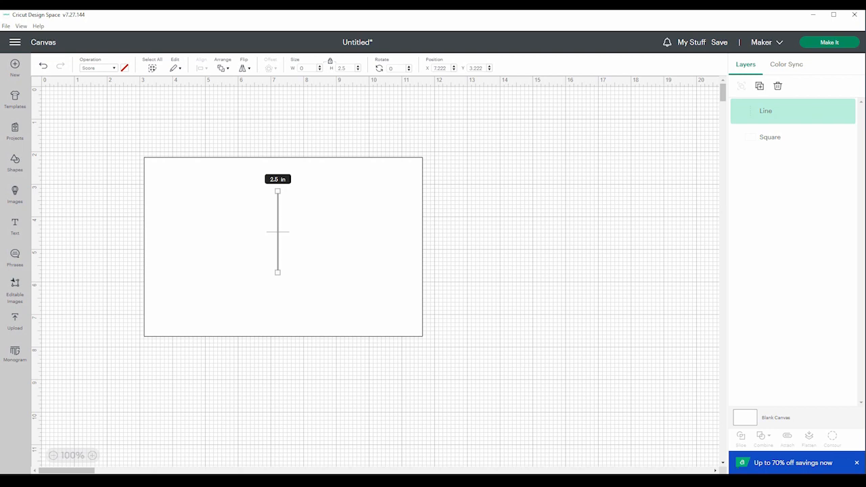
left_click(346, 68)
key("BackSpace")
key("BackSpace")
type("5.5")
key("Return")
Align the score line and the rectangle along their top edges.
left_click_drag(125, 142, 341, 280)
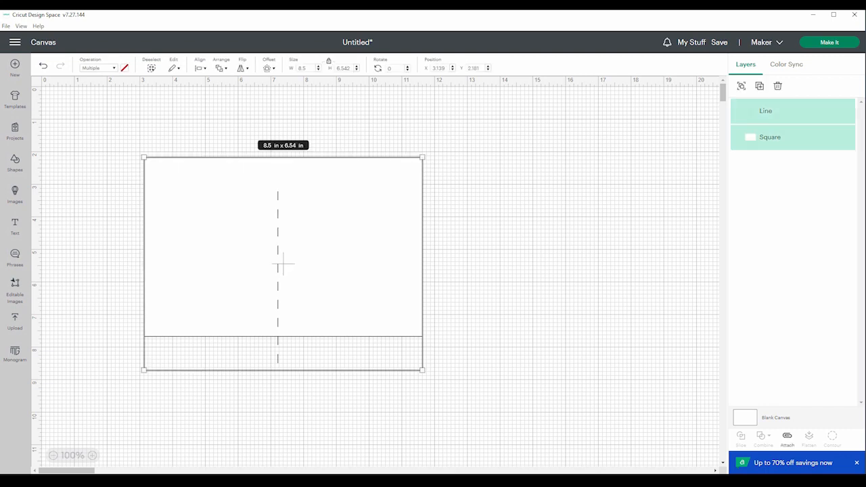
left_click(200, 69)
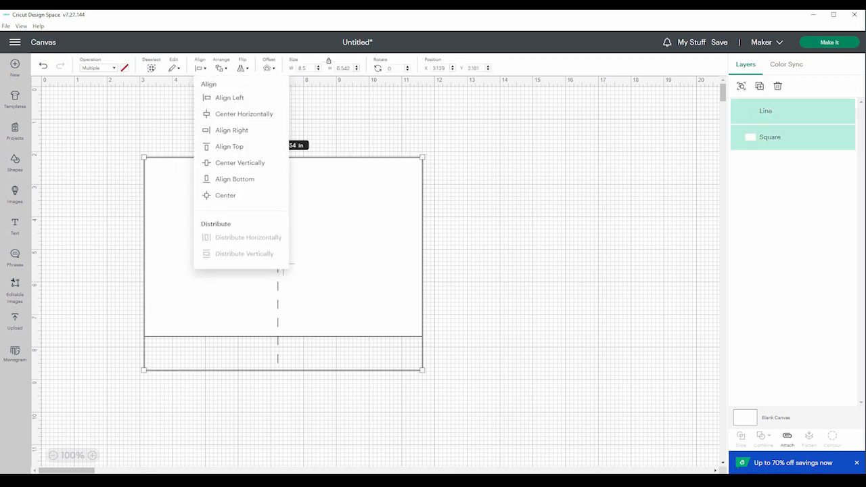
left_click(228, 146)
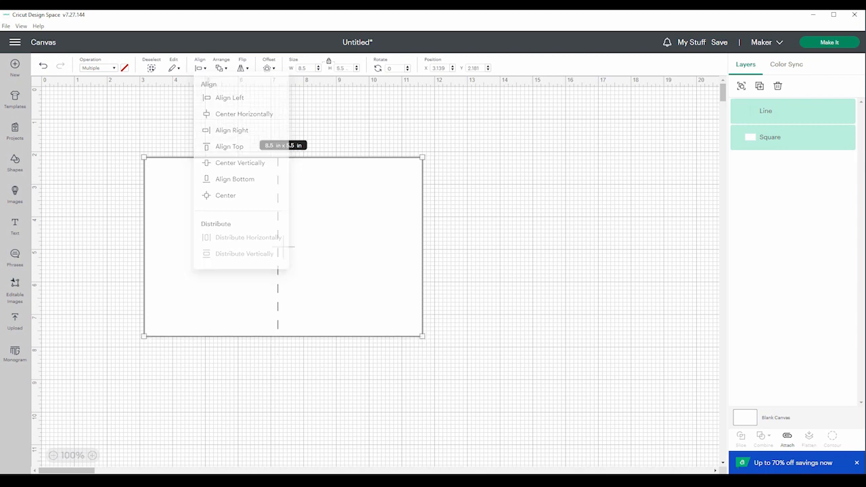
key("Escape")
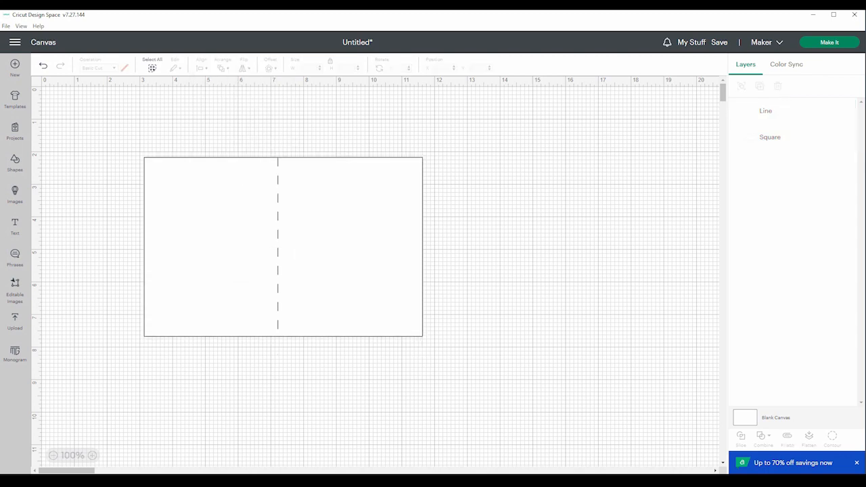
Center the score line horizontally on the rectangle.
left_click_drag(252, 147, 282, 248)
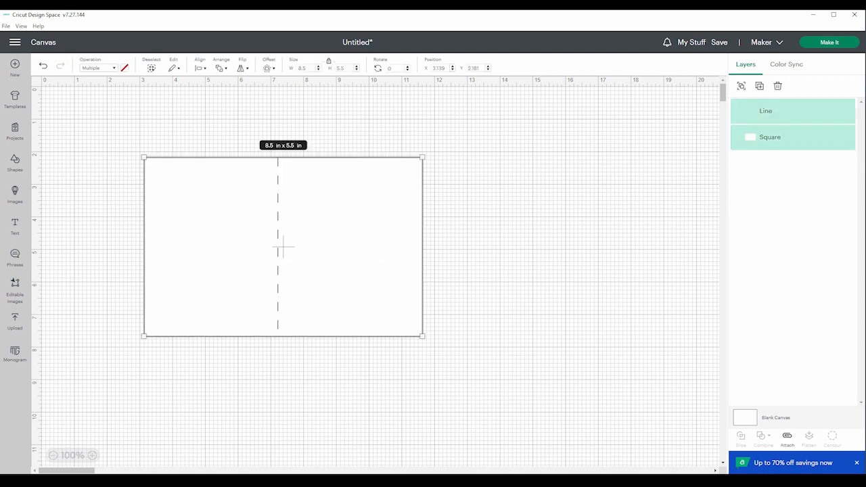
left_click(200, 67)
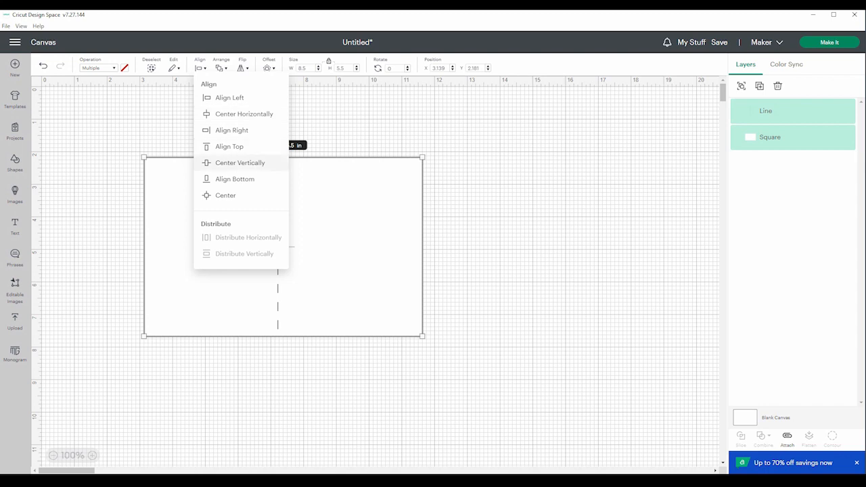
left_click(244, 114)
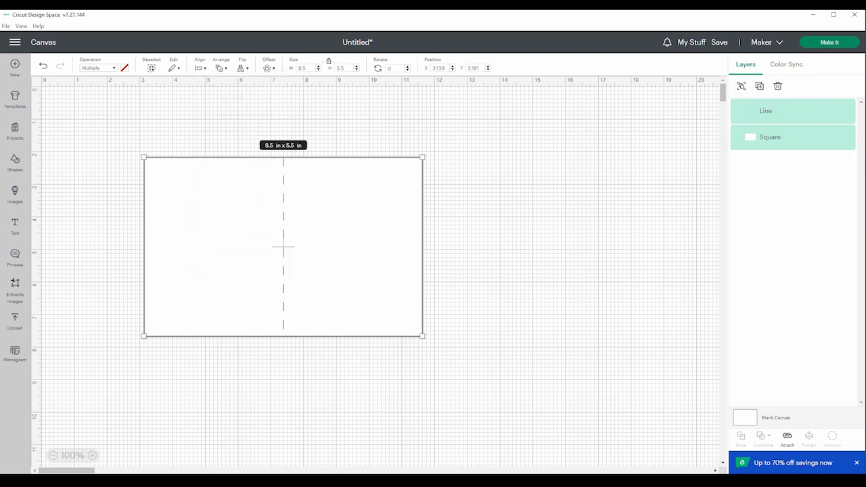
left_click(501, 236)
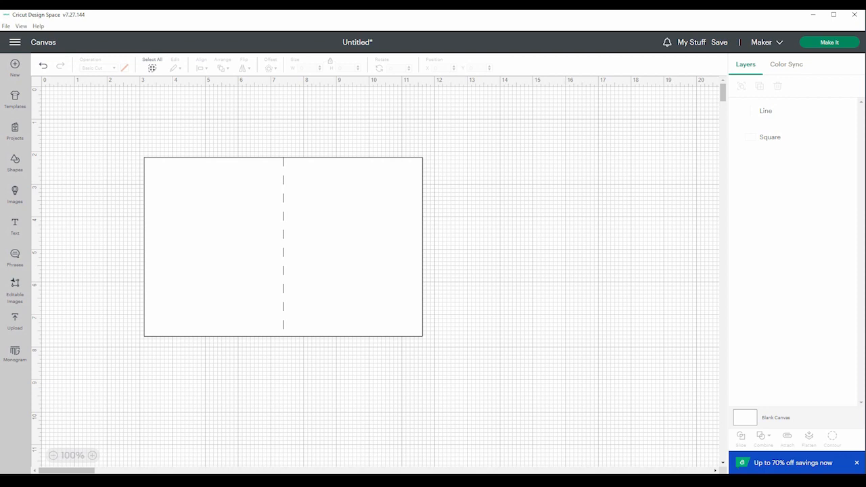
Add a heart shape and move it beside the rectangle to about X 13.39, Y 3.92.
left_click(14, 162)
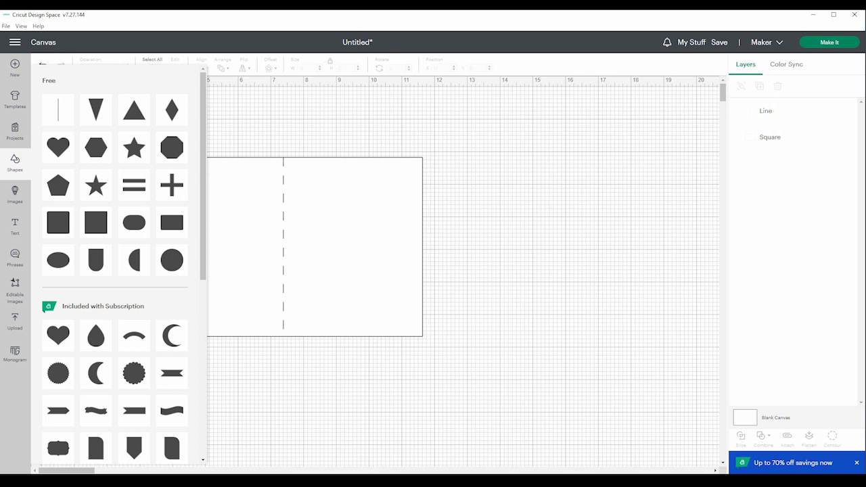
left_click(58, 147)
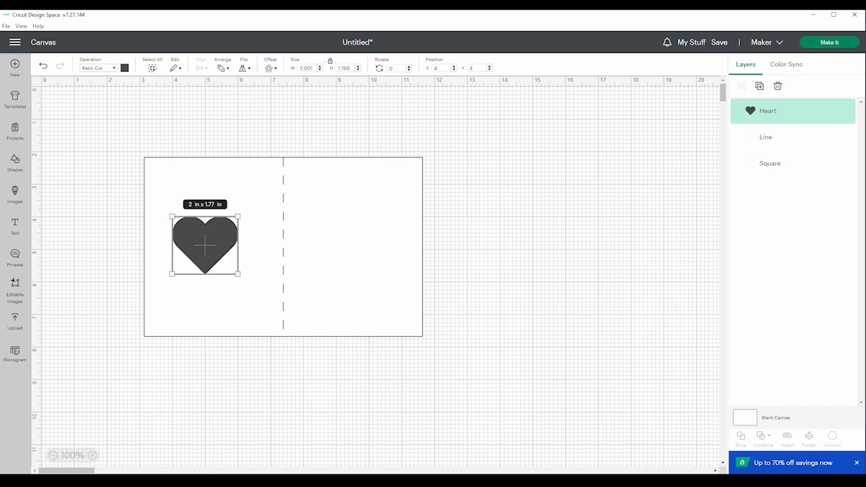
left_click_drag(205, 245, 512, 242)
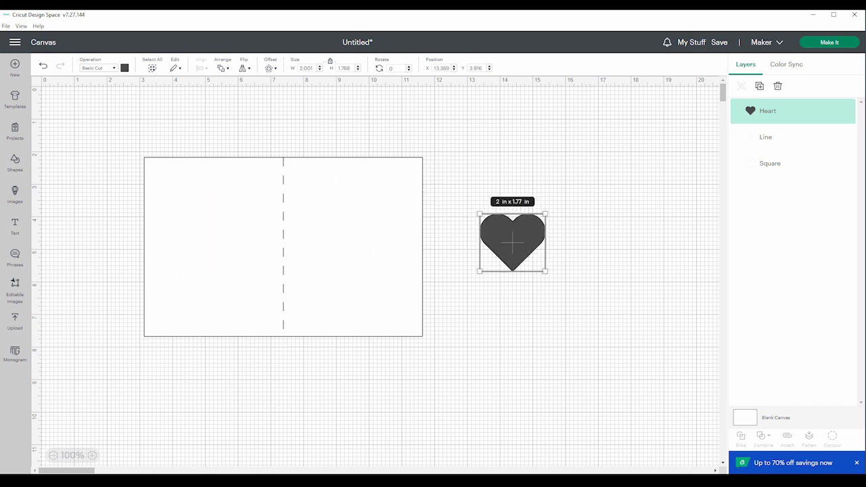
Stretch the heart to about 4.26 x 4.99 in, and undo the resizes that distort its proportions.
left_click_drag(545, 271, 619, 375)
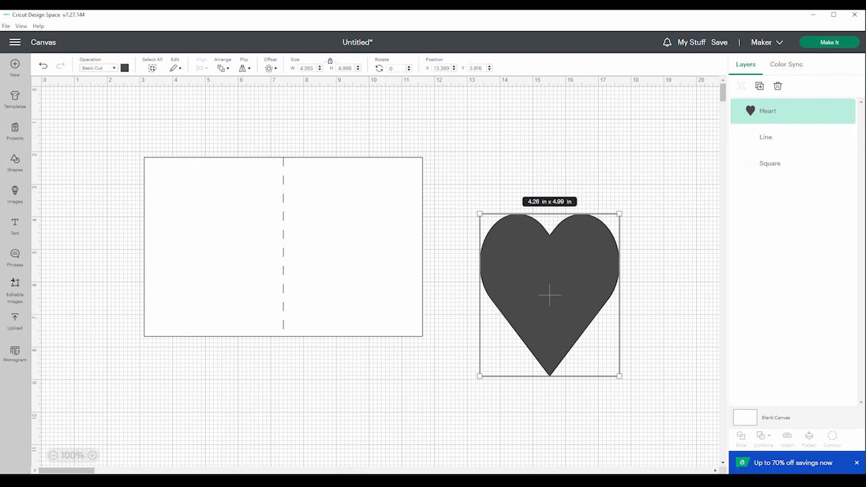
key("ctrl+z")
key("ctrl+z")
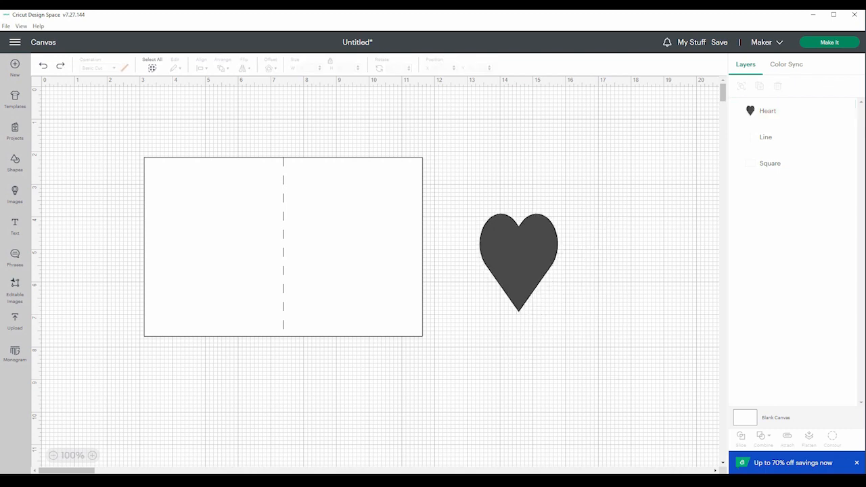
key("ctrl+z")
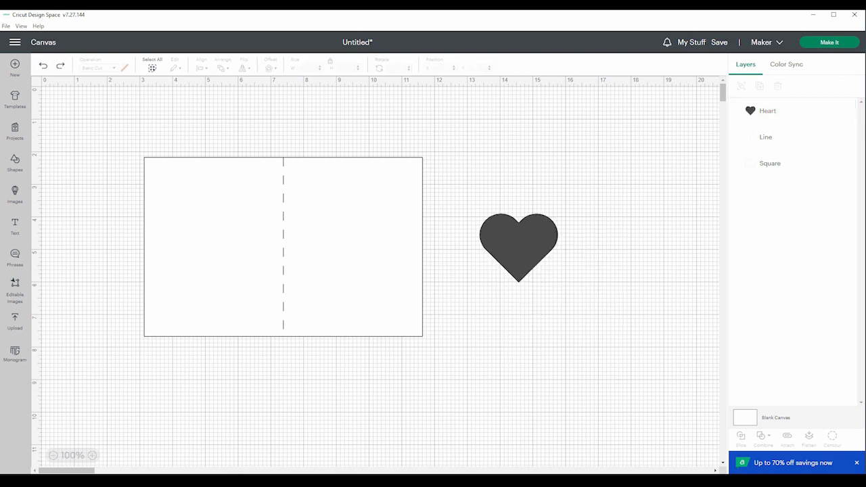
Move the heart onto the rectangle's right half at about X 8.28, Y 3.01, and color it light pink.
left_click_drag(518, 243, 351, 218)
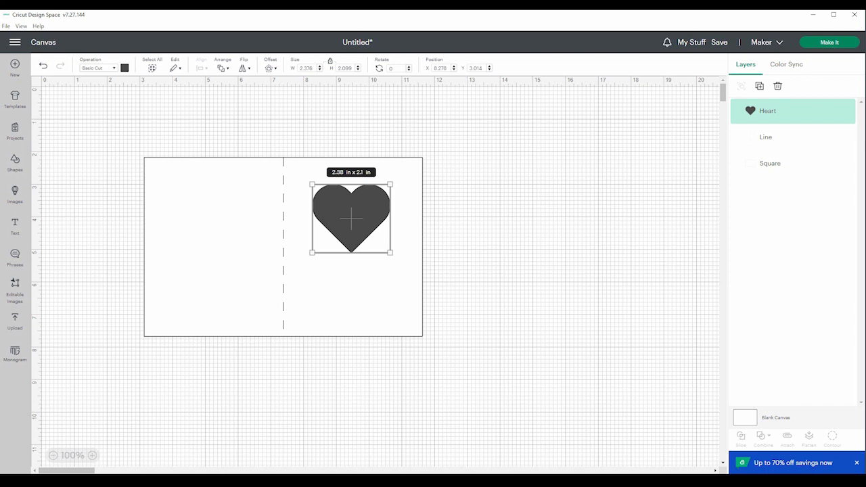
left_click(124, 68)
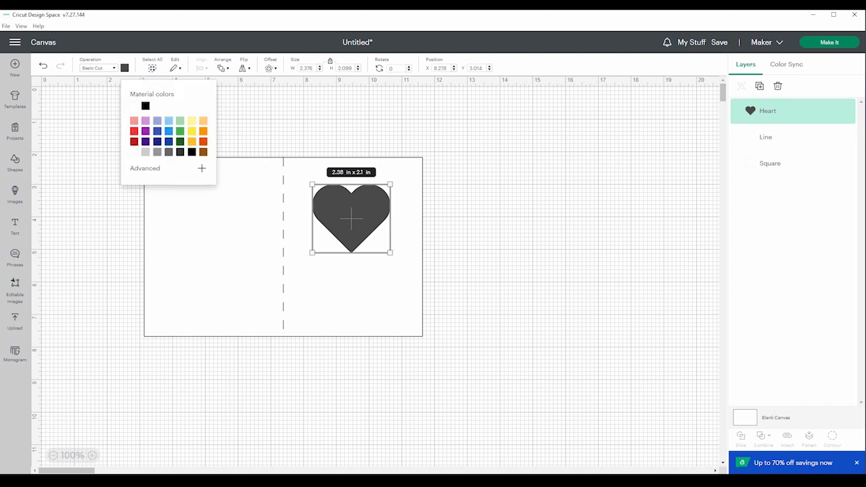
left_click(134, 121)
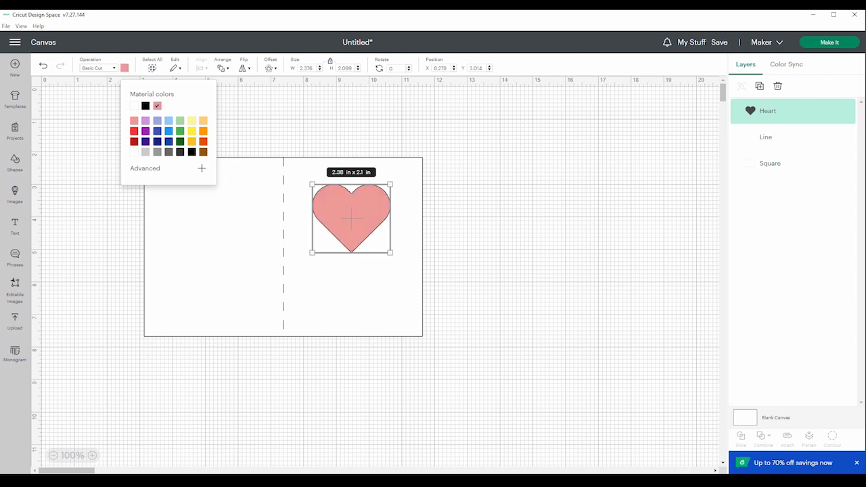
left_click(489, 220)
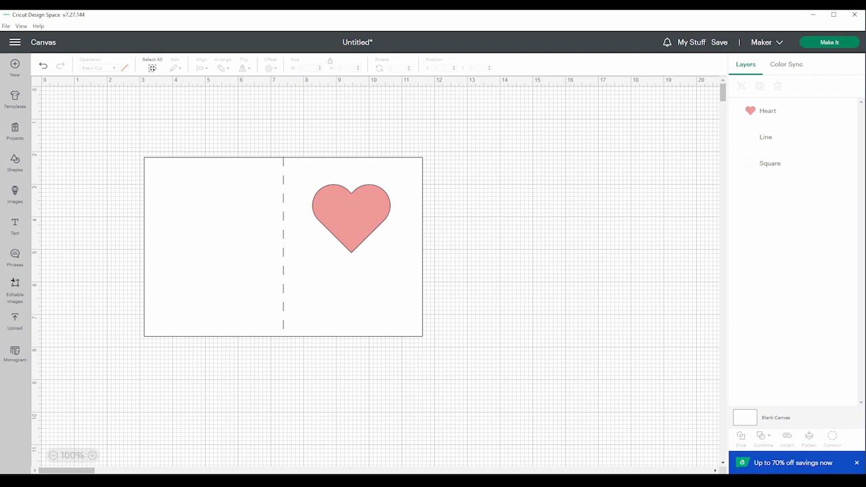
Enlarge the pink heart to about 2.86 x 2.53 in and move it to about X 8.11, Y 2.83.
left_click(351, 216)
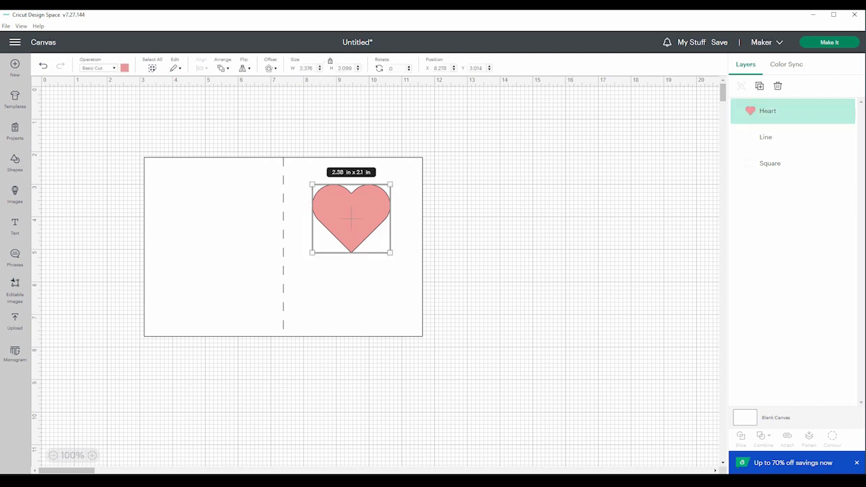
left_click_drag(389, 253, 406, 266)
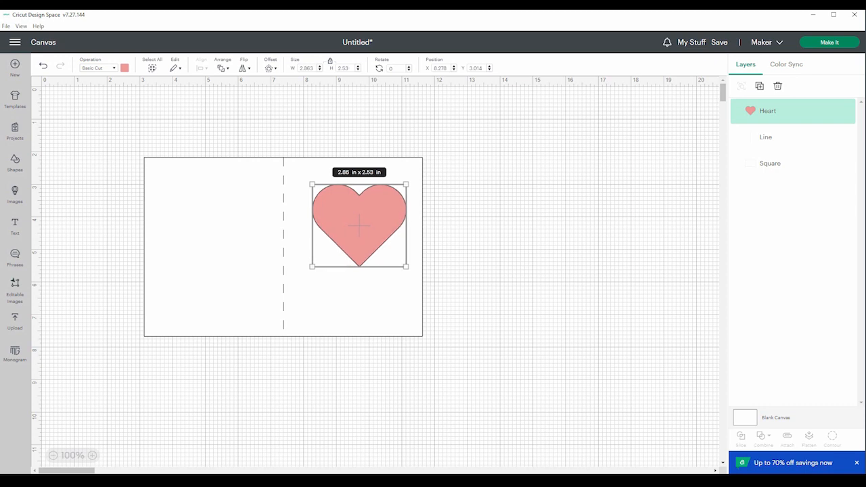
left_click_drag(359, 225, 354, 220)
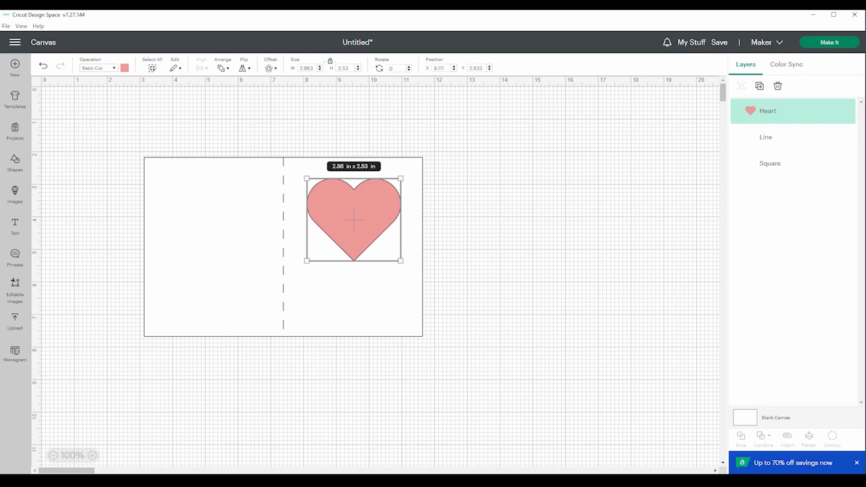
key("Escape")
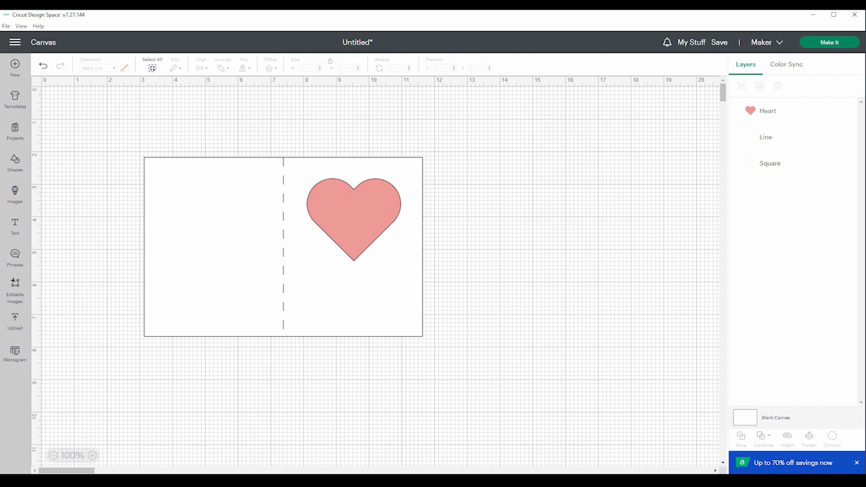
Select the heart together with the base rectangle and examine the available Combine operations, including Subtract.
left_click(353, 218)
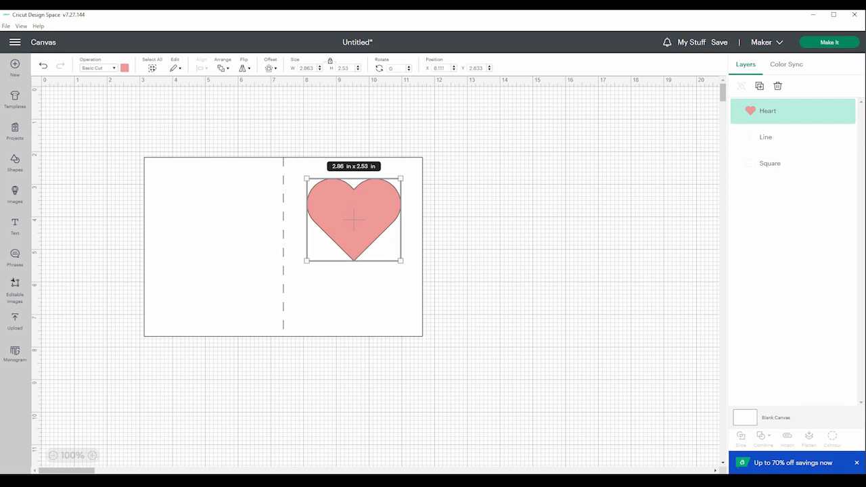
left_click(282, 247, "shift")
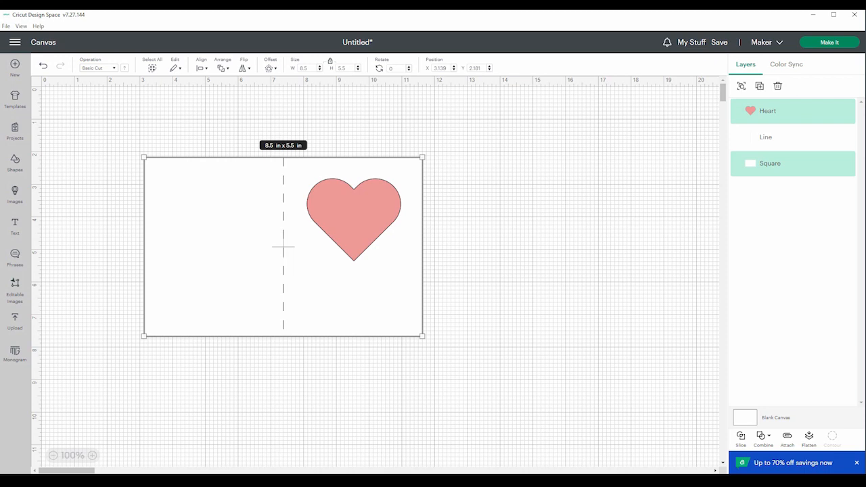
left_click(763, 438)
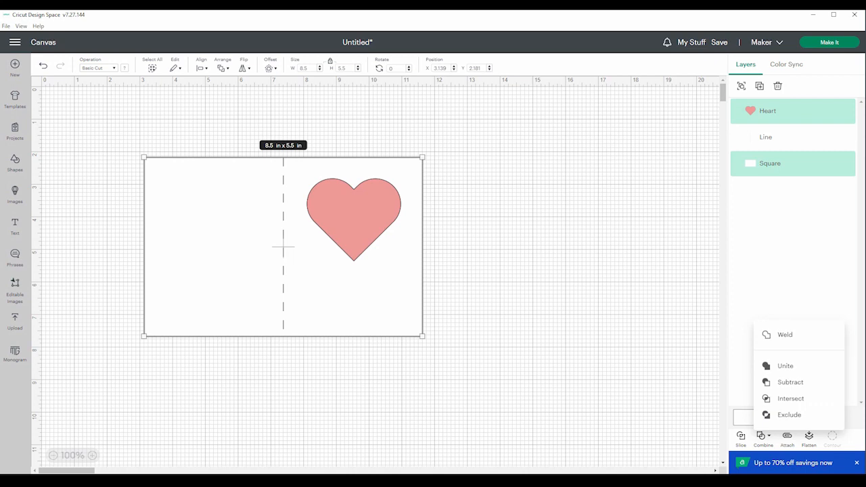
left_click(790, 382)
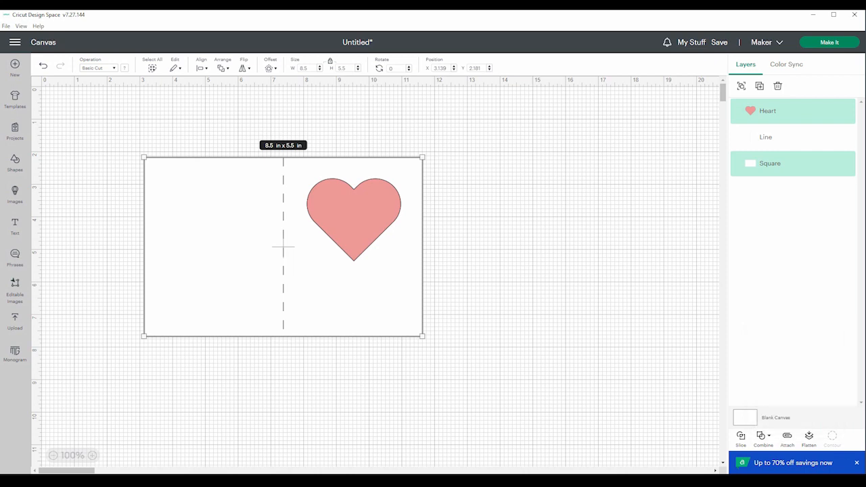
Add a square at about X 13.89, Y 2.43 and place a duplicate overlapping its lower-right corner at about X 15.15, Y 3.57.
left_click(15, 162)
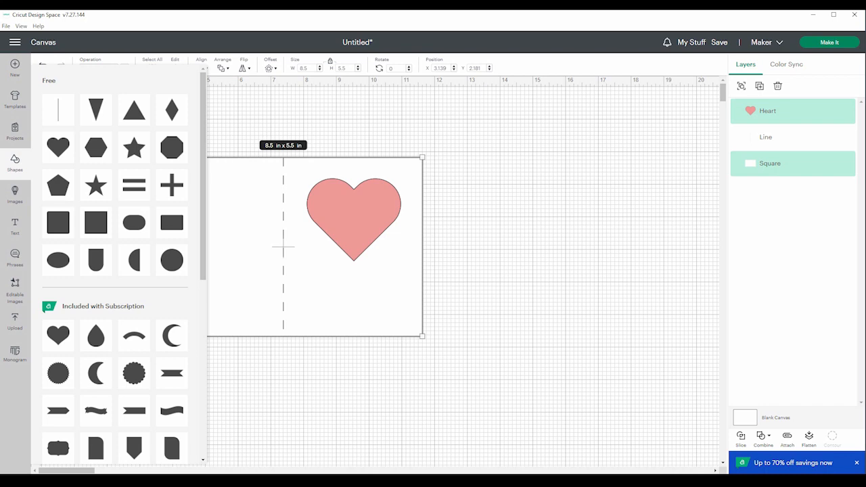
left_click(96, 223)
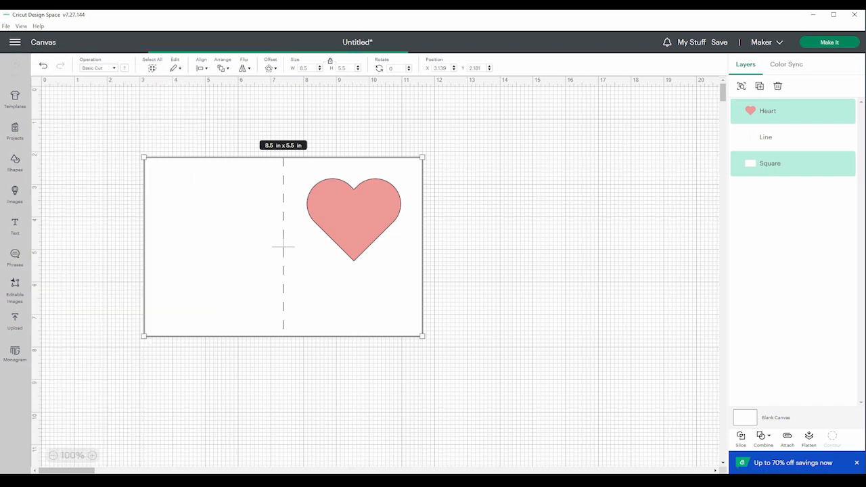
left_click_drag(221, 265, 529, 198)
right_click(529, 198)
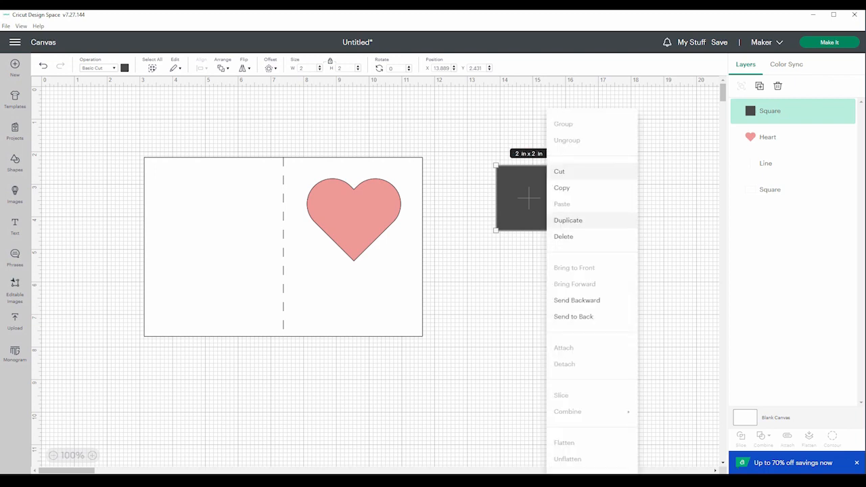
left_click(566, 218)
left_click_drag(238, 282, 570, 234)
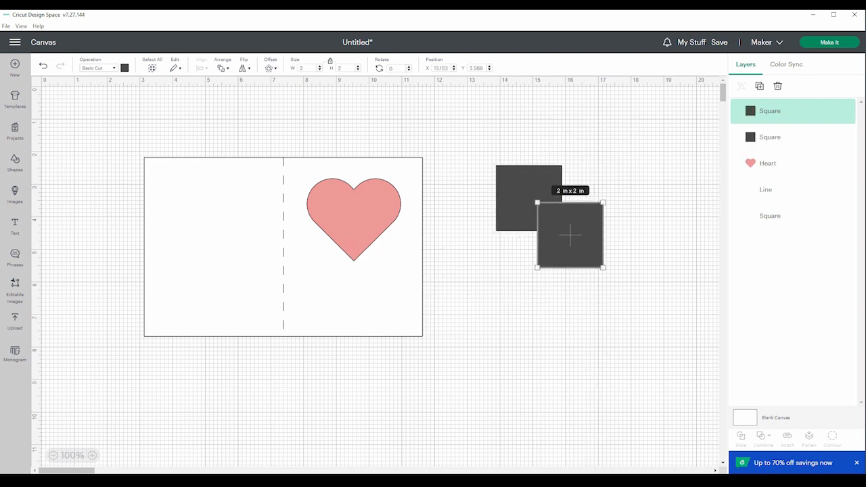
Color the duplicate square in front golden yellow and clear the selection.
left_click(124, 68)
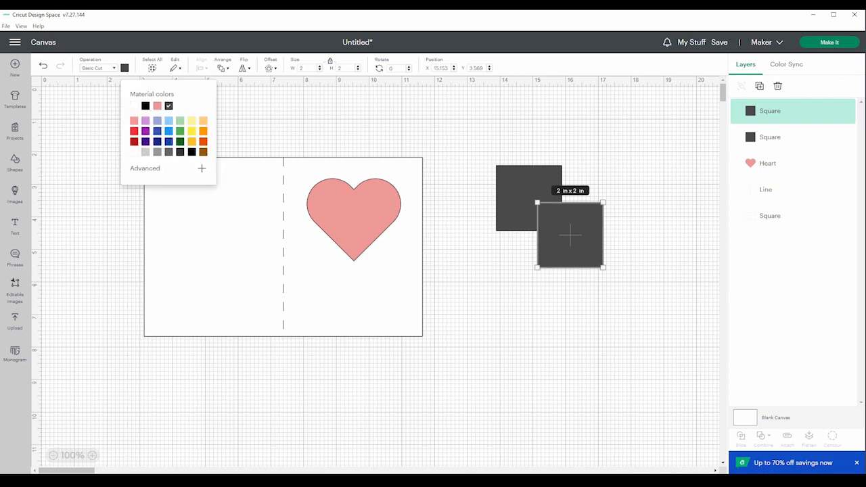
left_click(191, 141)
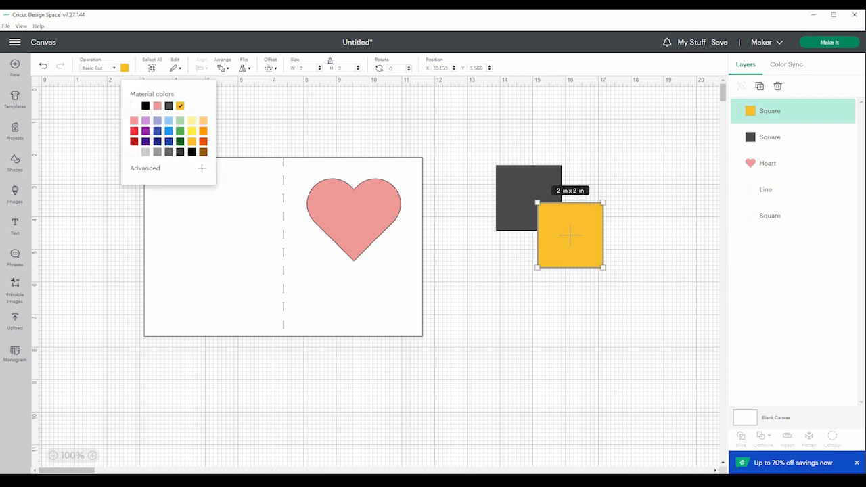
left_click(460, 135)
Unite the dark grey and yellow squares and move the united shape to about X 15.53, Y 2.14.
left_click_drag(484, 153, 617, 335)
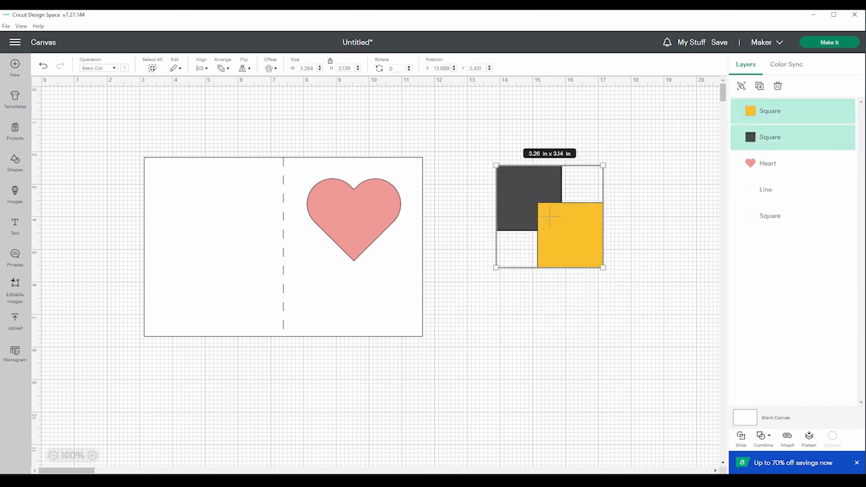
left_click(762, 435)
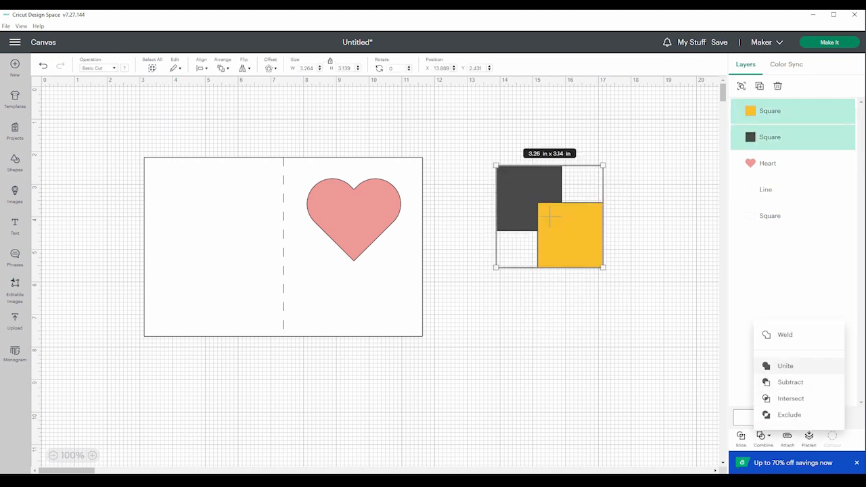
left_click(783, 366)
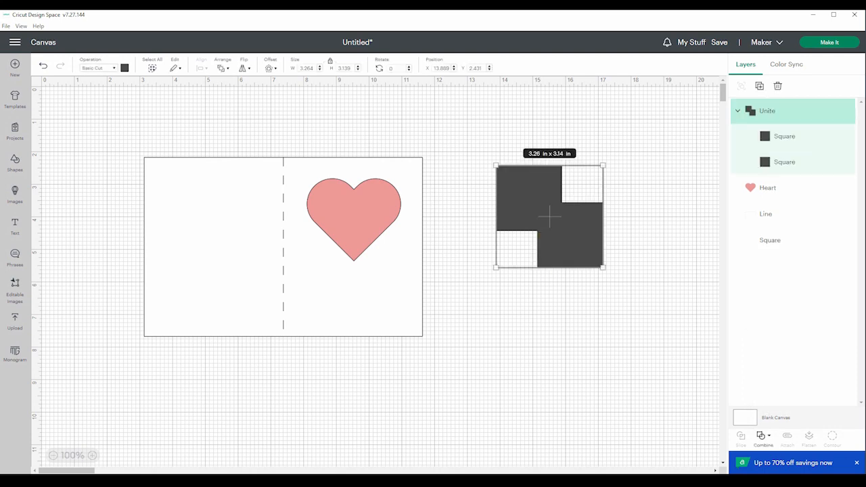
left_click_drag(549, 216, 603, 207)
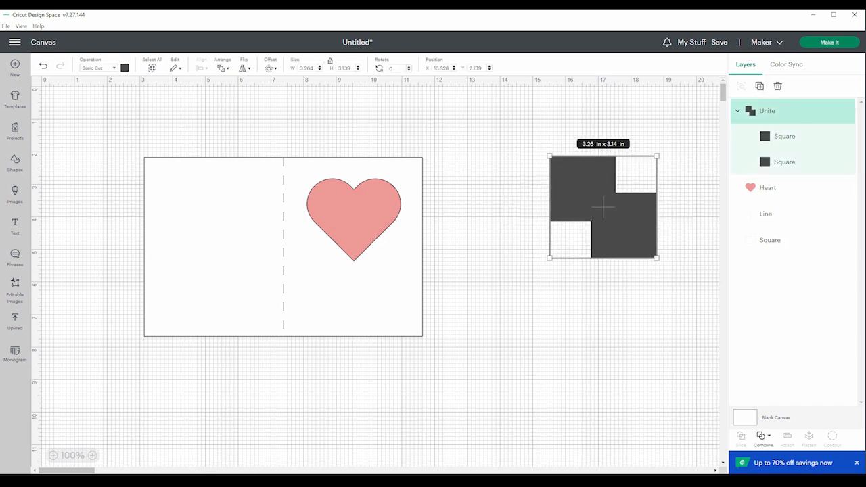
left_click(512, 290)
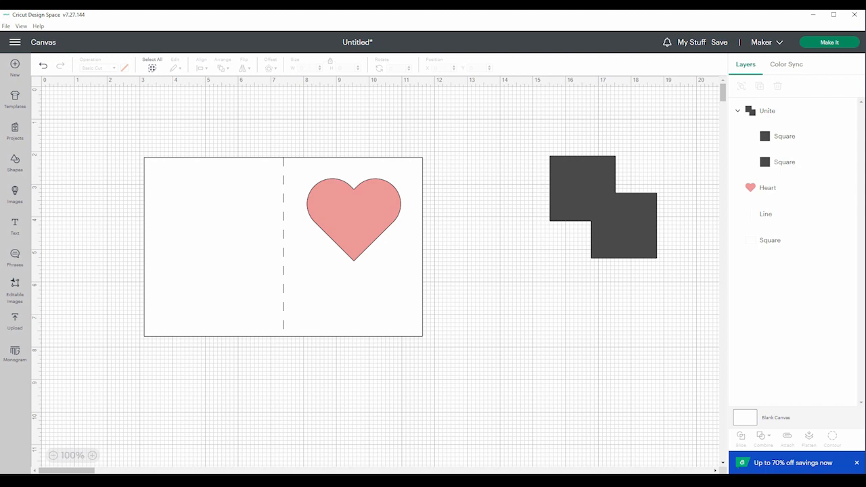
left_click_drag(515, 139, 674, 298)
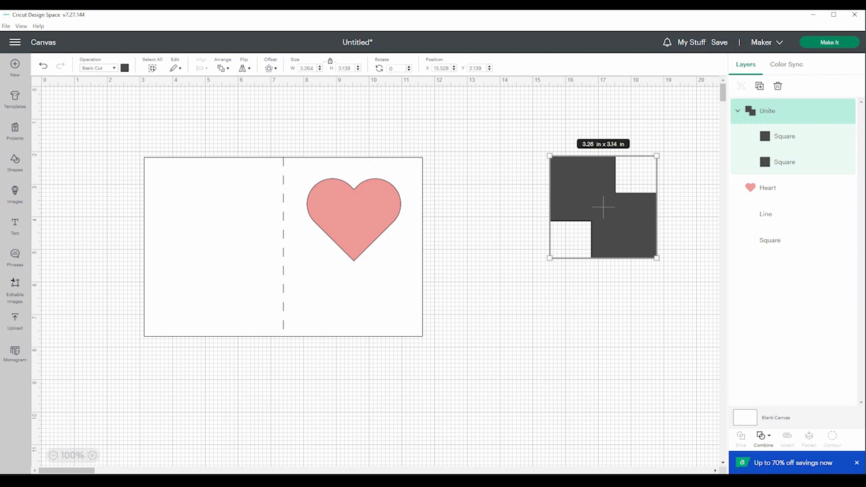
Undo the move and the Unite operation on the two squares.
key("ctrl+z")
key("ctrl+z")
key("ctrl+z")
key("ctrl+z")
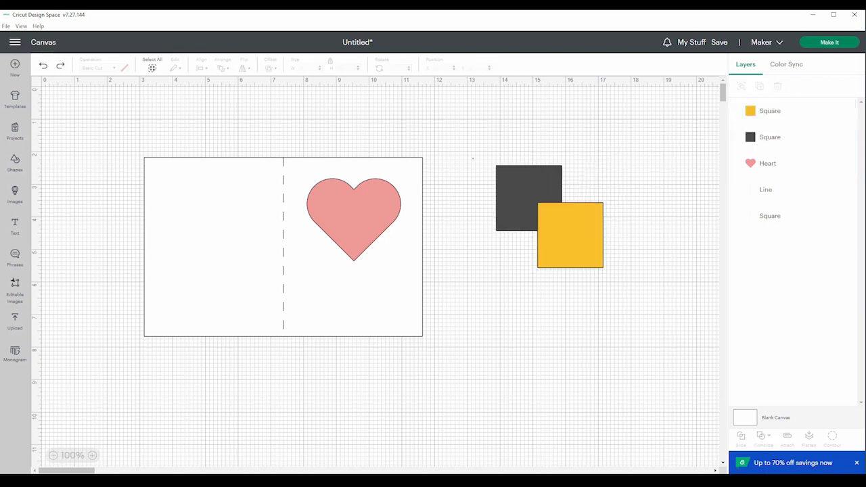
Subtract the yellow square from the dark grey square, and undo the Subtract operation.
left_click_drag(472, 158, 639, 315)
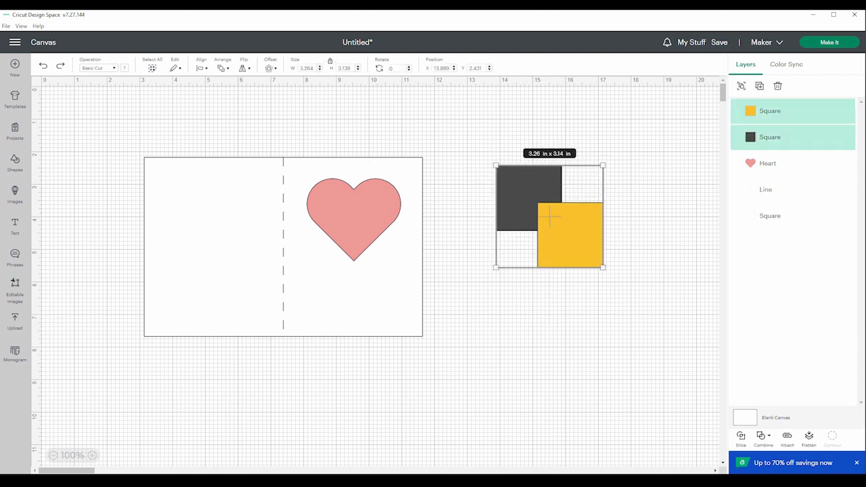
left_click(762, 436)
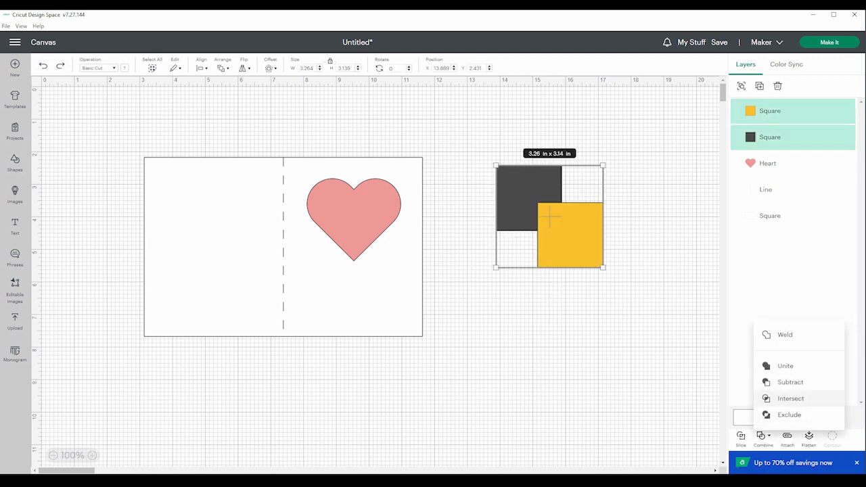
left_click(789, 382)
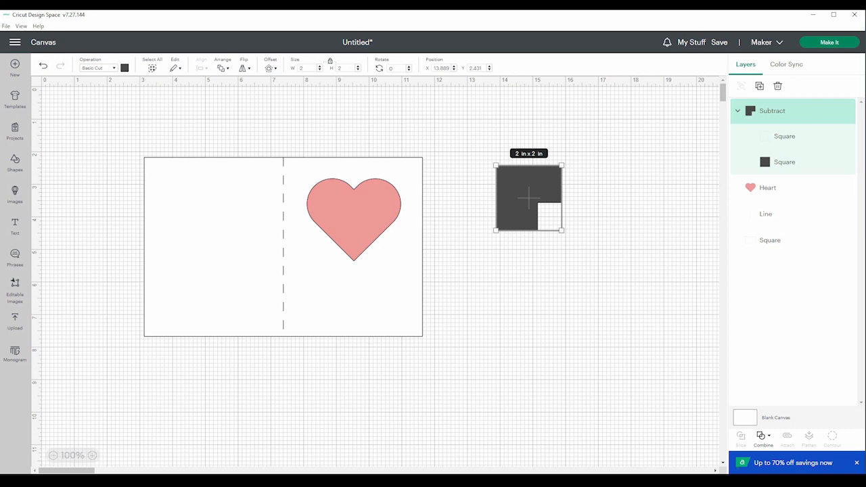
key("ctrl+z")
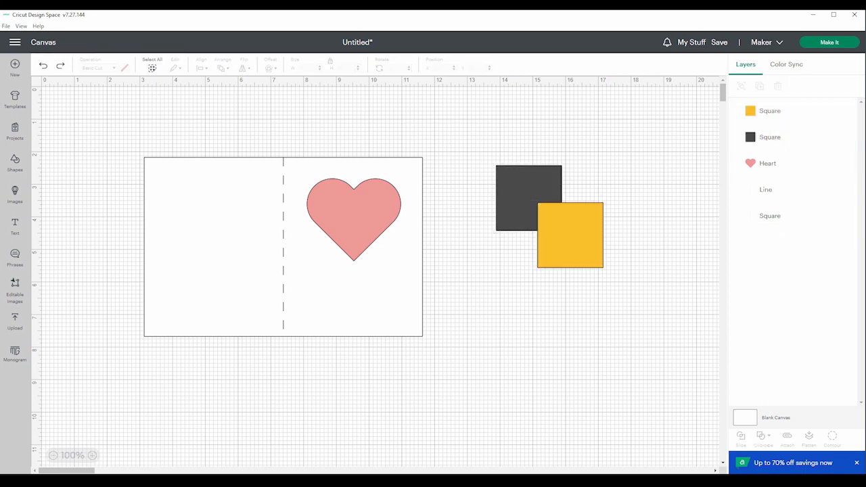
Intersect the two squares to keep only their overlapping area, and undo the Intersect operation.
left_click_drag(477, 142, 670, 350)
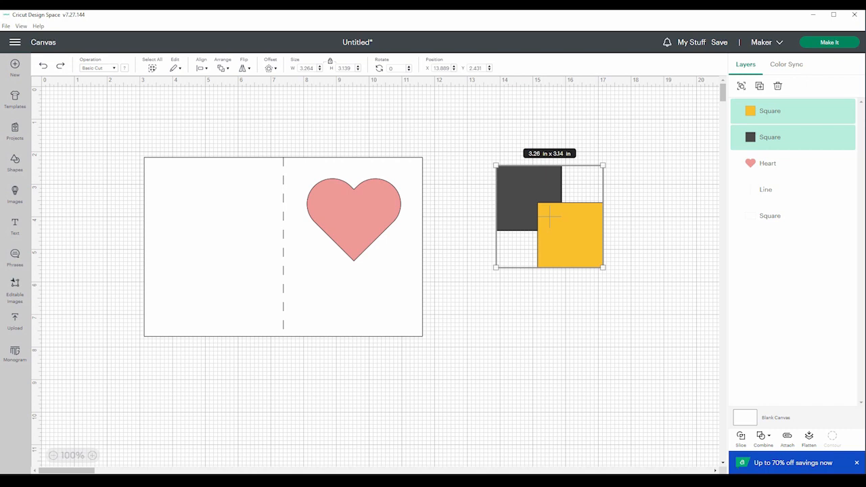
left_click(763, 439)
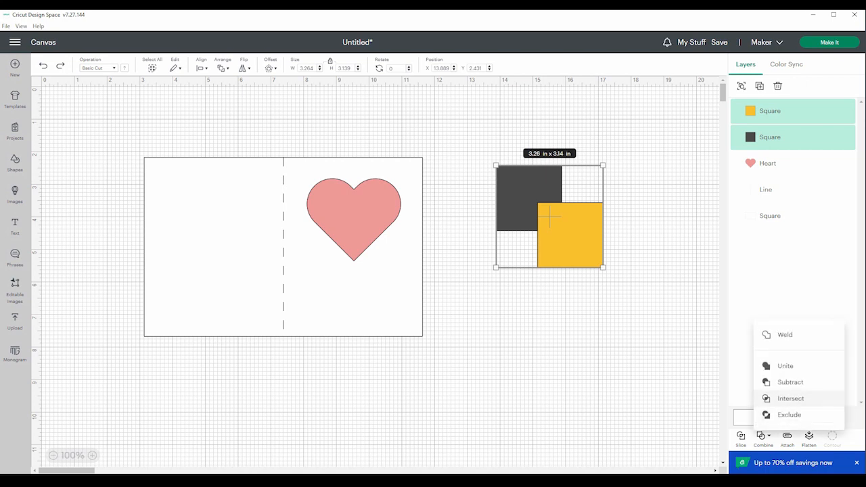
left_click(790, 398)
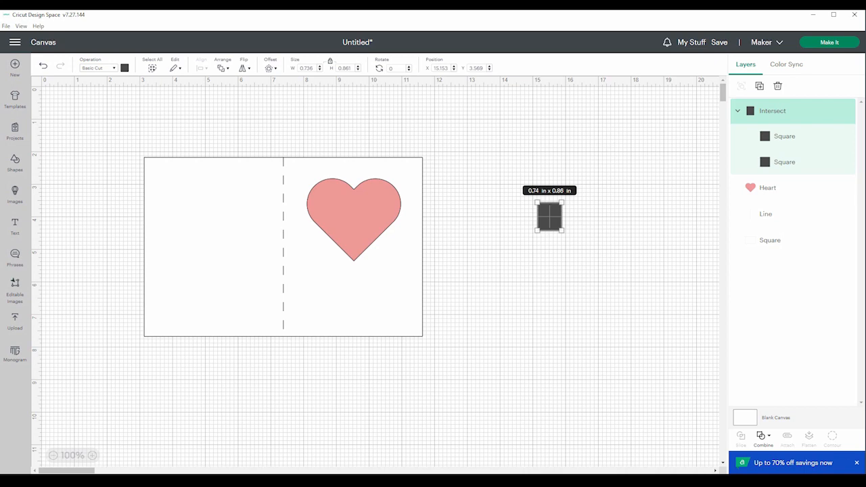
key("ctrl+z")
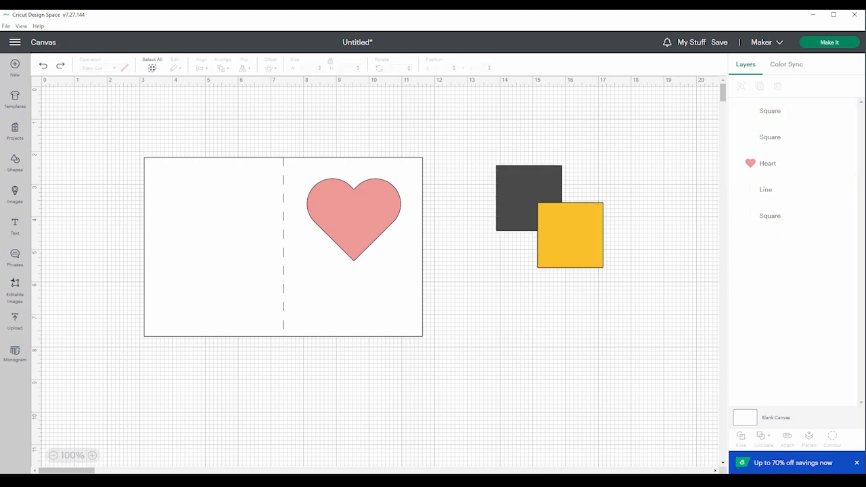
Exclude the overlapping area of the two squares, and undo the Exclude operation.
left_click_drag(475, 156, 605, 280)
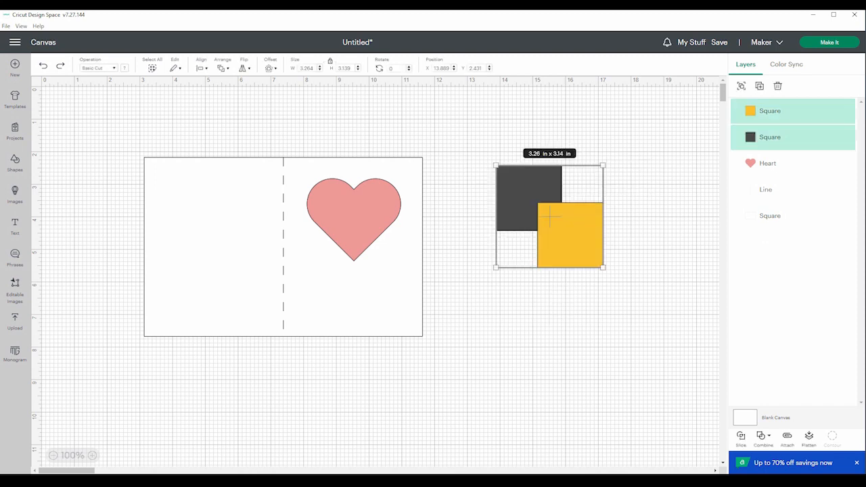
left_click(763, 436)
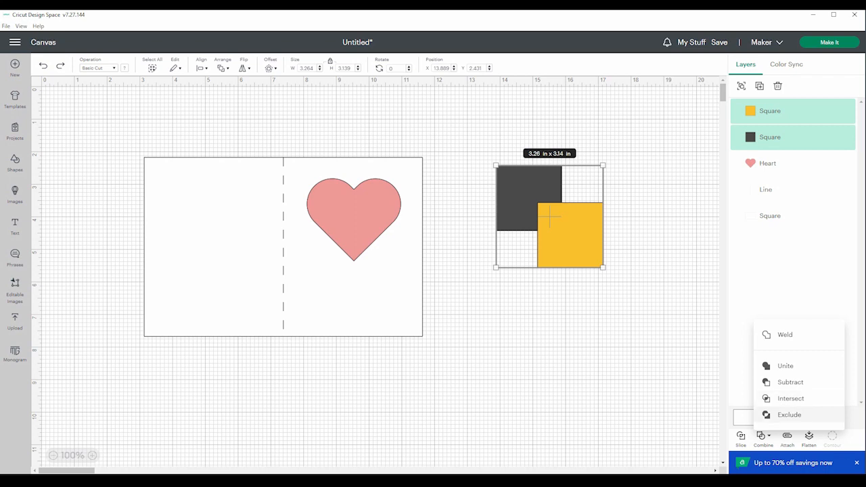
left_click(788, 414)
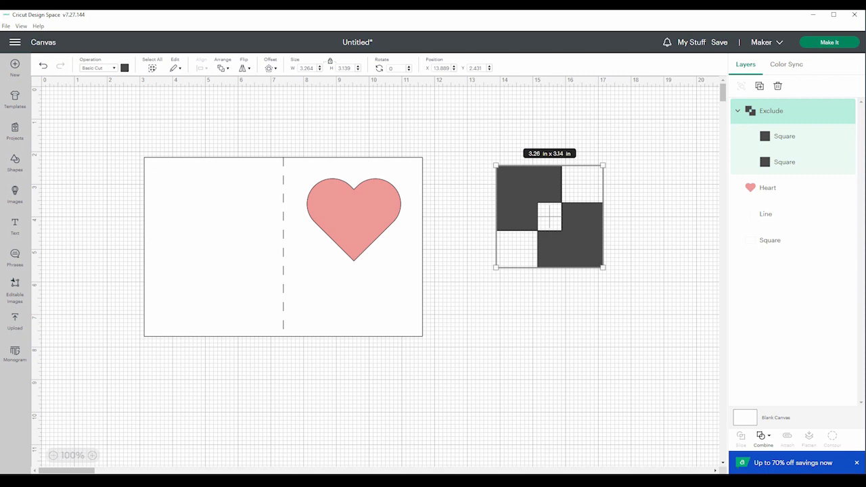
key("ctrl+z")
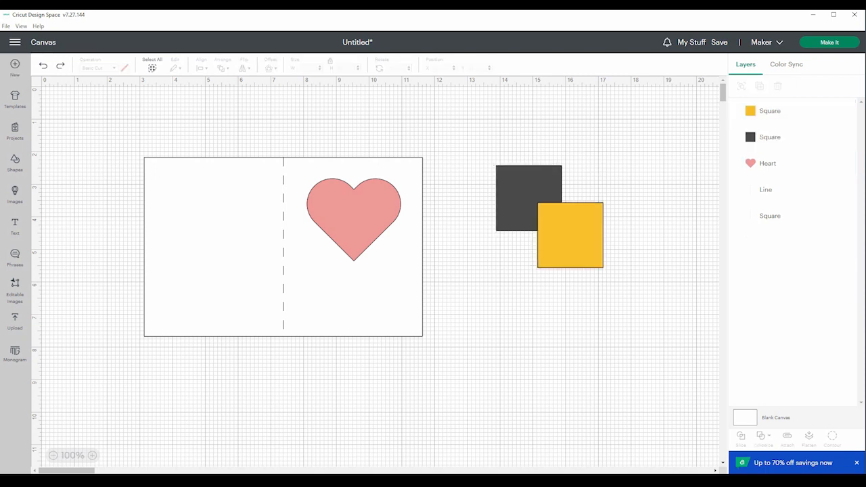
Weld the two overlapping squares into one shape and move it to about X 14.63, Y 2.63.
left_click_drag(450, 142, 673, 325)
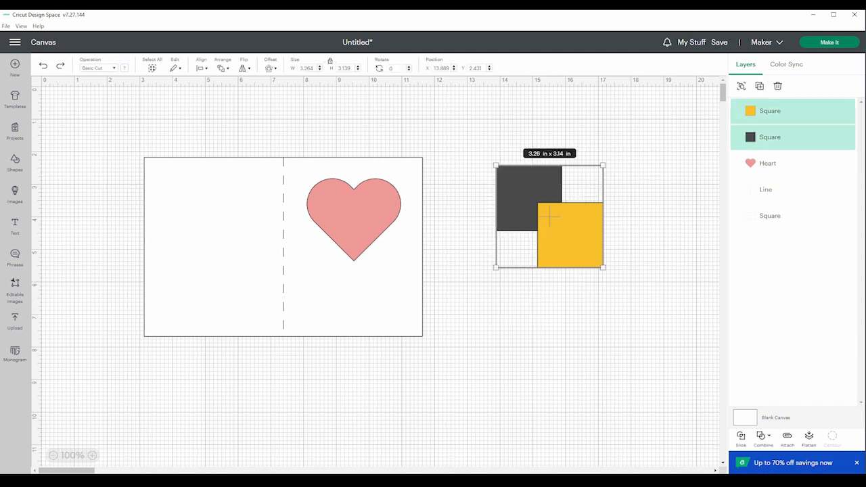
left_click(763, 438)
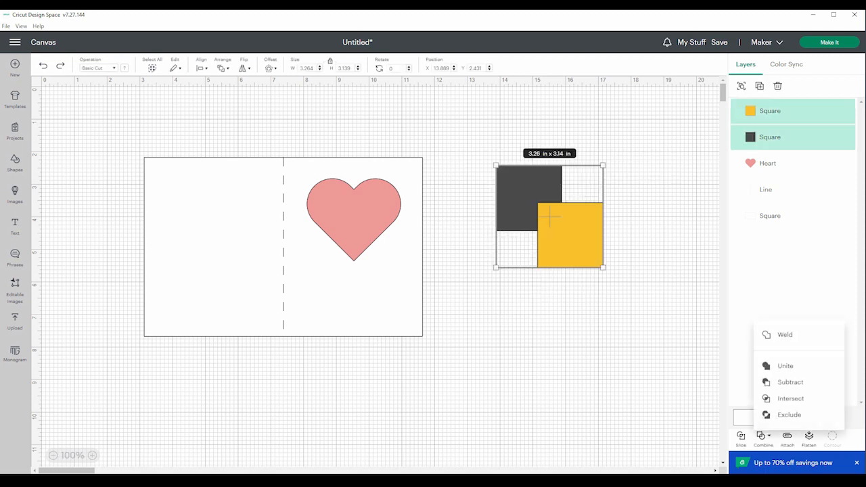
left_click(785, 335)
left_click(763, 438)
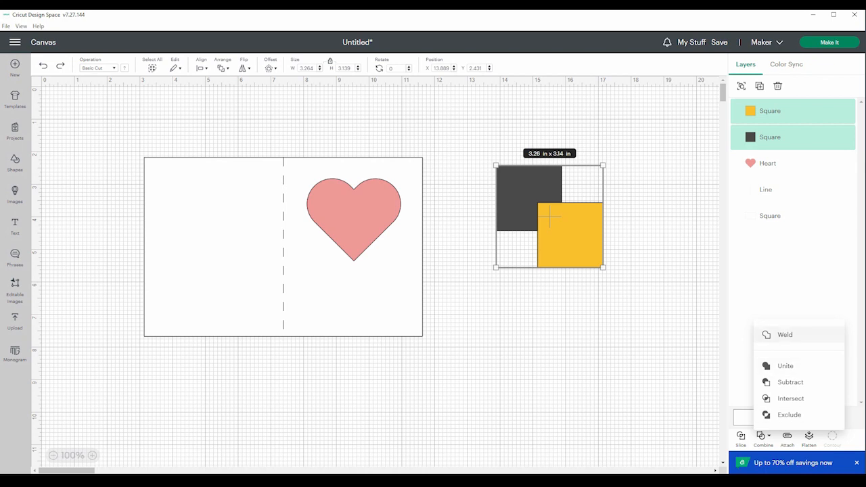
left_click(784, 335)
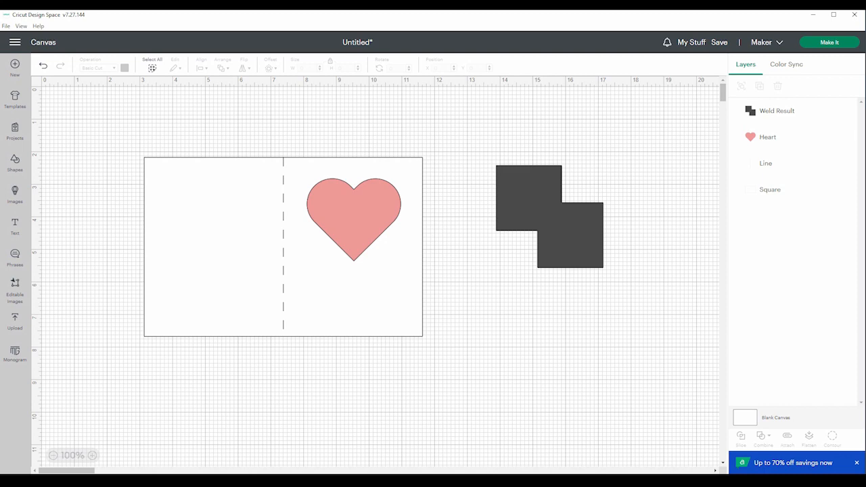
left_click_drag(549, 217, 617, 213)
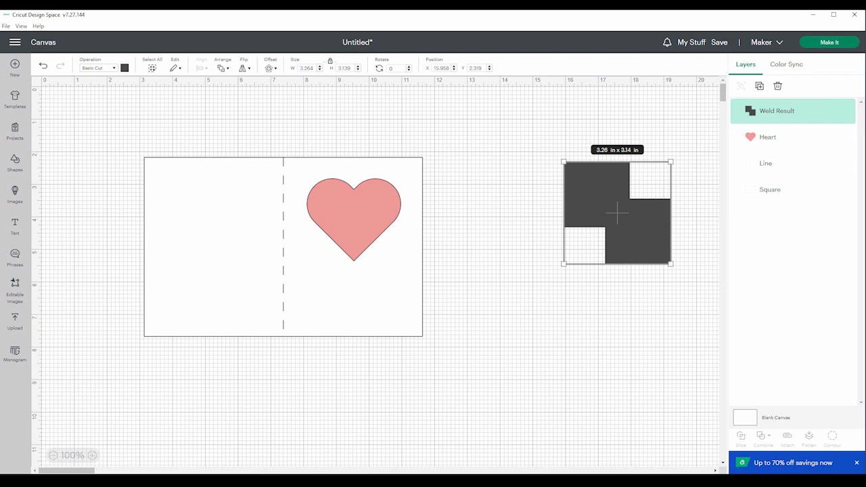
left_click_drag(617, 213, 574, 223)
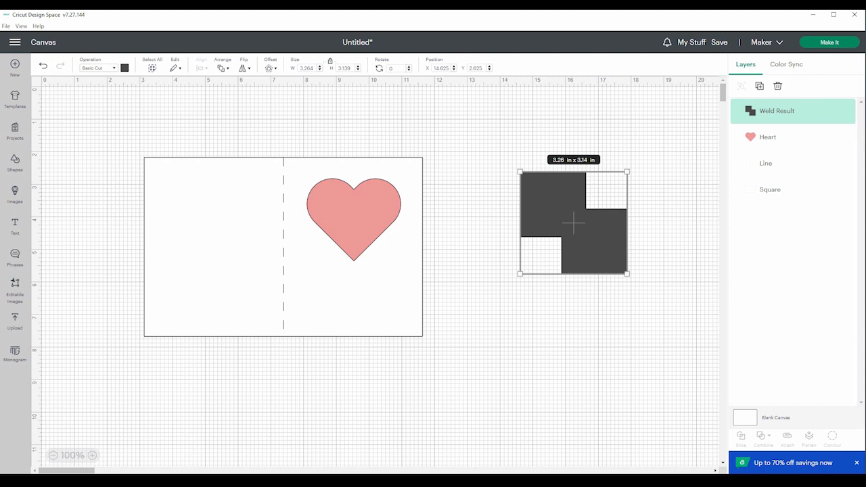
Undo the last move of the welded shape and delete the shape.
key("ctrl+z")
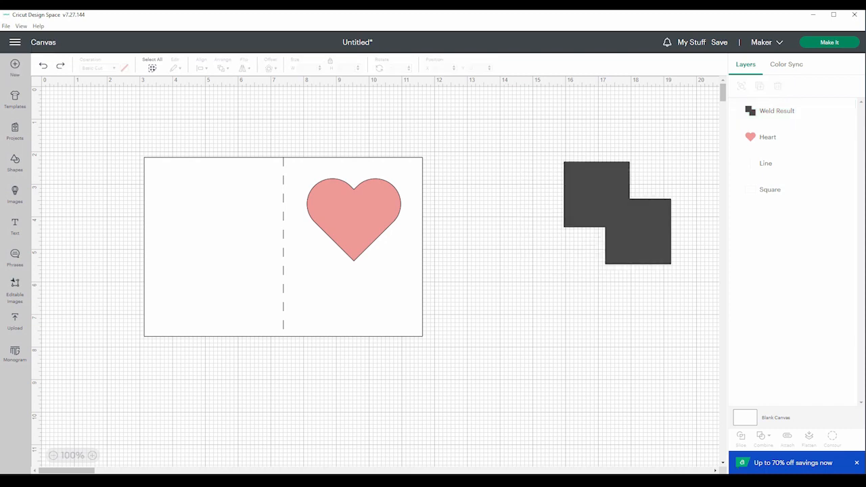
left_click(616, 213)
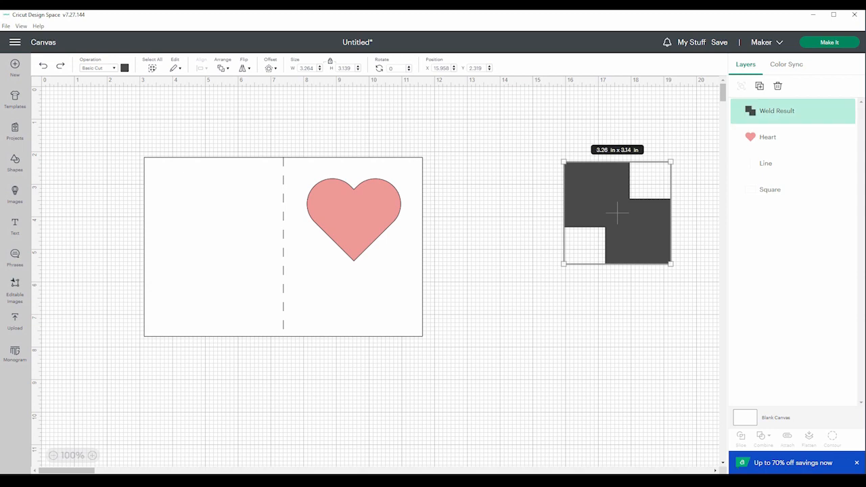
left_click(777, 86)
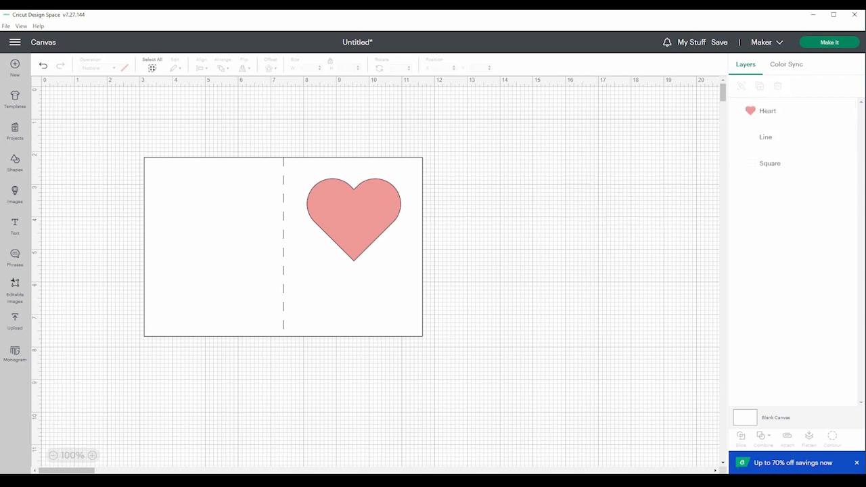
Slice the heart out of the 8.5 x 5.5 in card rectangle.
left_click_drag(460, 138, 354, 257)
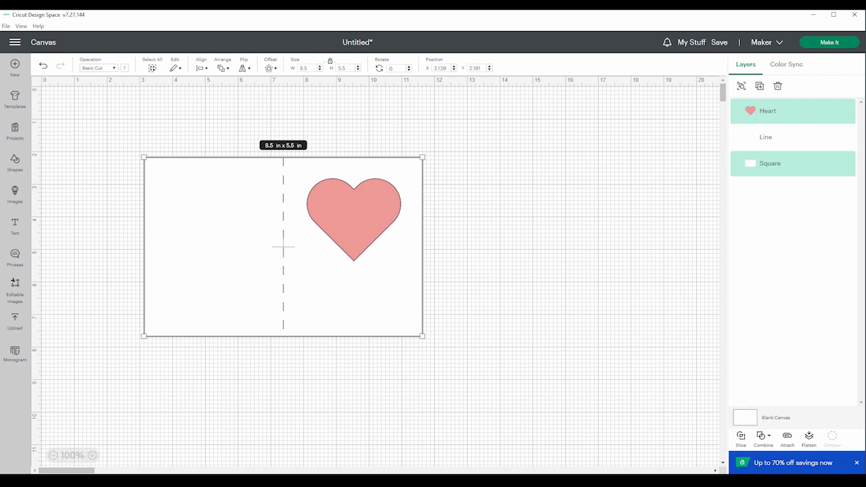
left_click(763, 439)
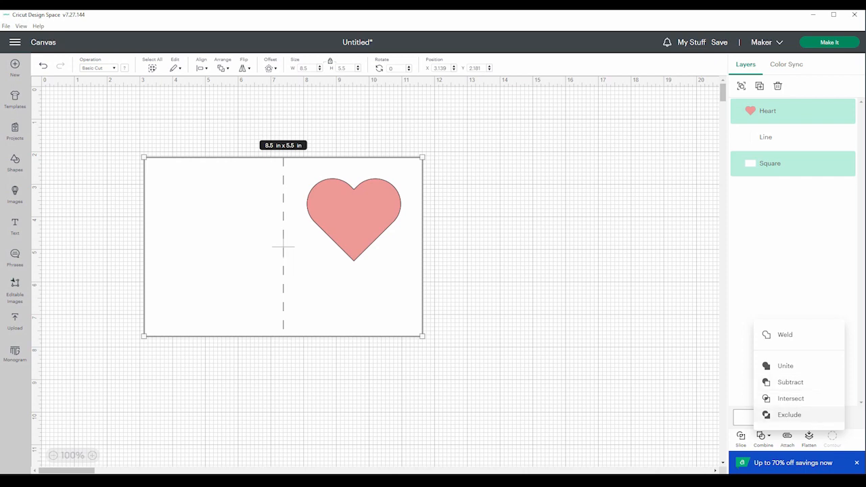
key("Escape")
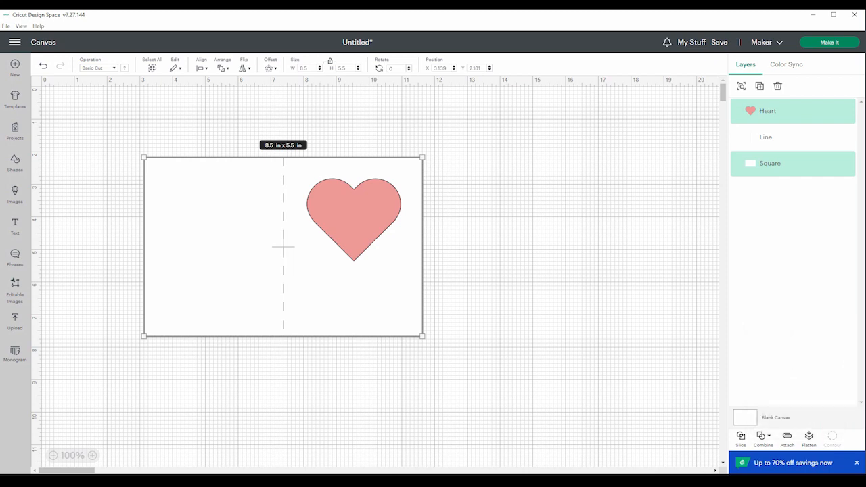
left_click(763, 439)
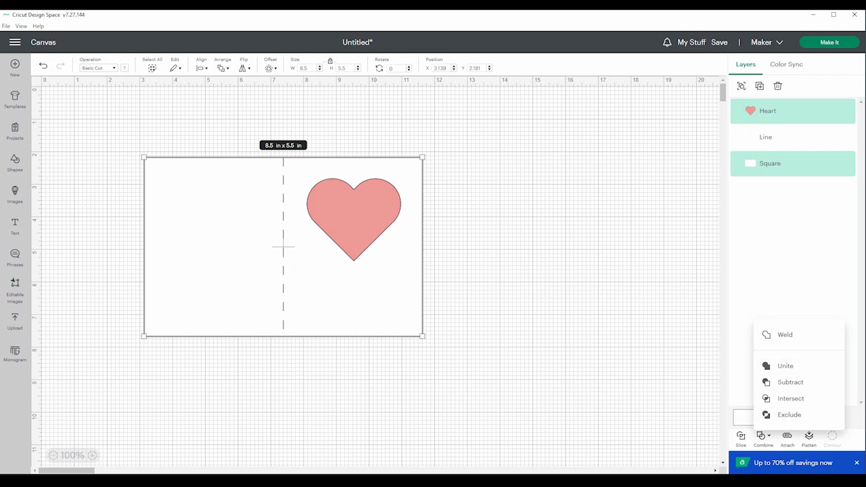
left_click(763, 439)
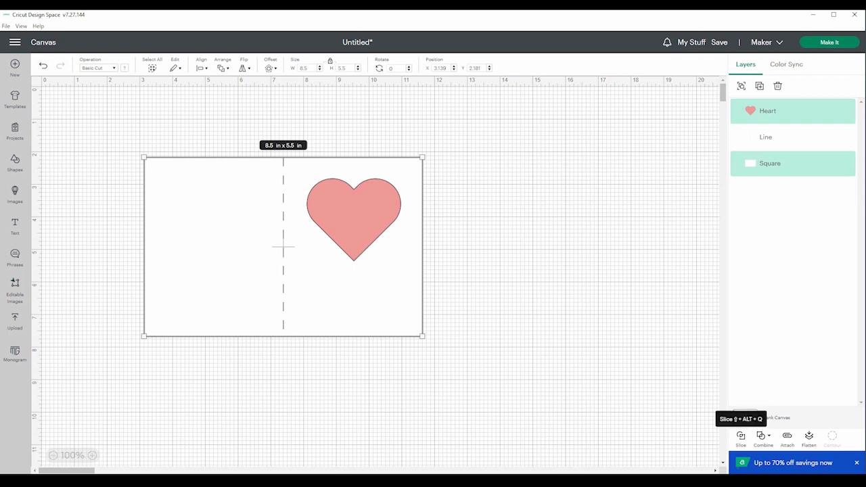
left_click(741, 435)
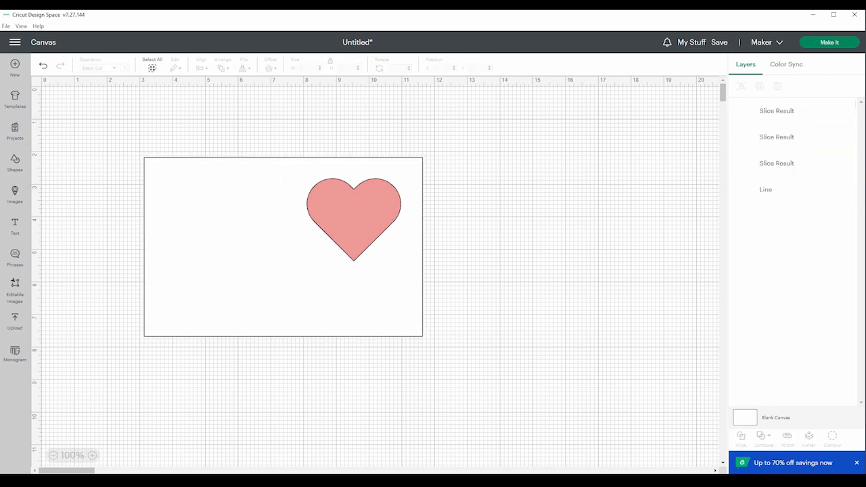
Move the pink heart to about X 13.67, Y 1.94 and the white cut-out heart to about X 16.76, Y 3.79.
left_click_drag(354, 219, 547, 222)
left_click_drag(536, 194, 535, 190)
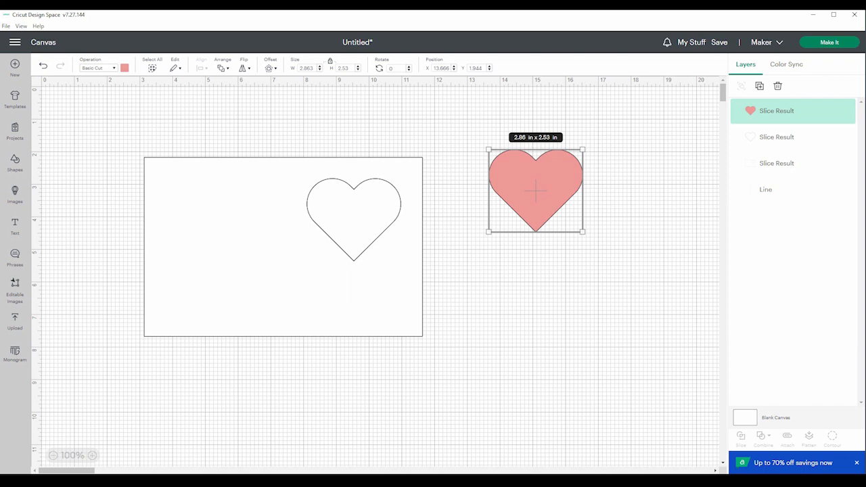
left_click_drag(354, 219, 637, 251)
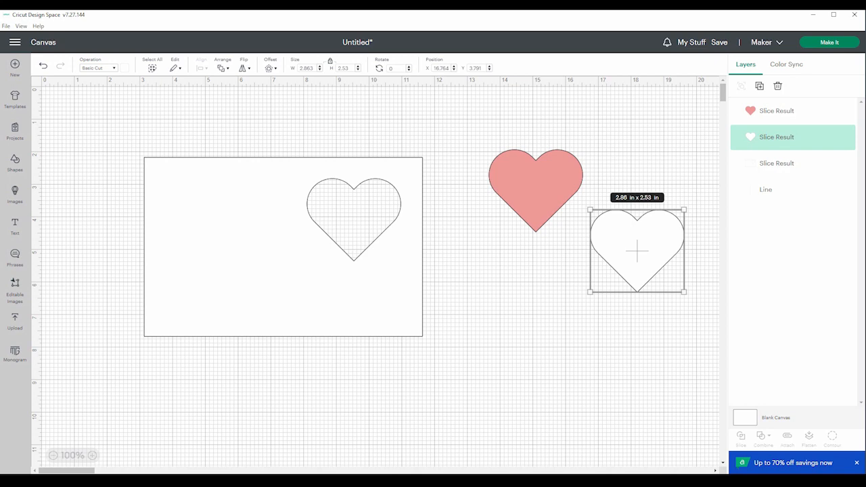
Send the sliced card rectangle behind the dashed score line.
left_click(282, 246)
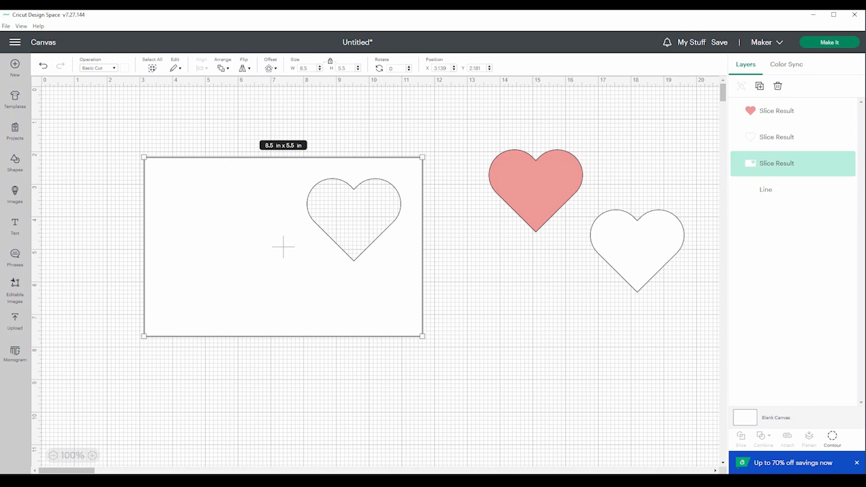
left_click(223, 68)
left_click(250, 135)
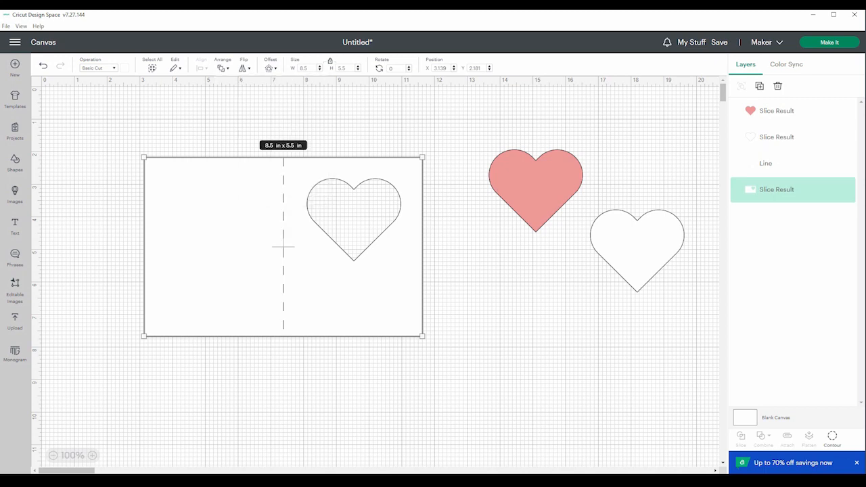
left_click(466, 284)
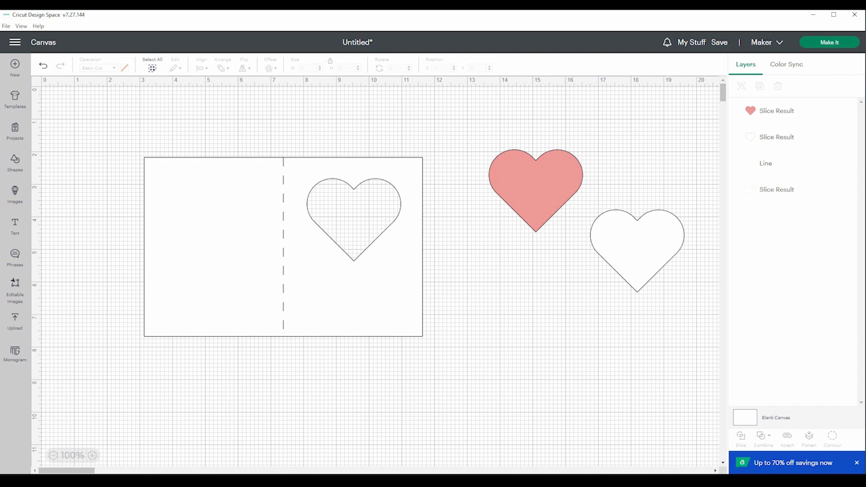
Move the pink heart to about X 12.49, Y 1.82 and delete the white cut-out heart.
left_click_drag(534, 191, 497, 186)
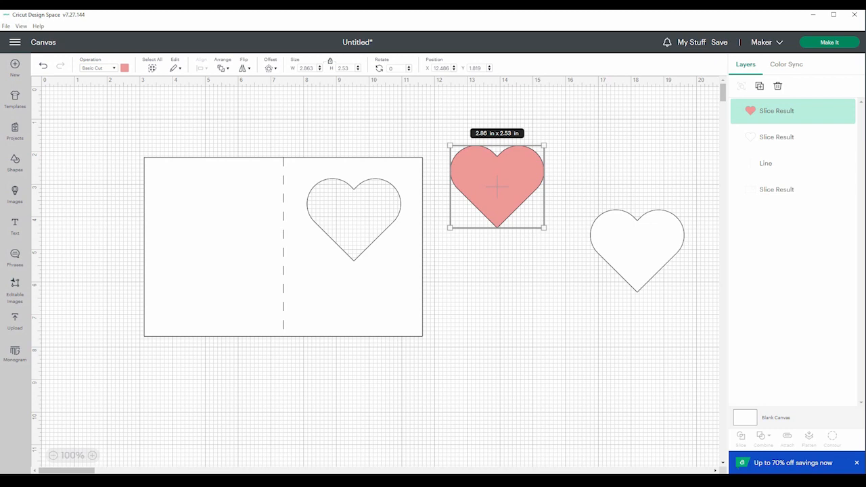
left_click(637, 251)
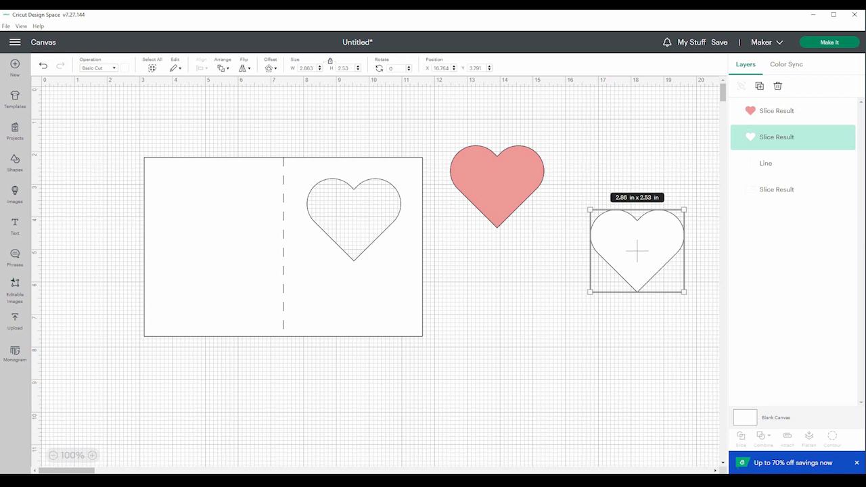
left_click(777, 86)
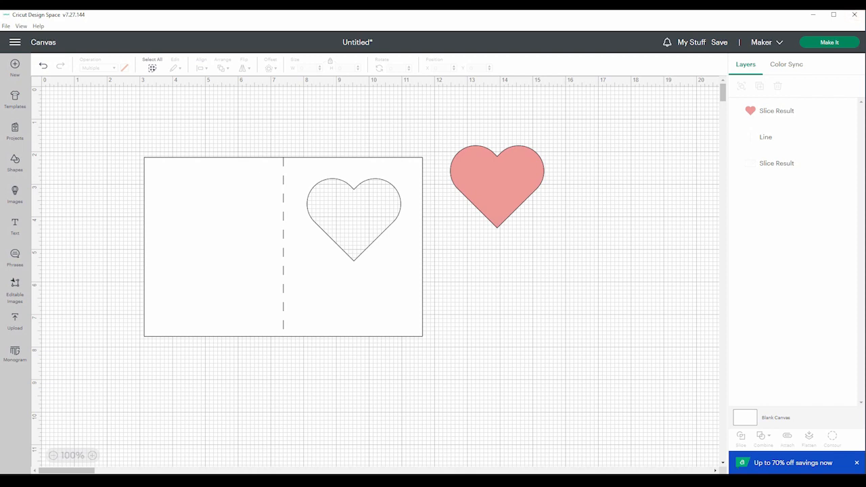
Preview the cut layout with On Mat loading at 12 x 12 in, view the second mat, and return to the canvas.
left_click(829, 42)
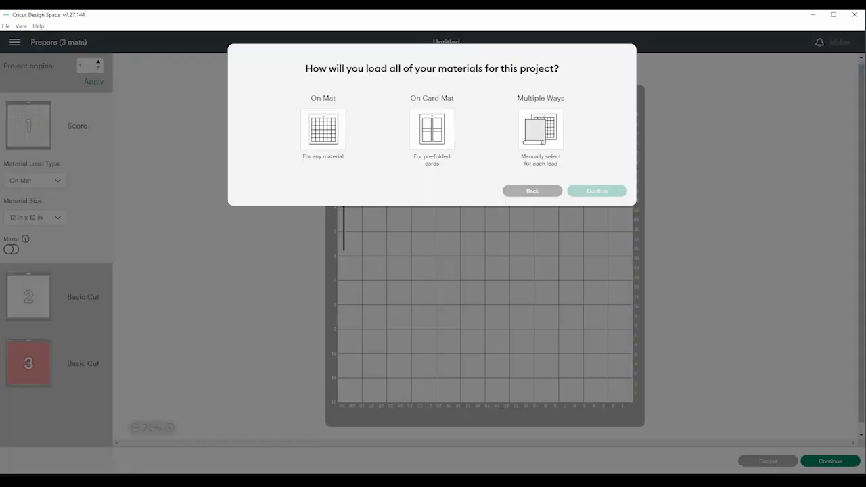
left_click(323, 129)
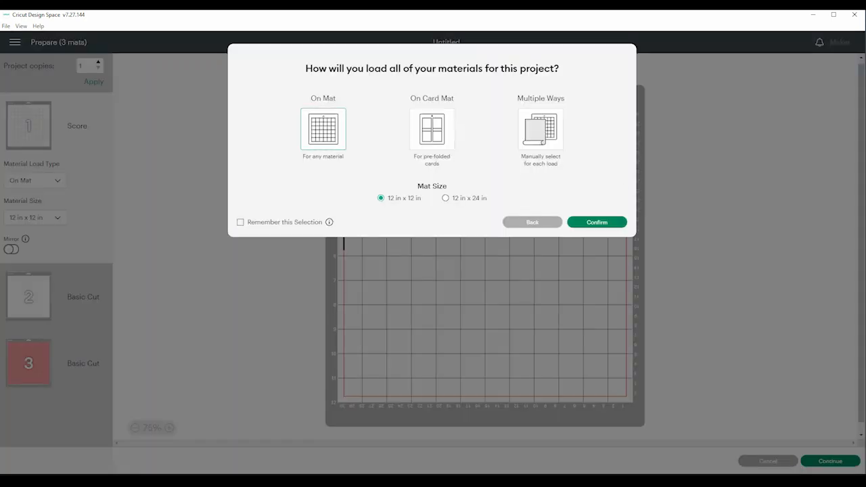
left_click(597, 222)
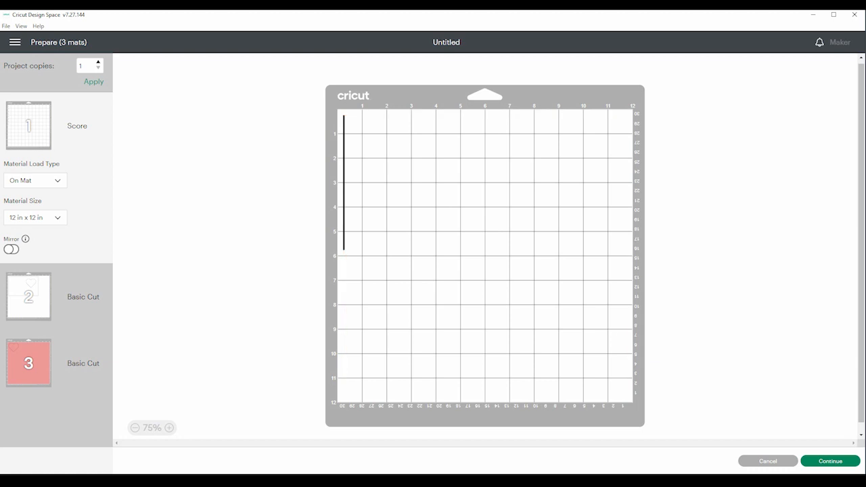
left_click(28, 297)
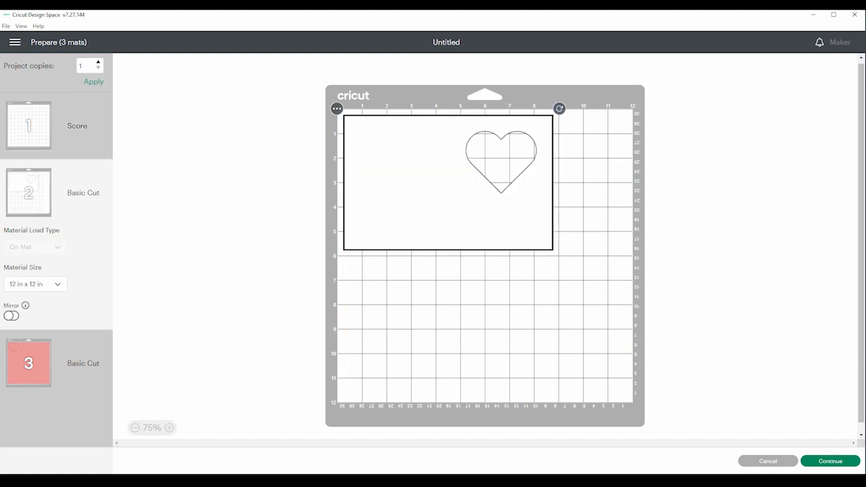
left_click(768, 461)
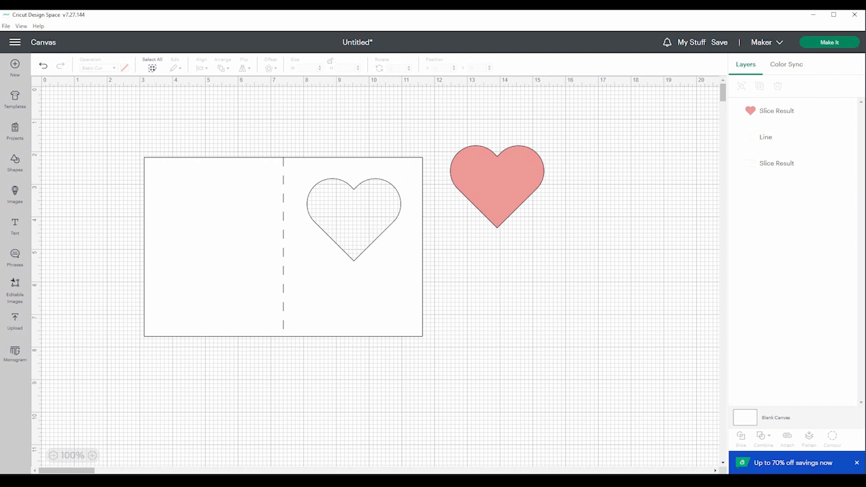
Attach the score line to the sliced card and move the attached card to about X 2.31, Y 1.5.
left_click_drag(127, 143, 444, 288)
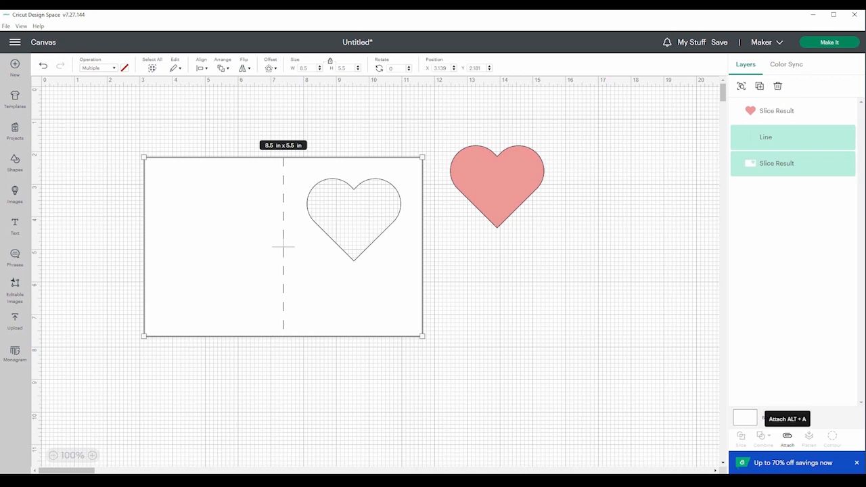
left_click(787, 436)
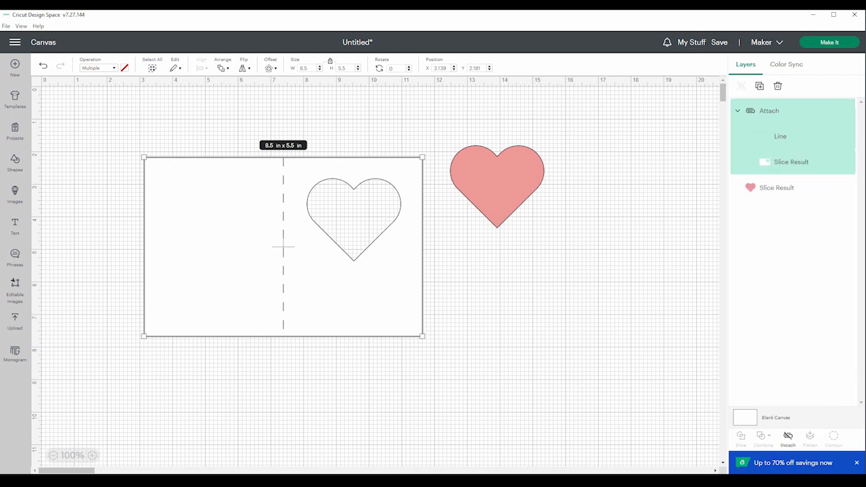
left_click_drag(283, 246, 255, 225)
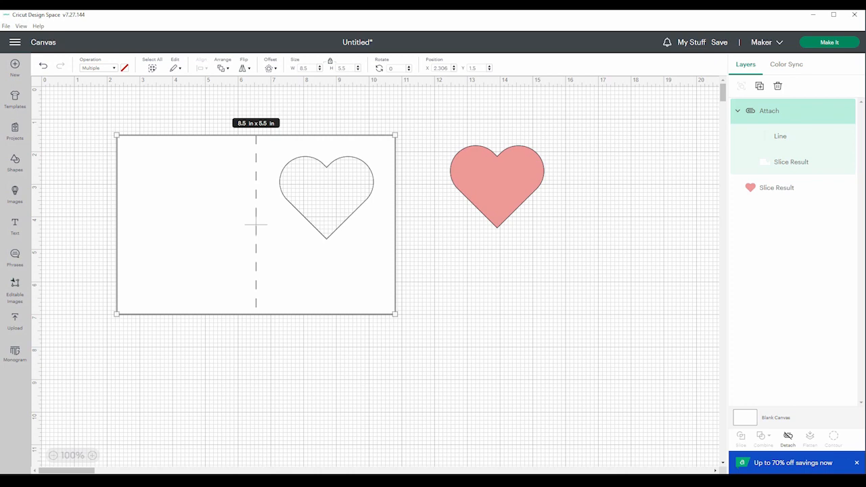
Preview the attached card's layout with On Mat loading at 12 x 12 in and return to the canvas.
left_click(829, 42)
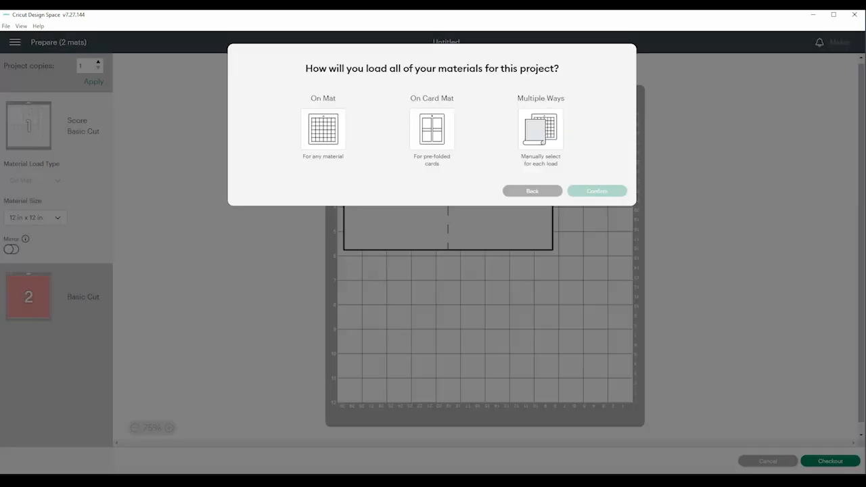
left_click(323, 129)
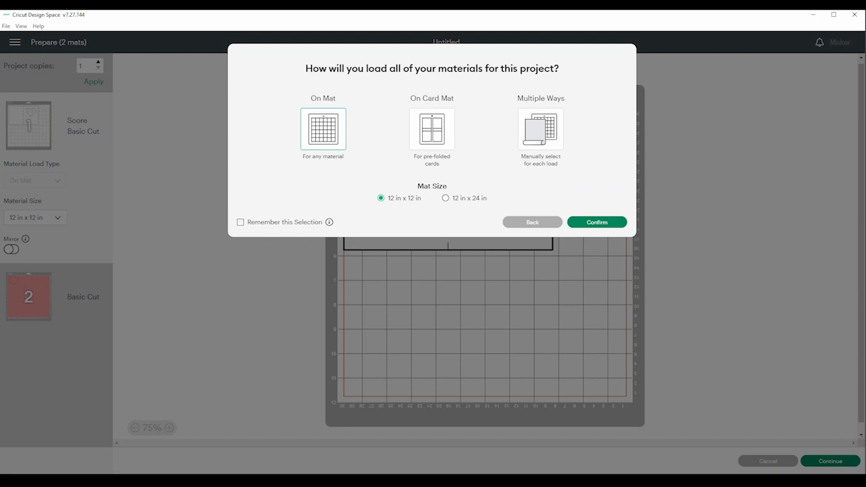
left_click(596, 222)
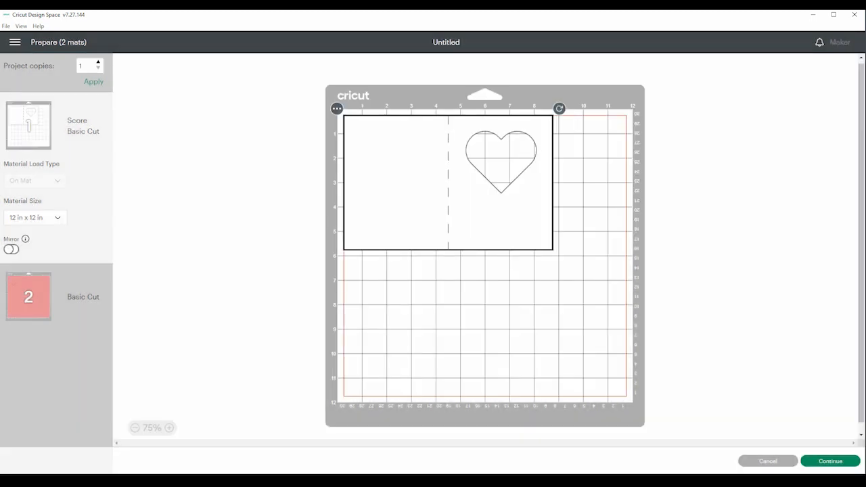
left_click(768, 461)
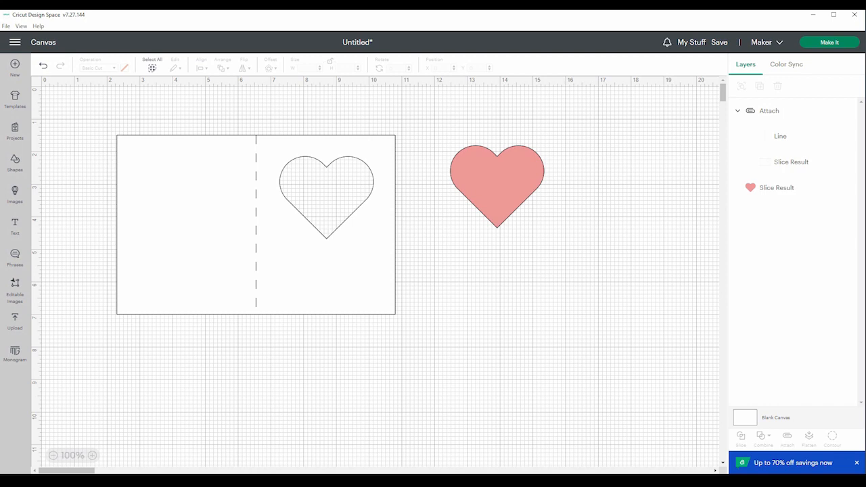
Change the pink heart's material color to medium green.
left_click(497, 186)
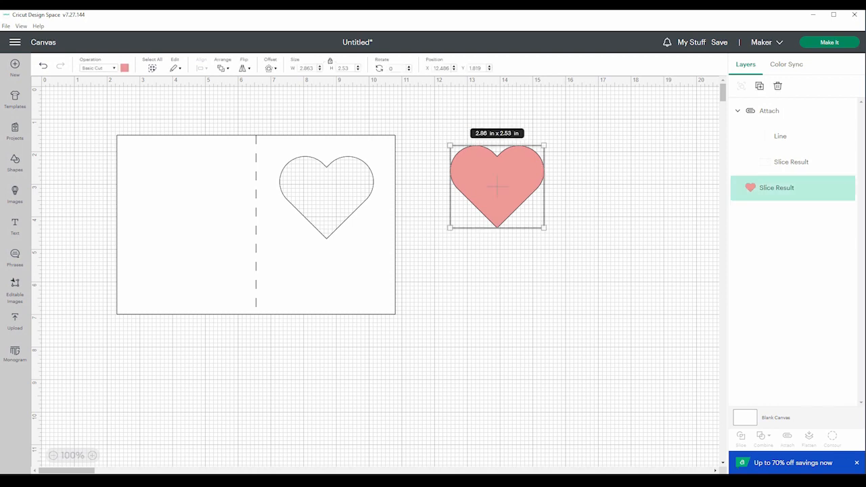
left_click(124, 68)
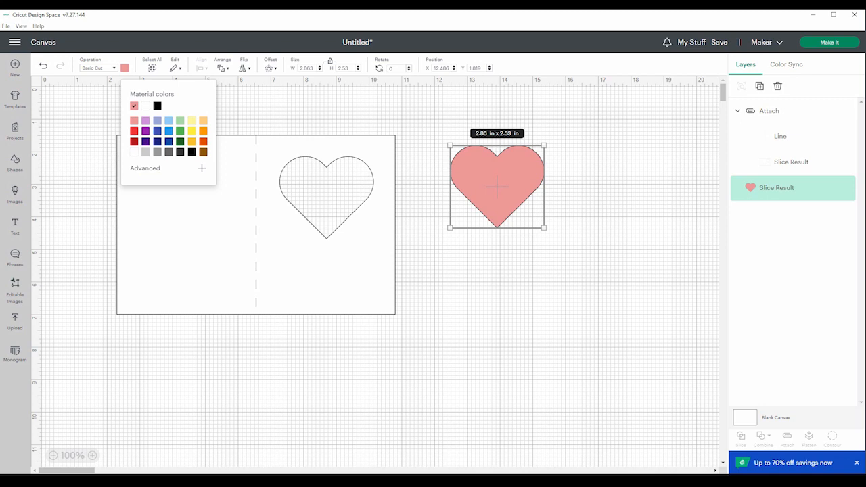
key("Escape")
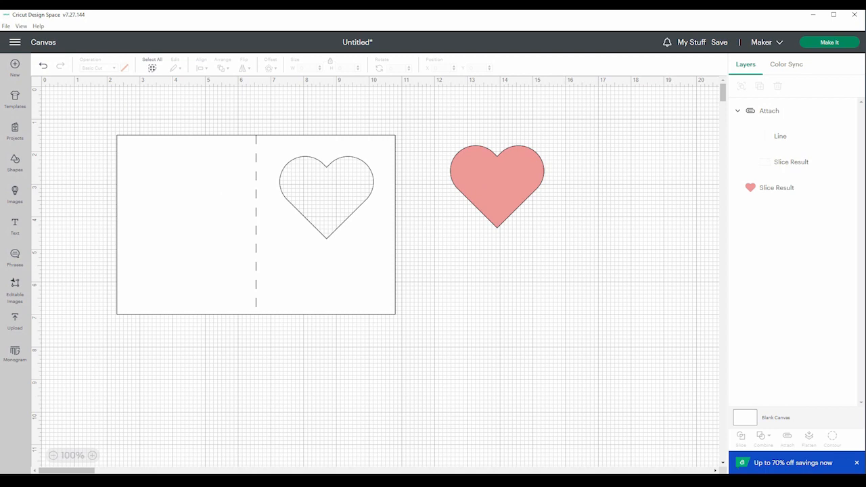
left_click(497, 187)
left_click(125, 68)
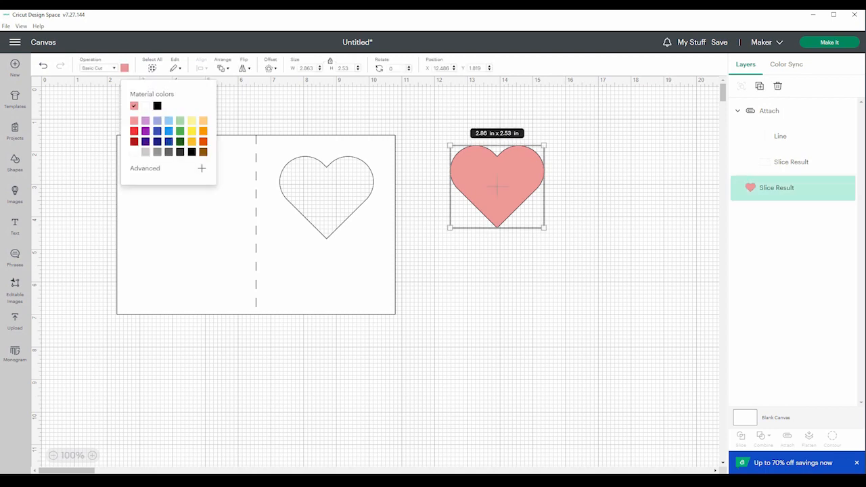
left_click(180, 131)
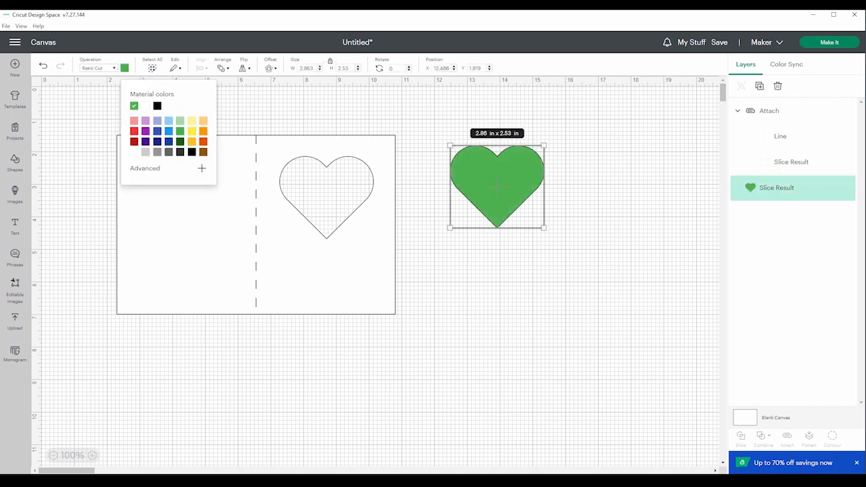
left_click(446, 291)
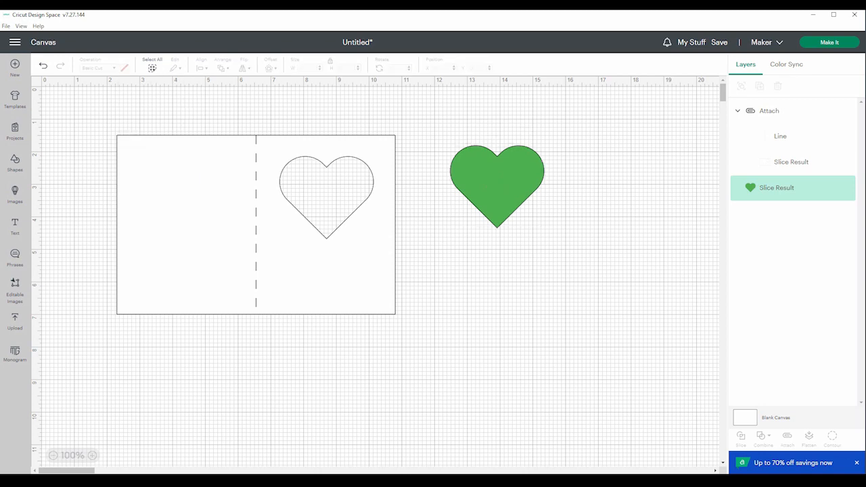
Add a sharp-cornered square from the free shapes to the canvas.
left_click_drag(562, 143, 428, 250)
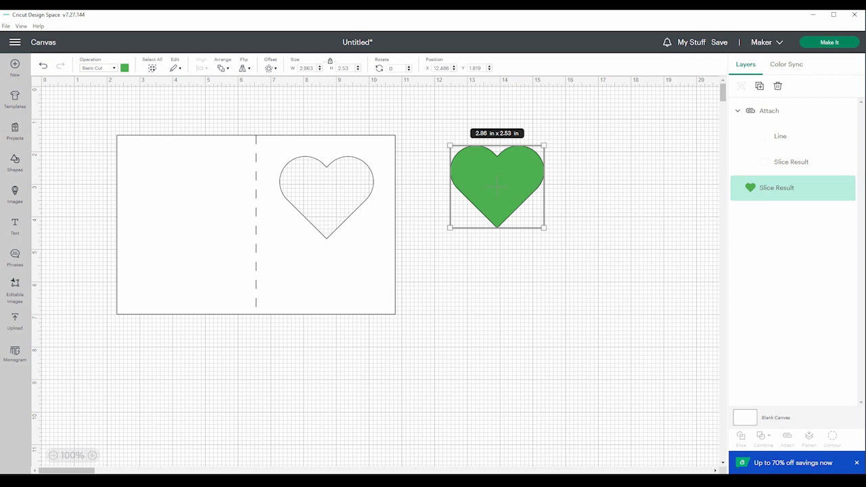
left_click(15, 162)
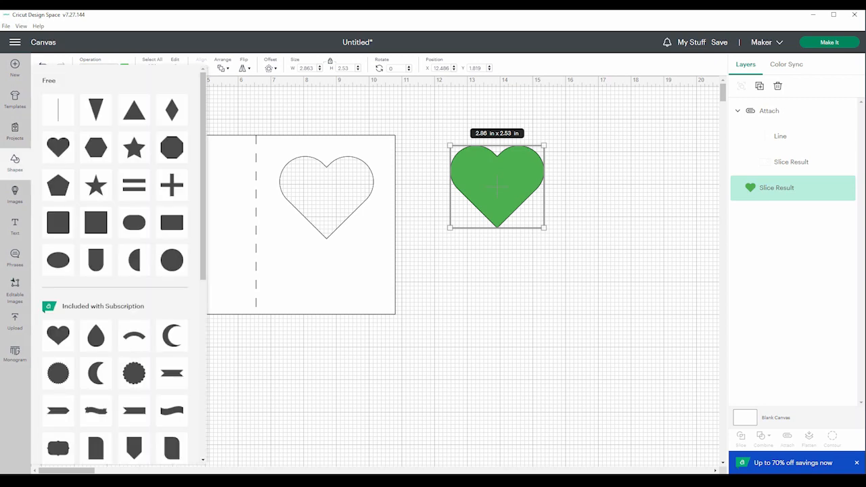
left_click(96, 222)
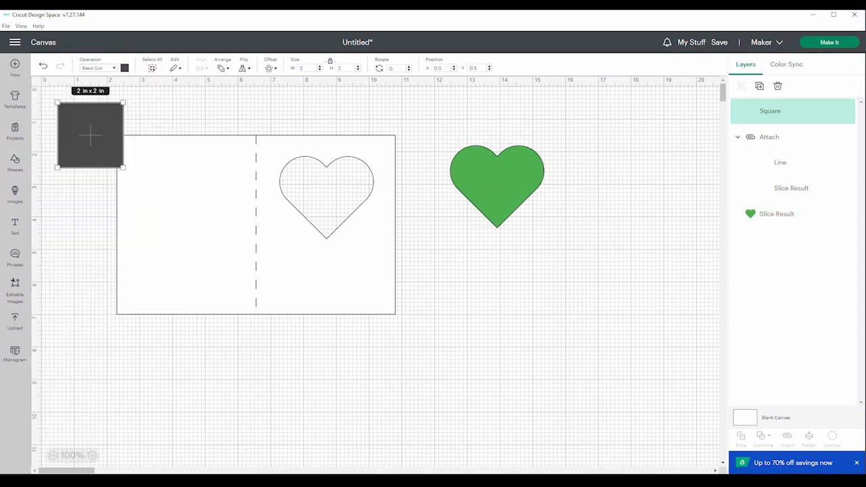
Move the square over the green heart, enlarge it to about 4.88 x 4.88 in, and send it behind the heart.
left_click_drag(90, 136, 450, 140)
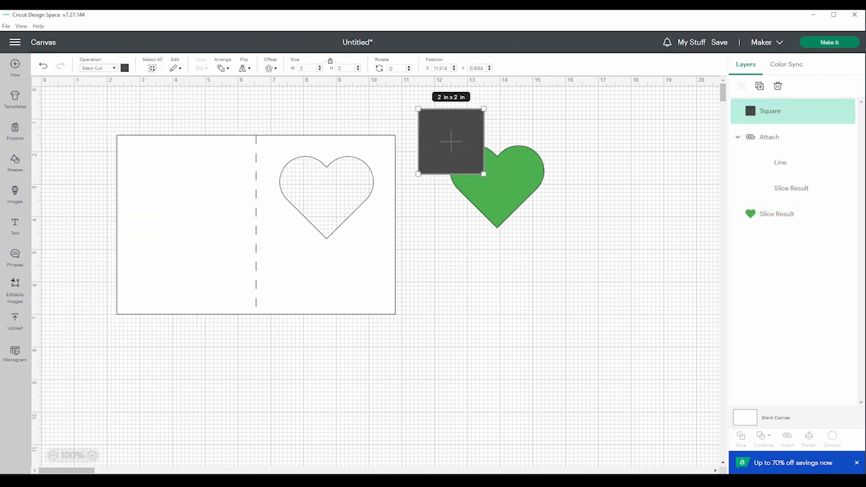
left_click_drag(483, 173, 576, 266)
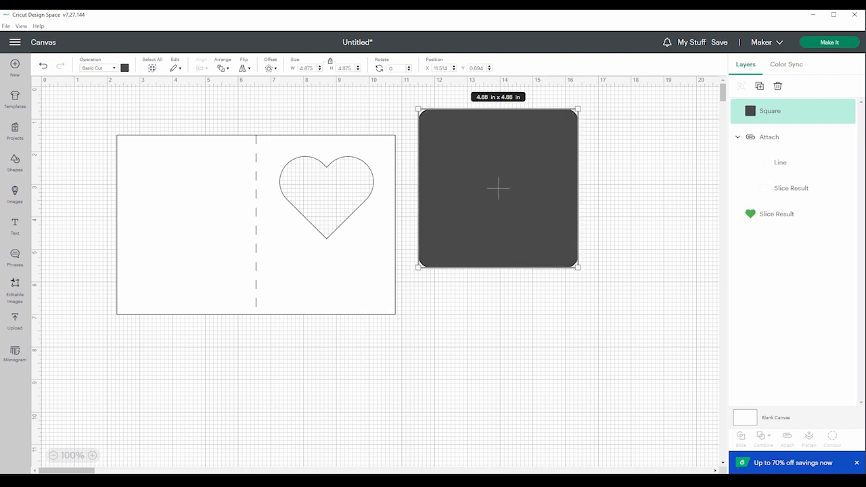
left_click(222, 68)
left_click(274, 135)
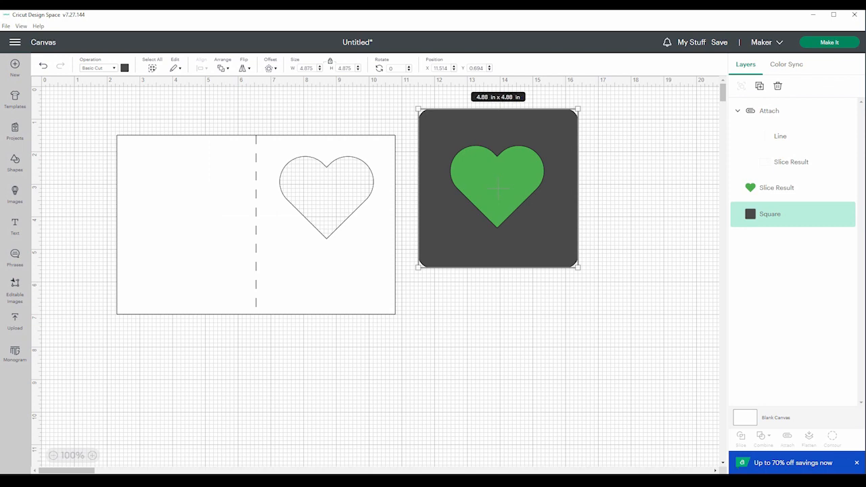
Change the square's material color to white.
left_click(125, 68)
left_click(134, 152)
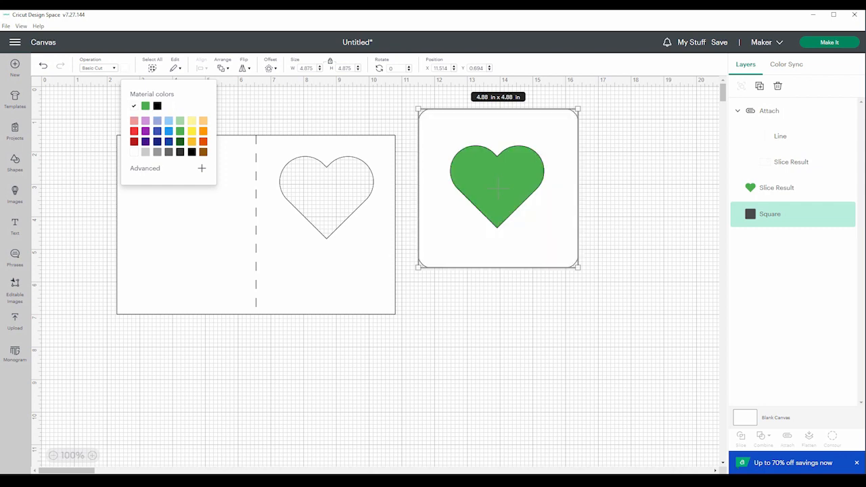
left_click(467, 358)
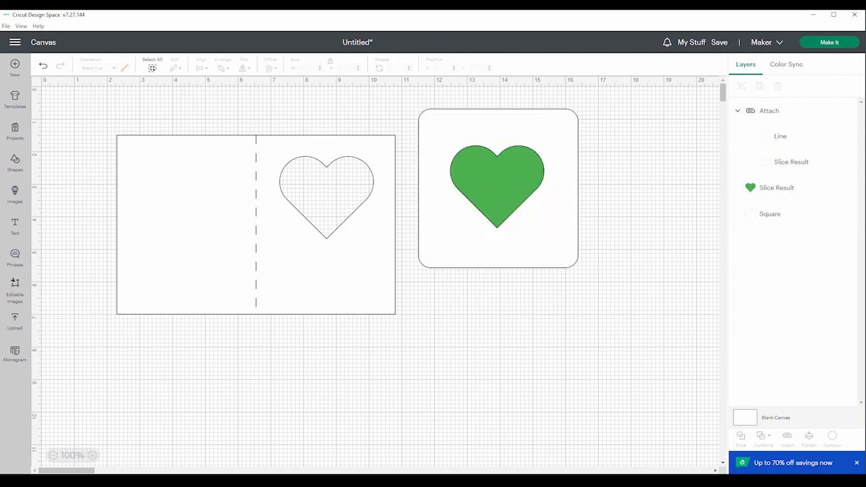
Flatten the green heart and the white square behind it into one printable layer.
left_click_drag(616, 108, 414, 271)
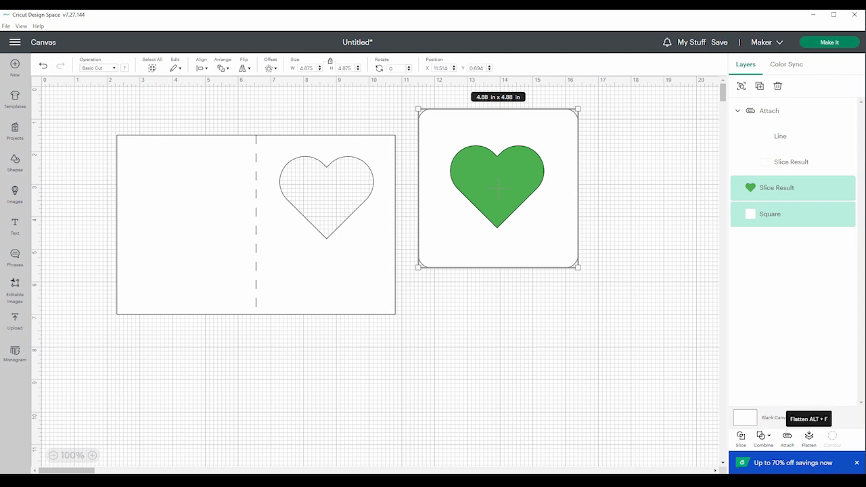
left_click(808, 436)
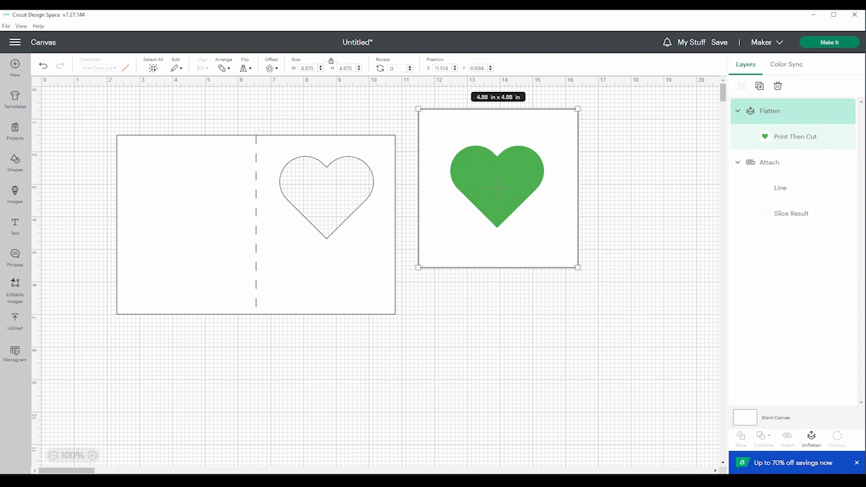
key("Escape")
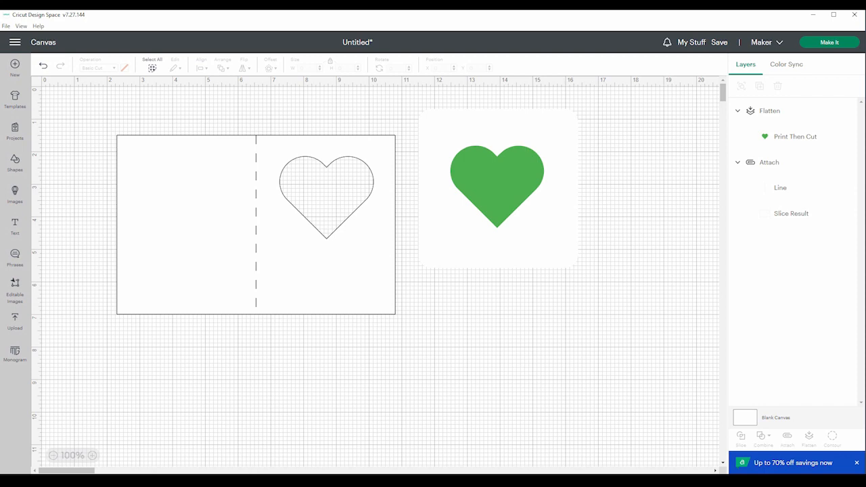
Unflatten the heart and square back into separate layers.
left_click(497, 190)
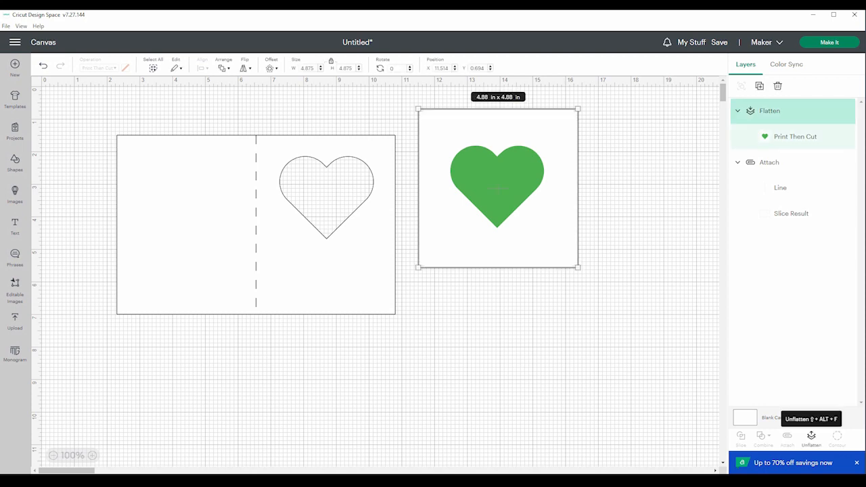
left_click(811, 436)
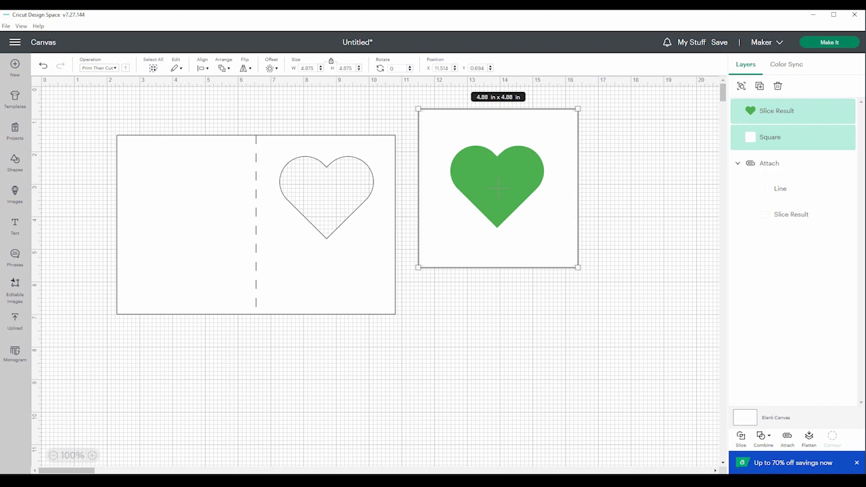
key("Escape")
Delete the white square behind the green heart.
left_click_drag(611, 111, 414, 271)
left_click(626, 223)
left_click(556, 231)
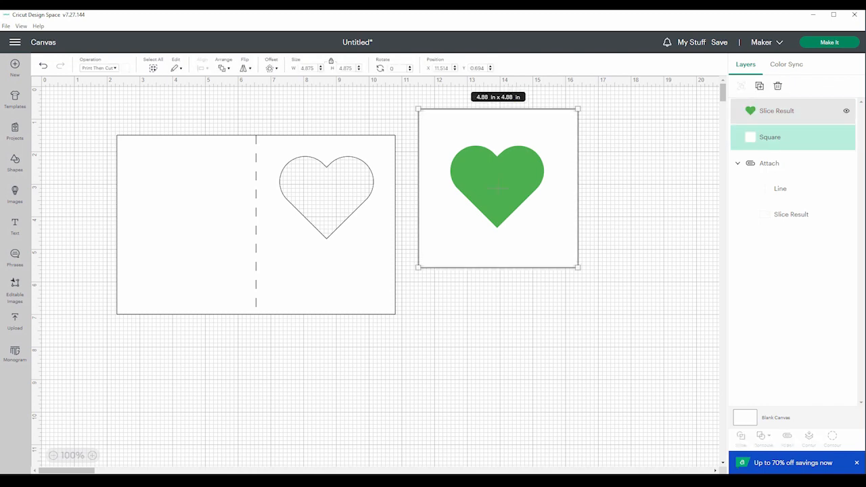
left_click(778, 86)
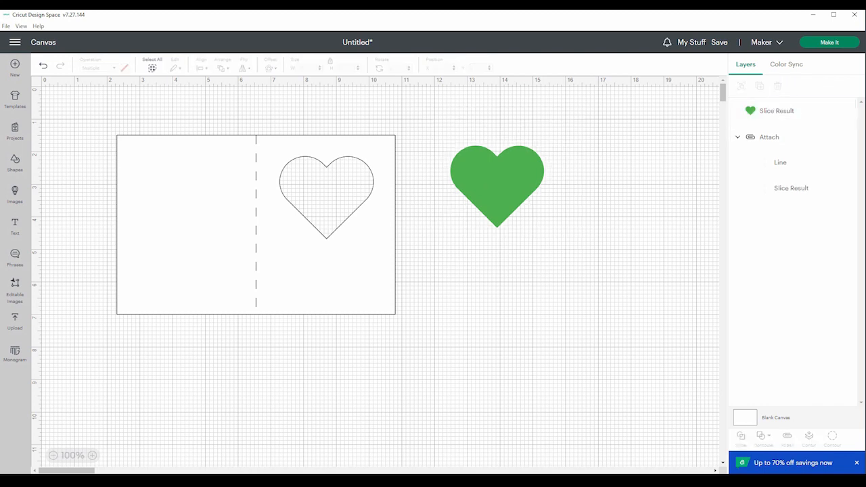
Keep the green heart's operation as Print Then Cut and set its print type to Pattern.
left_click(497, 187)
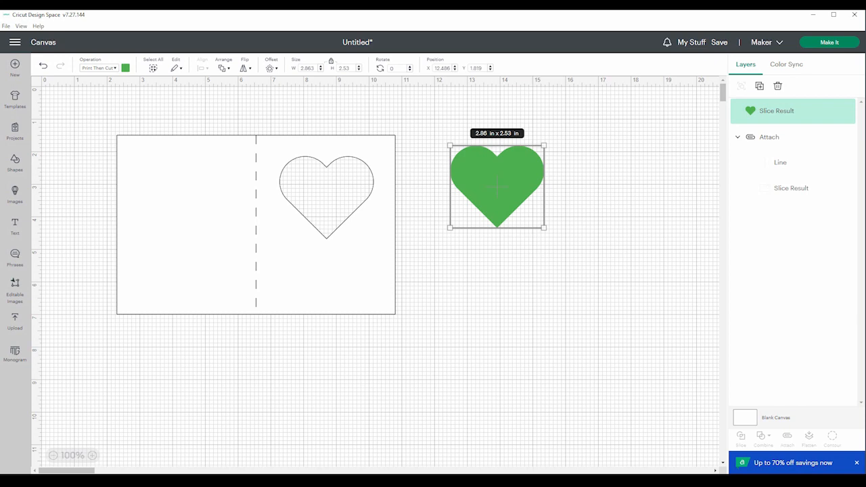
left_click(99, 68)
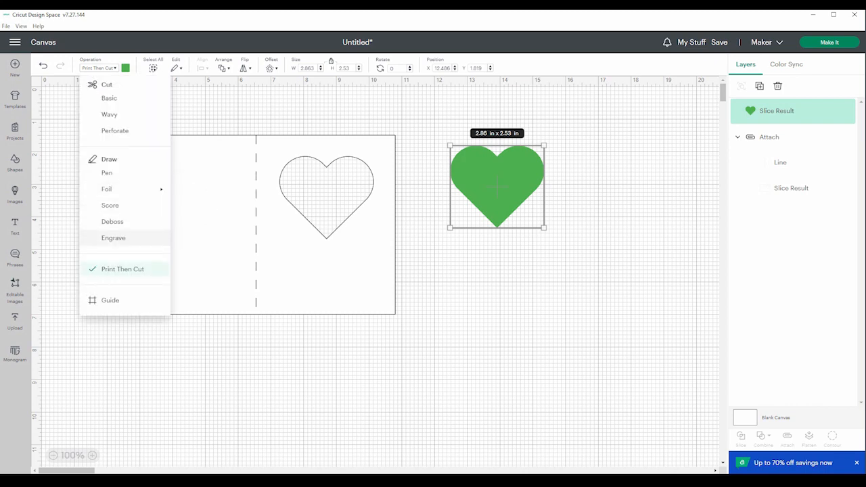
left_click(122, 269)
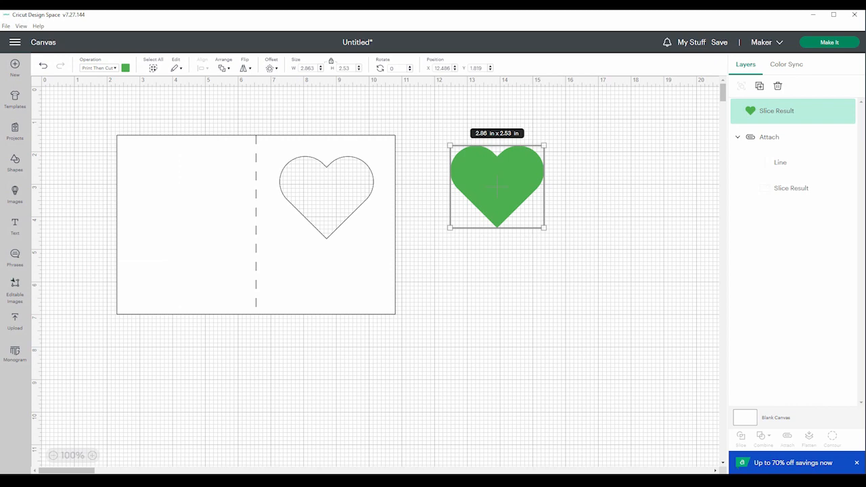
left_click(126, 69)
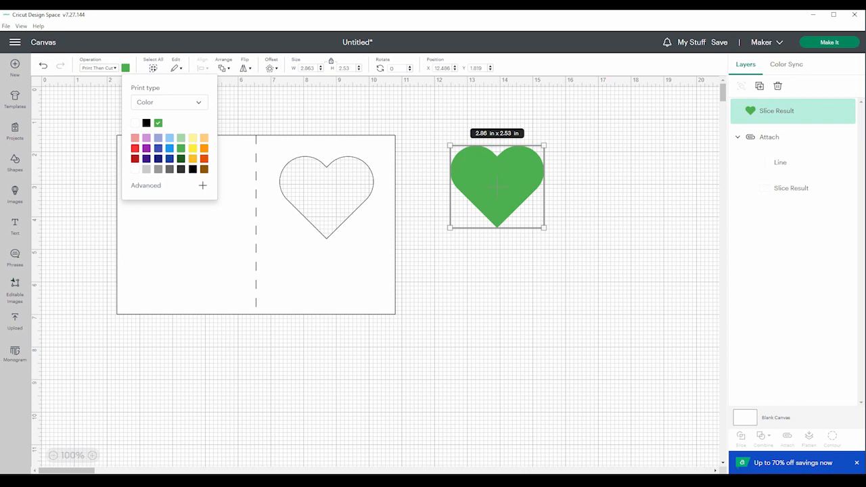
left_click(169, 103)
left_click(163, 142)
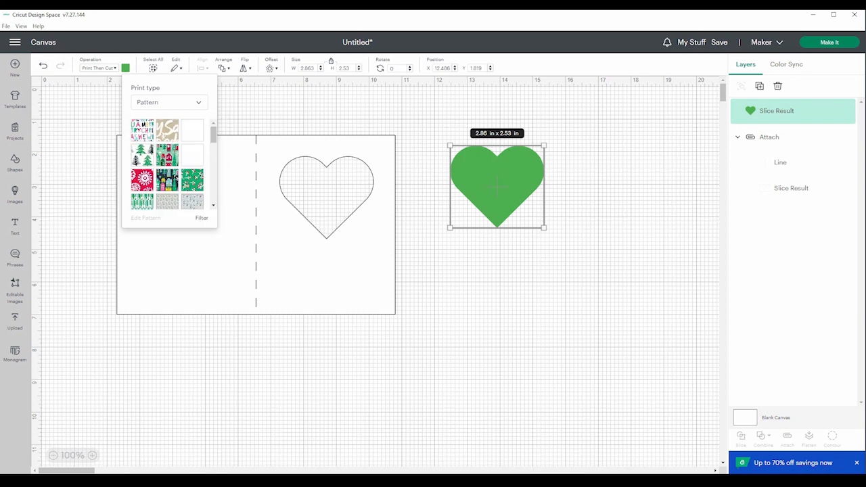
Browse the available print patterns and fill the heart with the orange-red crosshatch pattern.
scroll(167, 163, "down", 10)
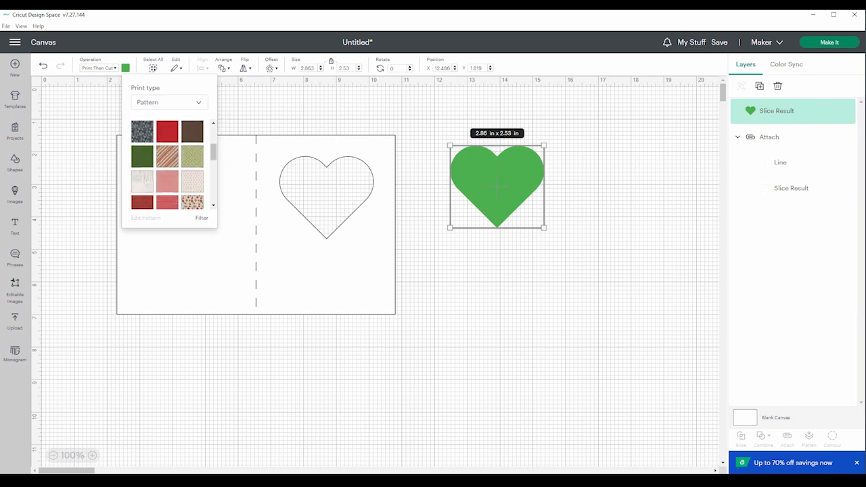
scroll(167, 164, "down", 10)
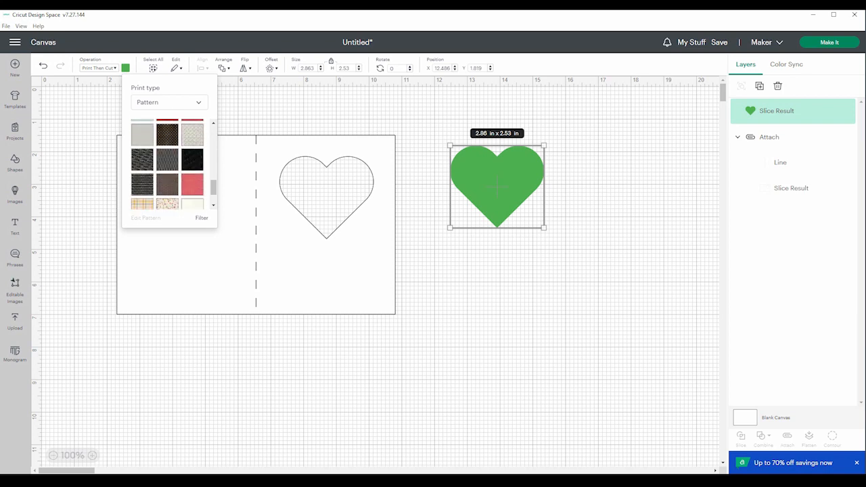
scroll(167, 164, "down", 10)
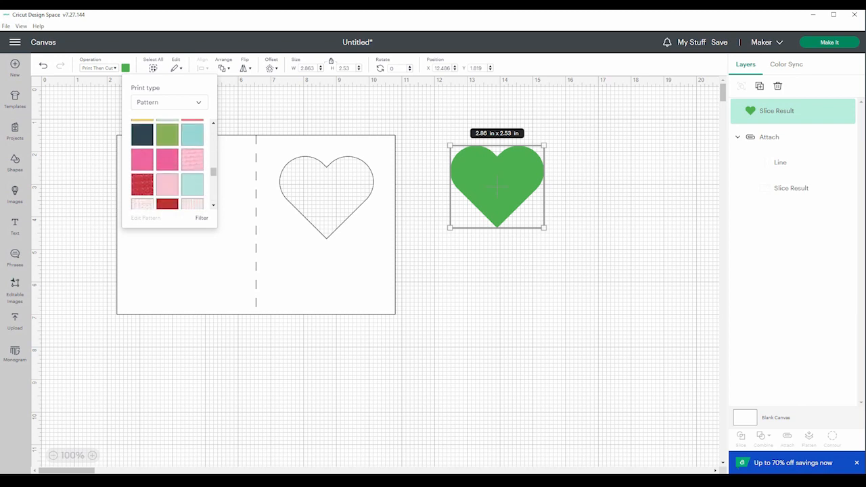
scroll(167, 163, "up", 5)
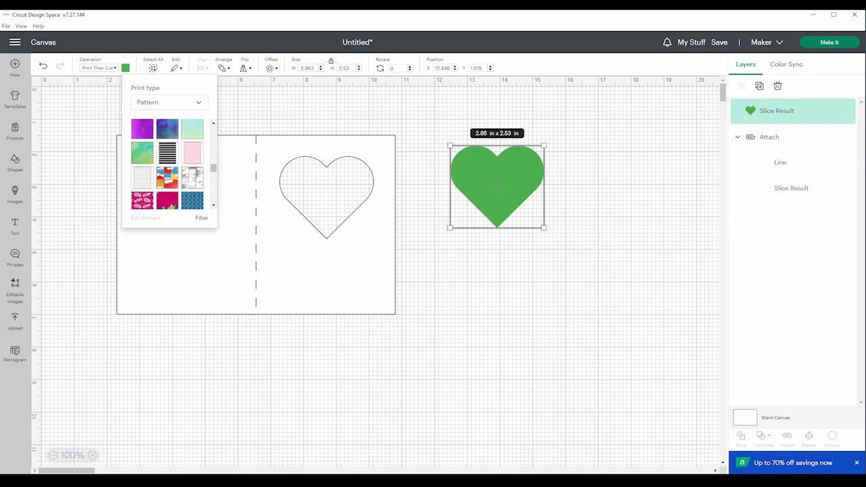
scroll(167, 164, "down", 8)
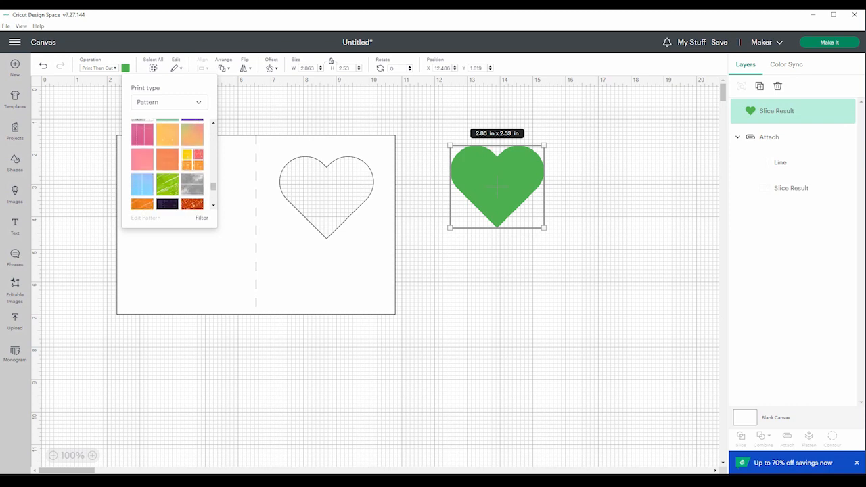
scroll(167, 163, "down", 5)
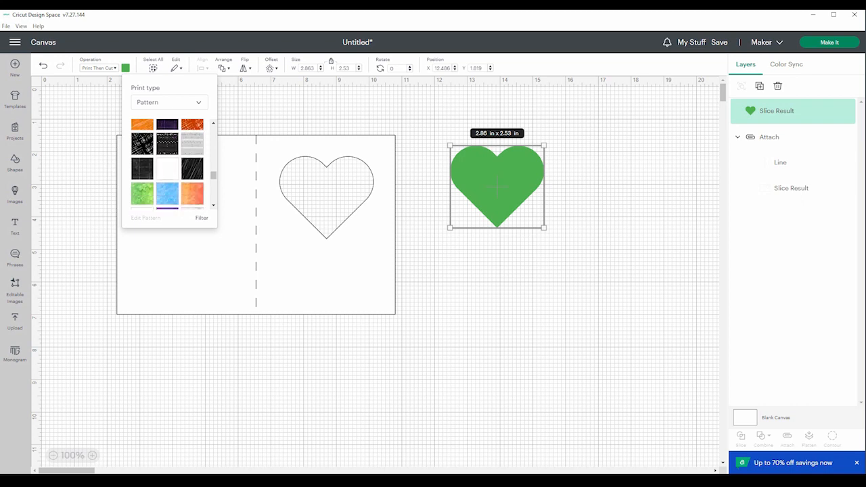
scroll(167, 164, "up", 1)
scroll(167, 163, "down", 2)
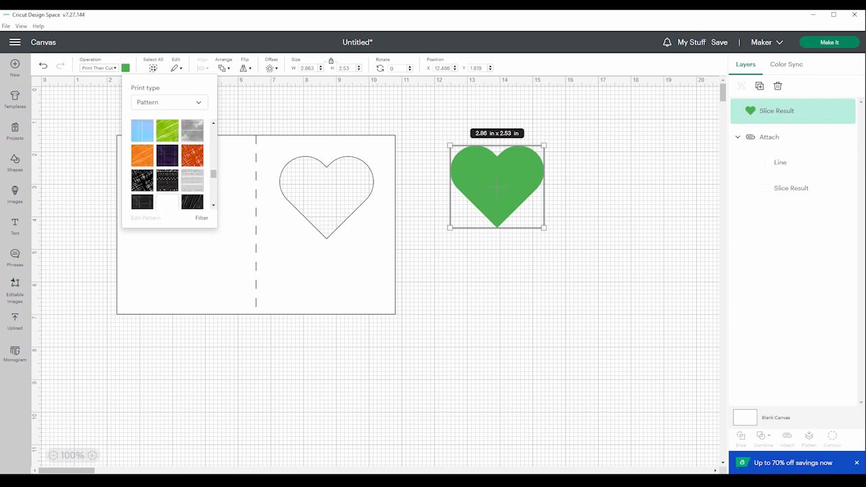
scroll(167, 164, "up", 1)
scroll(167, 164, "up", 2)
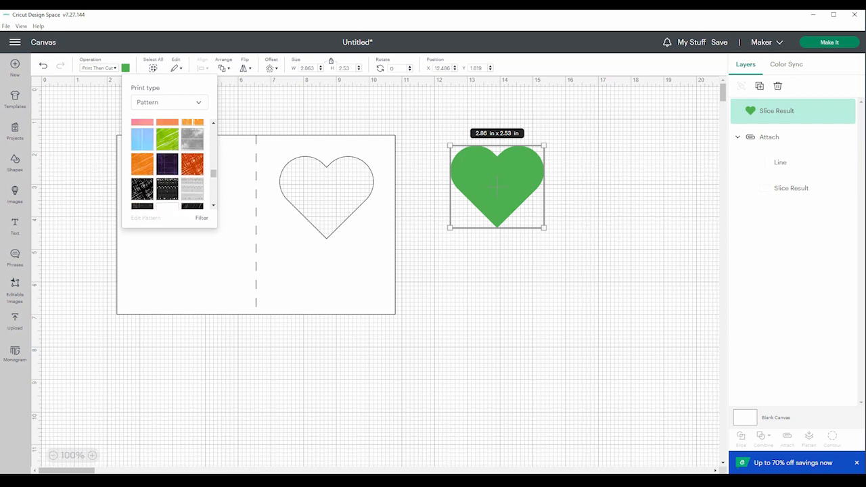
left_click(192, 163)
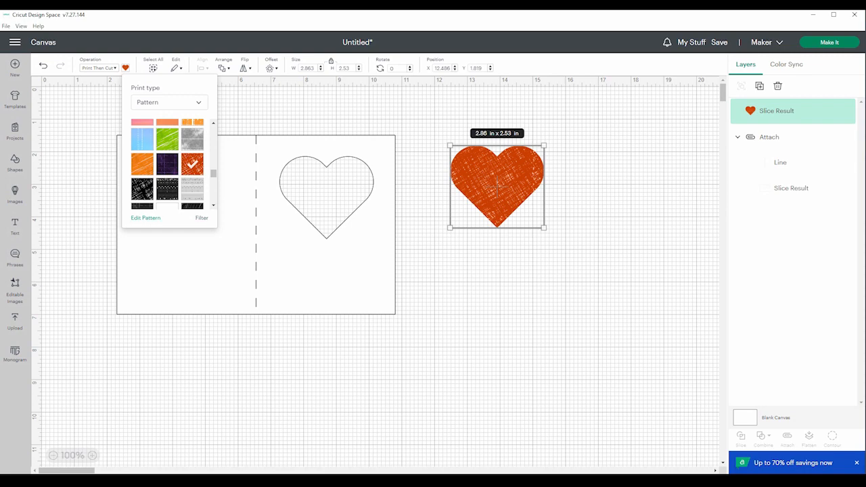
Open the heart's pattern for editing and set the pattern scale to 145.
left_click(146, 218)
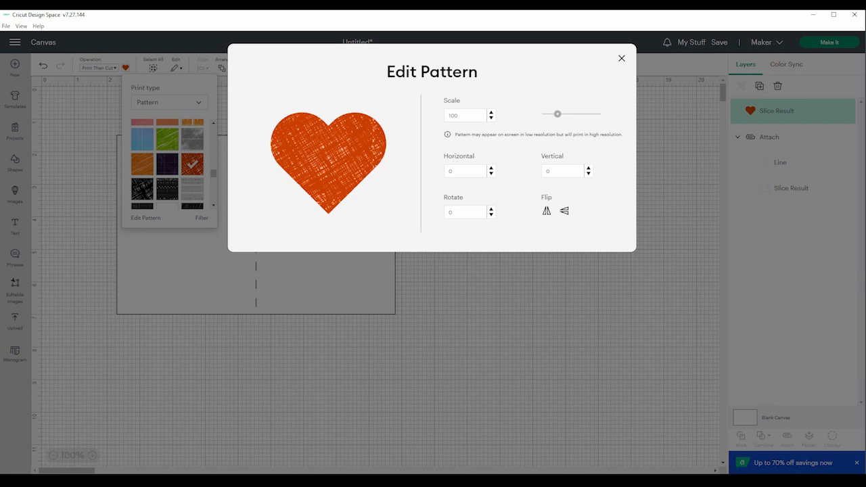
left_click(491, 112)
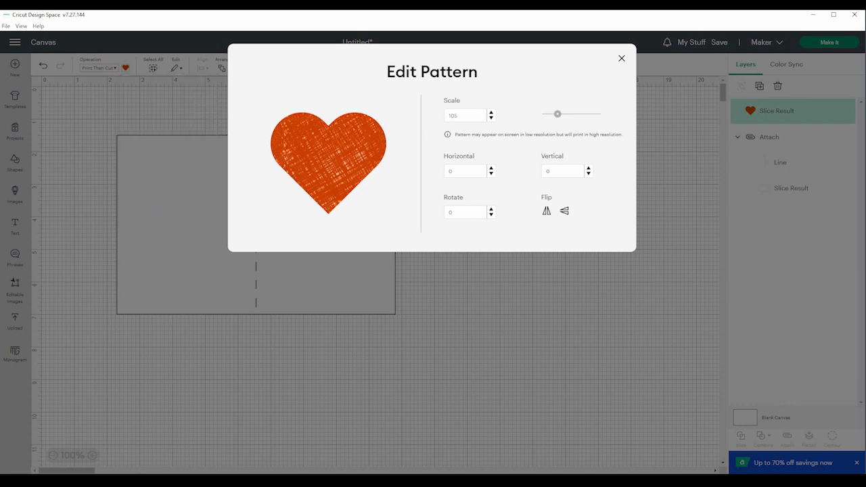
left_click(491, 112)
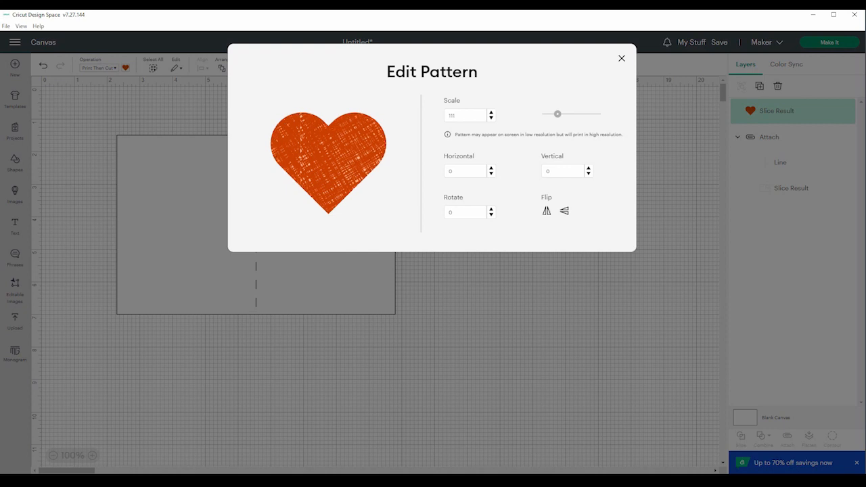
left_click(491, 118)
left_click(491, 118)
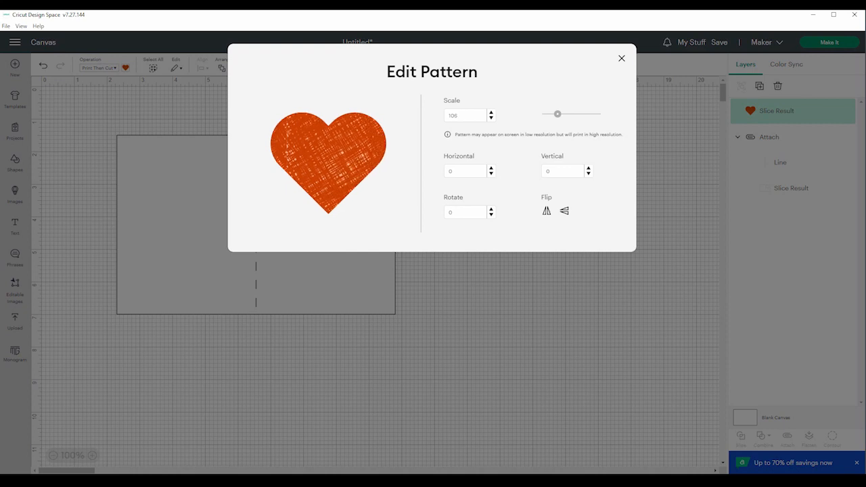
left_click(491, 119)
left_click(491, 118)
left_click(491, 118)
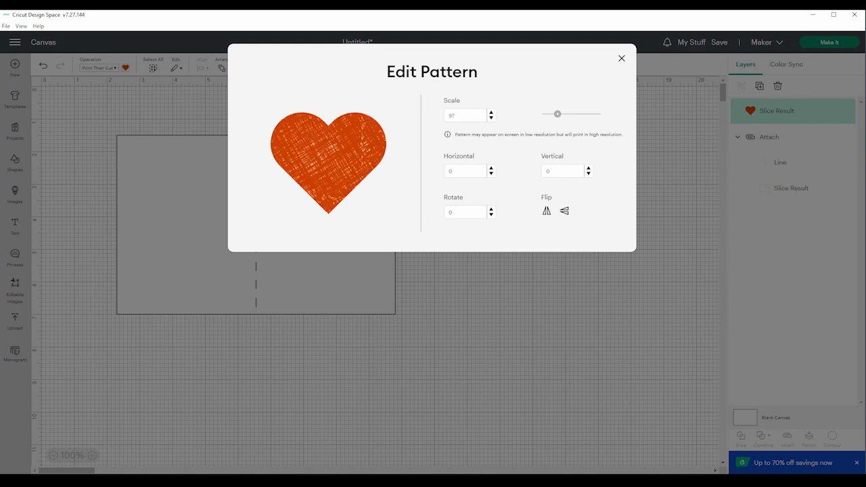
mouse_move(557, 114)
left_mouse_down()
mouse_move(581, 114)
mouse_move(563, 113)
left_mouse_up()
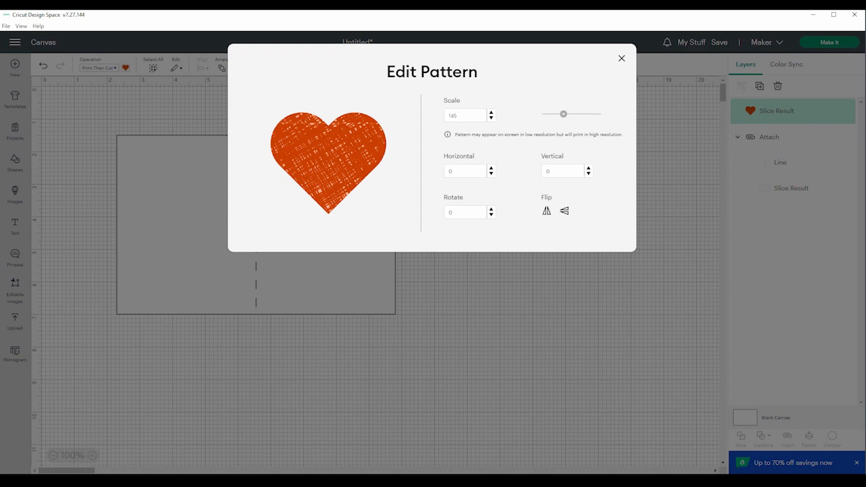
Set the heart pattern's horizontal offset to 12.
left_click(491, 168)
left_click(491, 168)
left_click(491, 168)
left_click(491, 168)
left_click(491, 168)
left_click(491, 167)
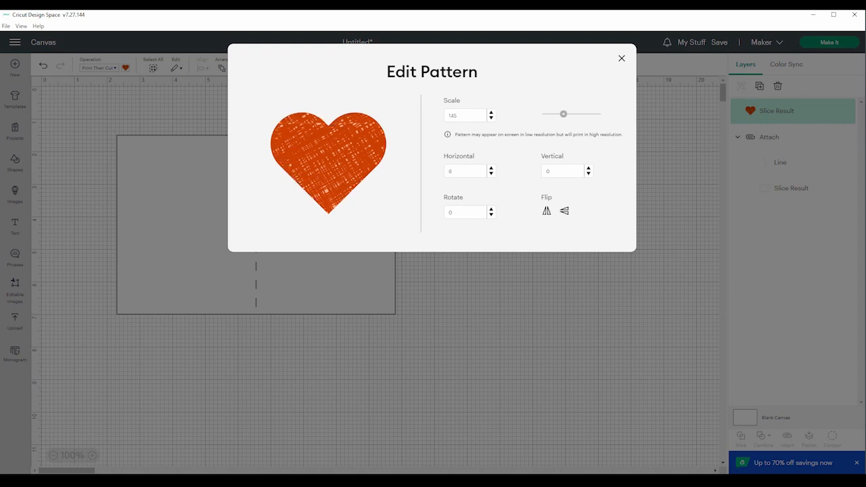
left_click(490, 168)
left_click(491, 168)
left_click(491, 167)
left_click(490, 168)
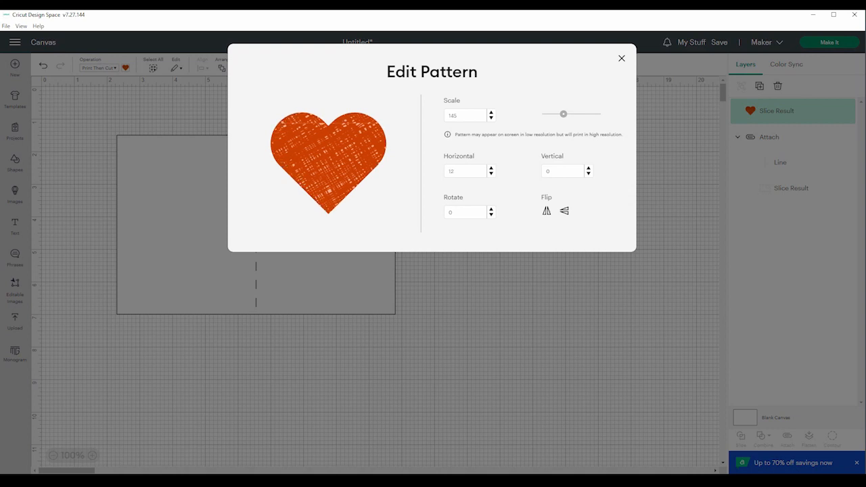
Set the heart pattern's rotation to 16 and close the pattern editor.
left_click(490, 209)
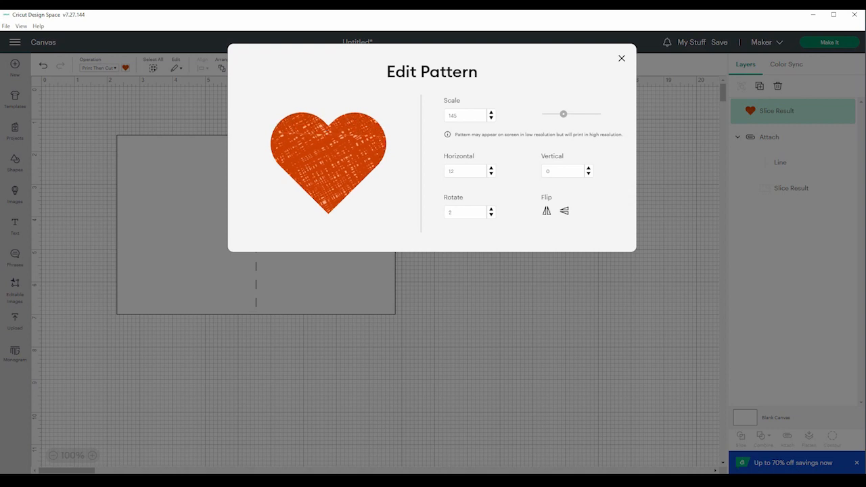
left_click(491, 209)
left_click(491, 209)
left_click(491, 209)
left_click(491, 209)
left_click(491, 208)
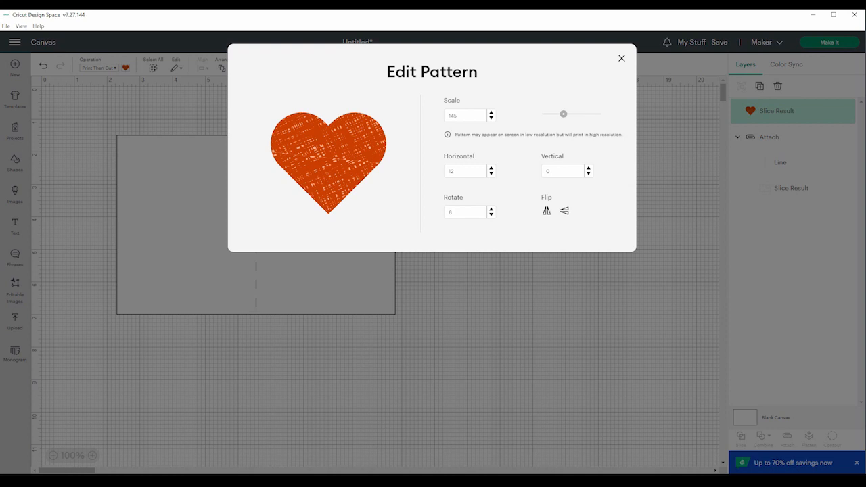
left_click(491, 209)
left_click(490, 209)
left_click(491, 209)
left_click(491, 209)
left_click(491, 209)
left_click(491, 209)
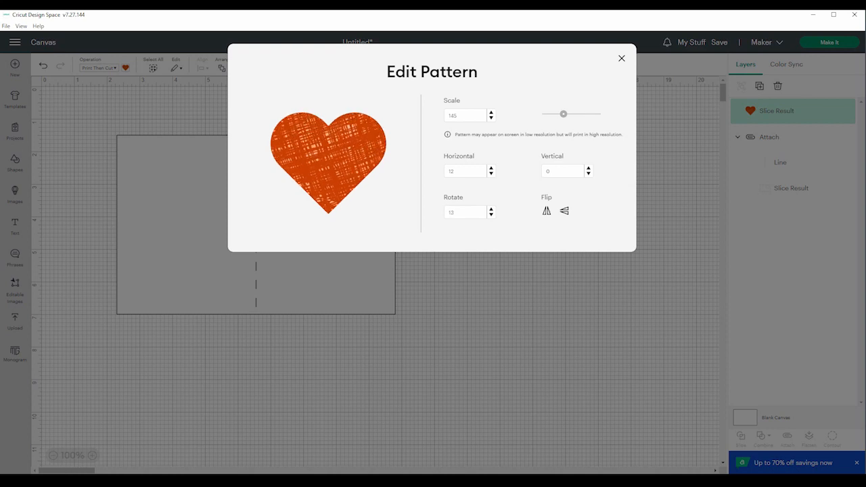
left_click(491, 209)
left_click(491, 209)
left_click(491, 209)
left_click(491, 209)
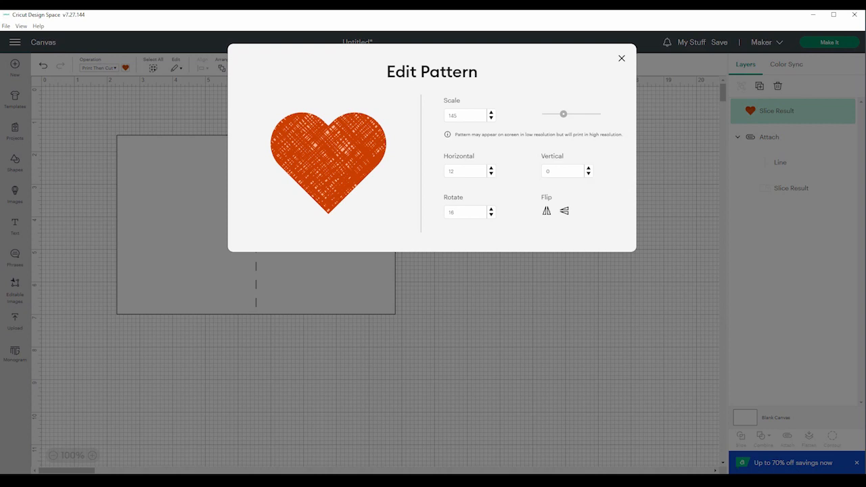
left_click(622, 59)
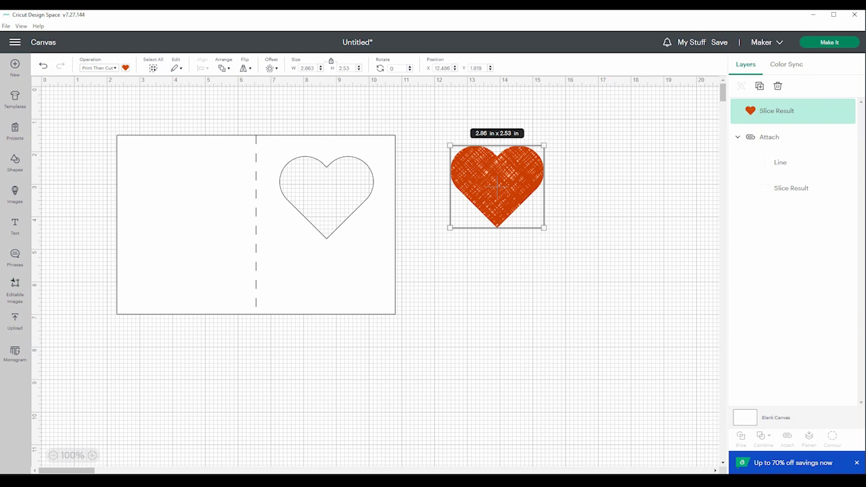
Proceed to making the project and review the Print Then Cut mat and the Score and Basic Cut mat.
left_click(829, 42)
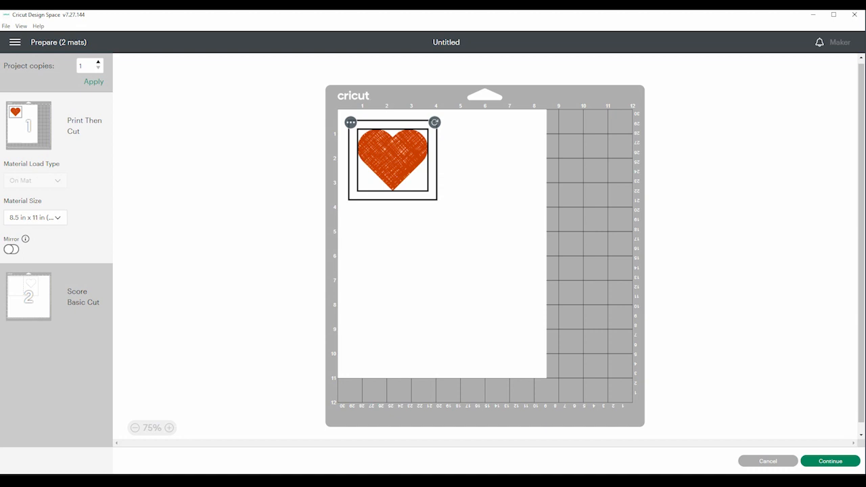
left_click(28, 296)
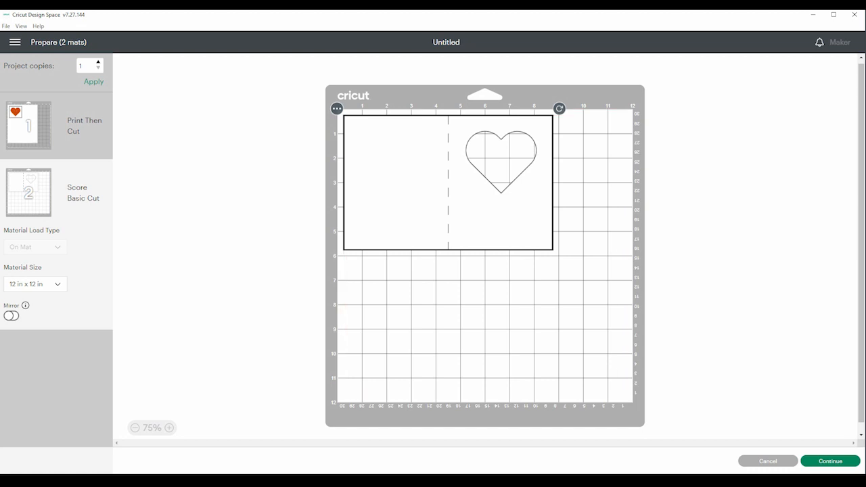
left_click(28, 125)
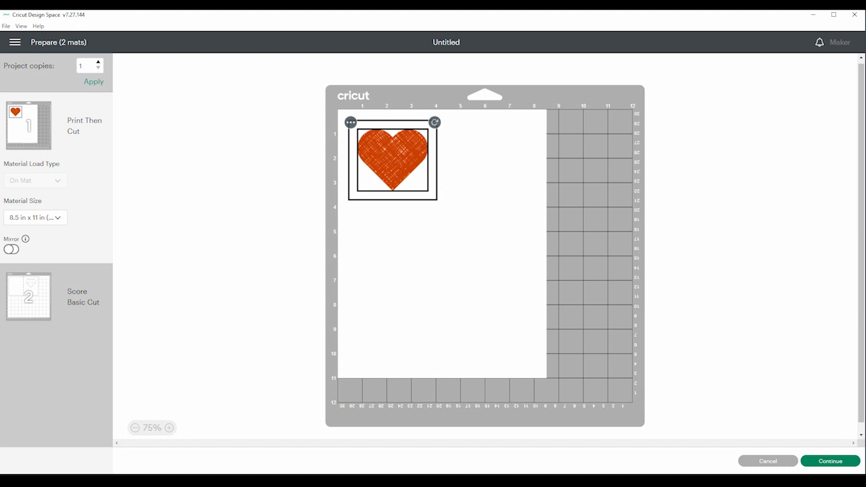
Set the material size of the Score and Basic Cut mat to 8.5 in x 11 in (Letter).
left_click(28, 296)
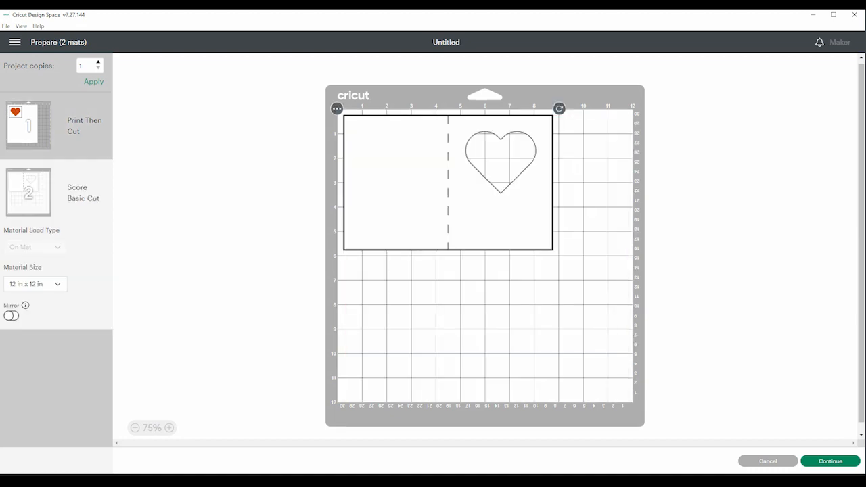
left_click(35, 284)
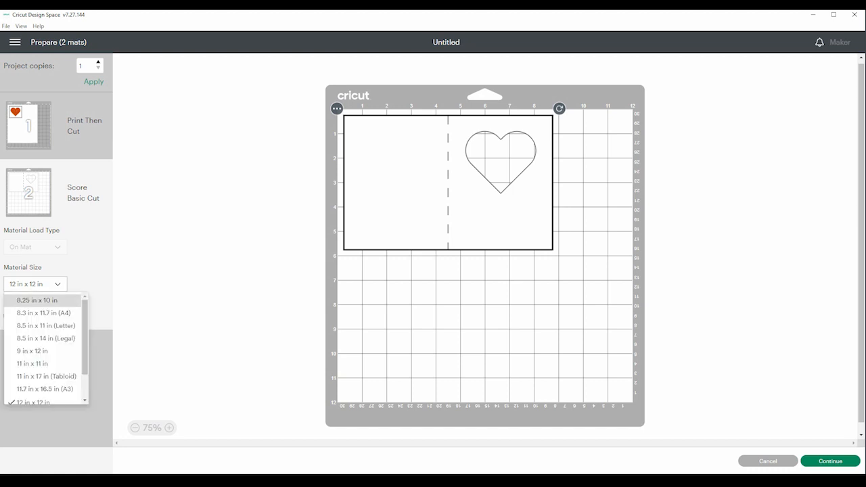
left_click(45, 326)
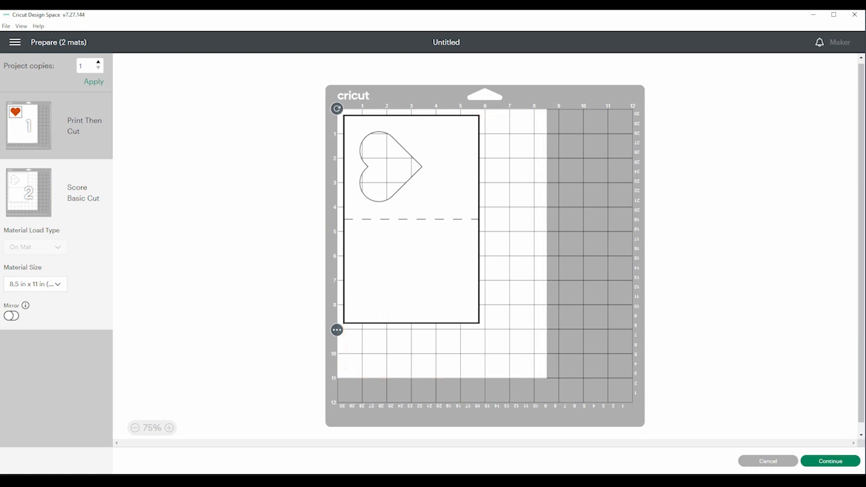
Continue with the Print Then Cut mat and print the heart page with Add Bleed on and Use System Dialog off.
left_click(29, 126)
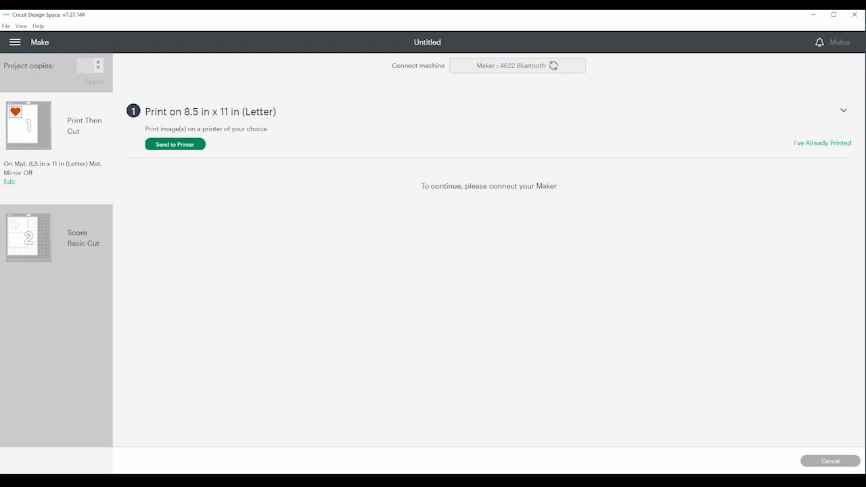
left_click(174, 144)
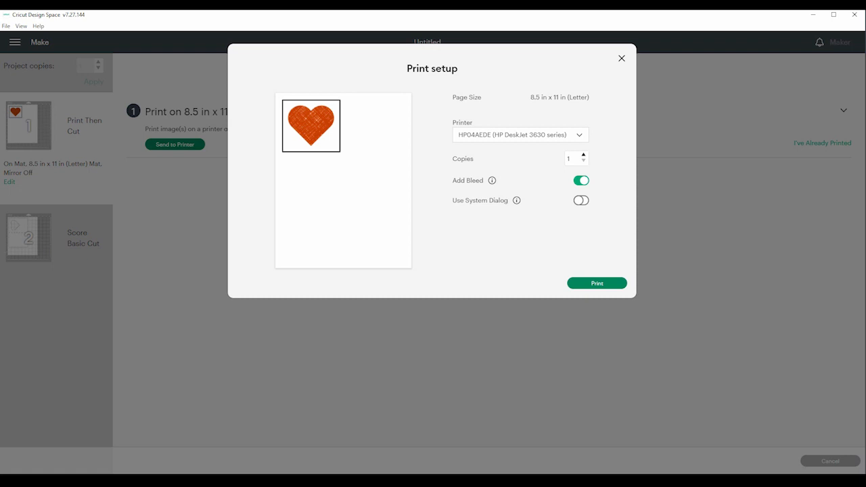
left_click(581, 200)
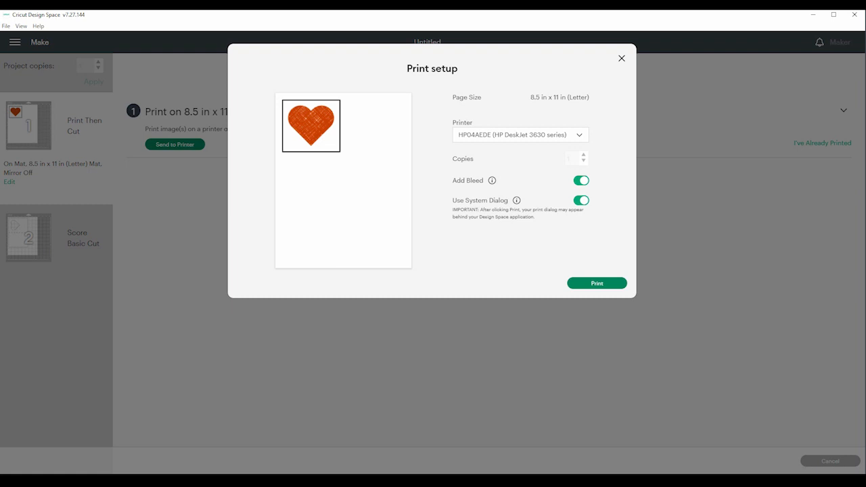
left_click(581, 201)
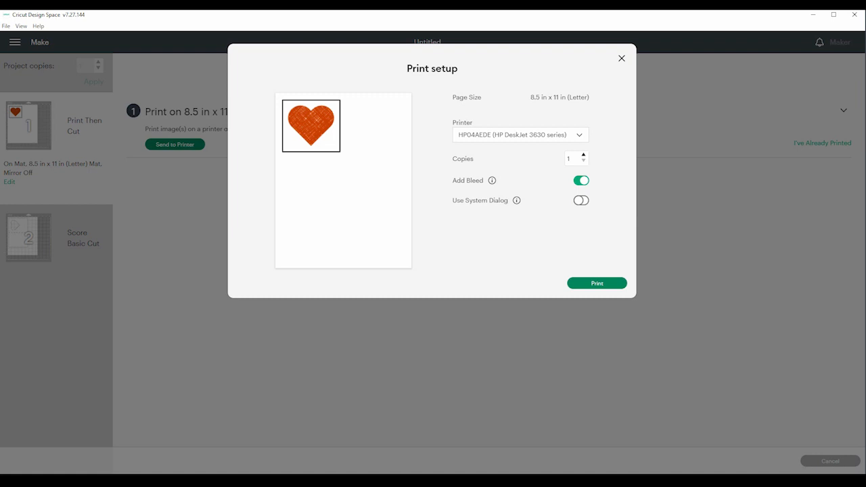
left_click(597, 283)
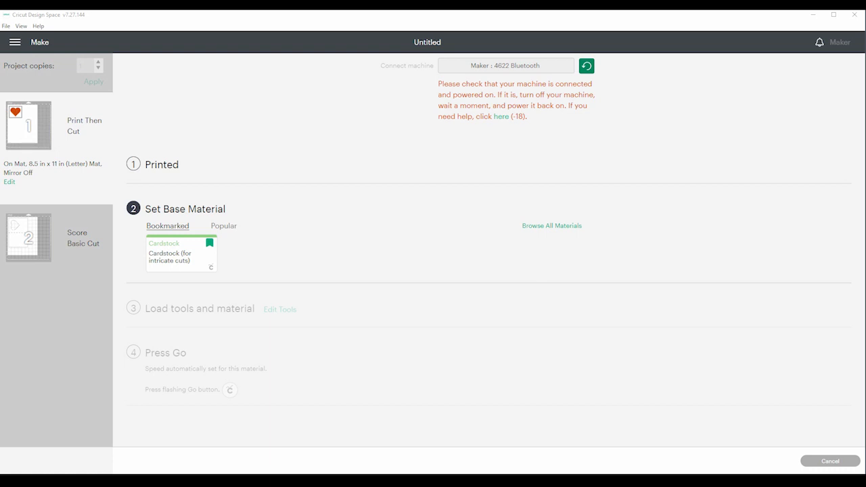
Retry the Maker connection and set the base material to Copy Paper – 20 lb (75 gsm) from the full materials list.
left_click(587, 66)
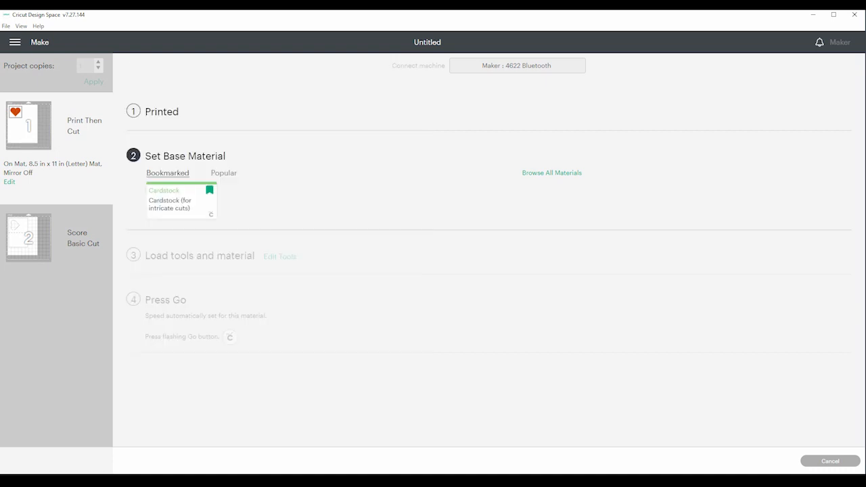
mouse_move(29, 126)
left_click(551, 173)
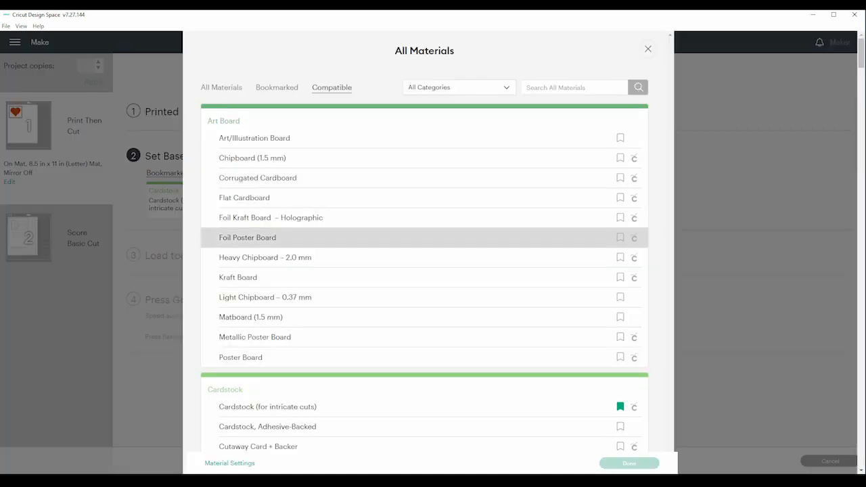
scroll(406, 236, "down", 5)
scroll(424, 243, "down", 12)
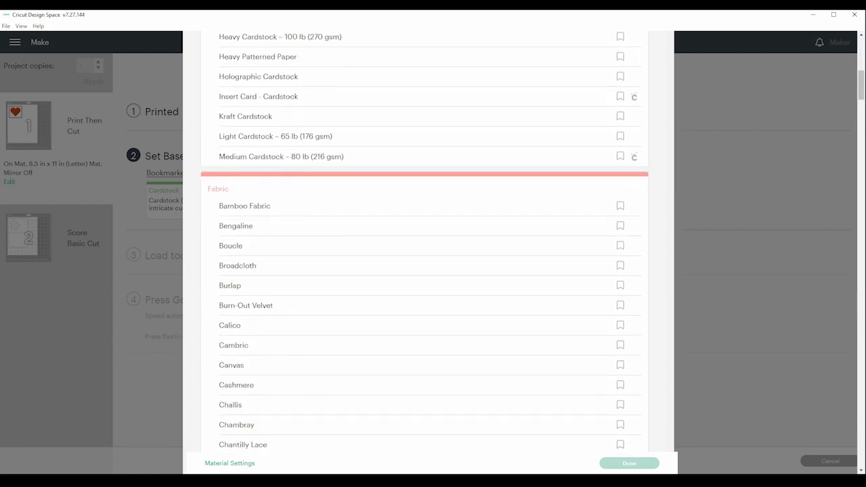
scroll(424, 244, "down", 20)
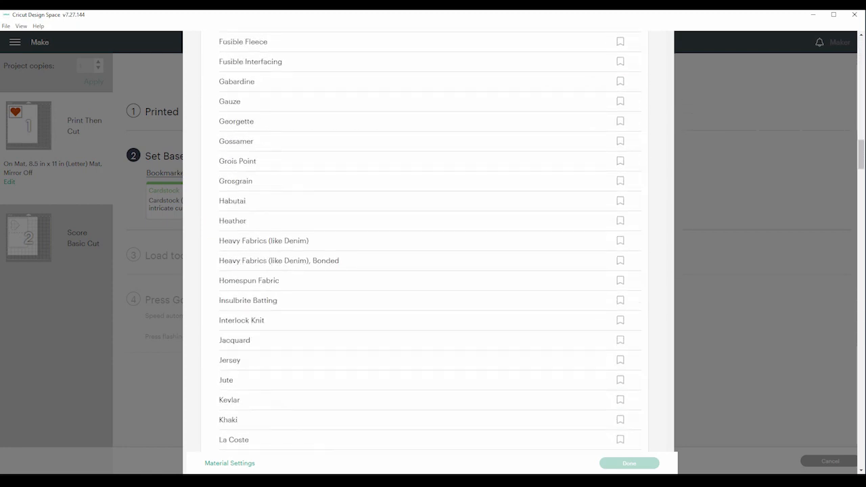
scroll(424, 223, "down", 10)
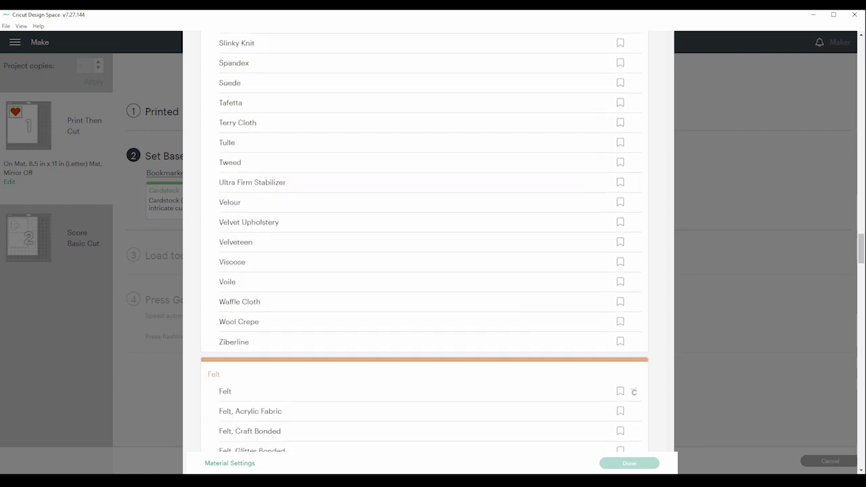
scroll(424, 222, "down", 15)
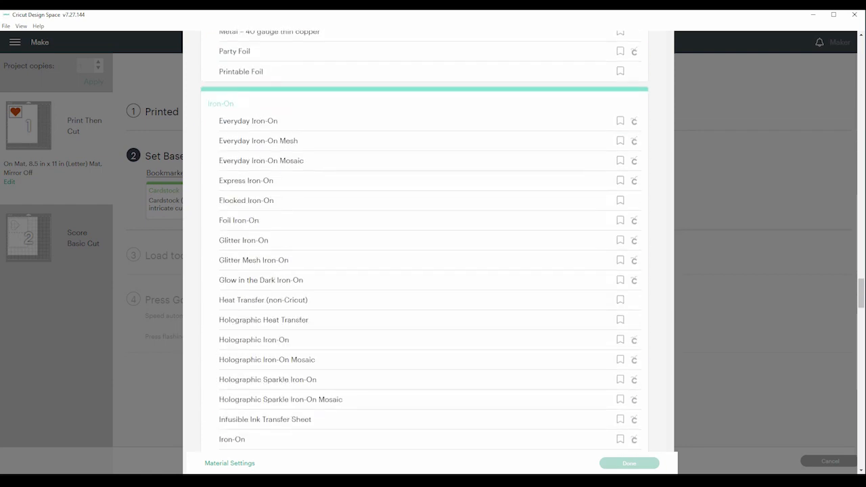
scroll(424, 222, "down", 3)
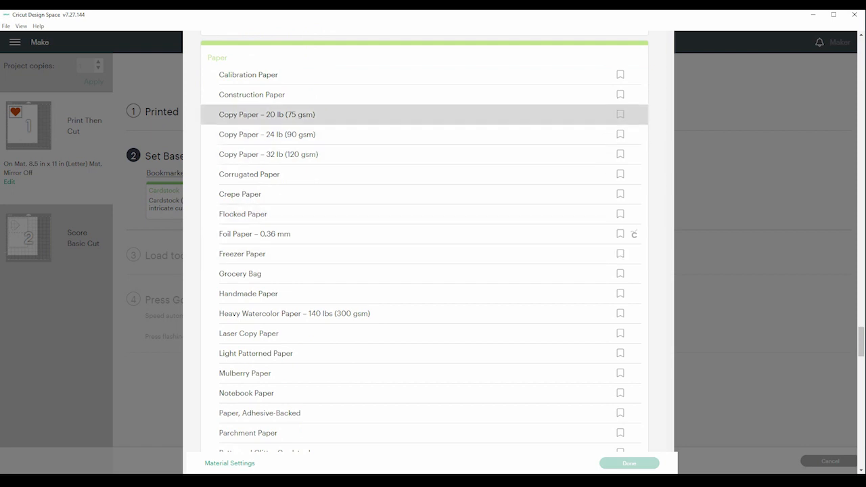
left_click(267, 114)
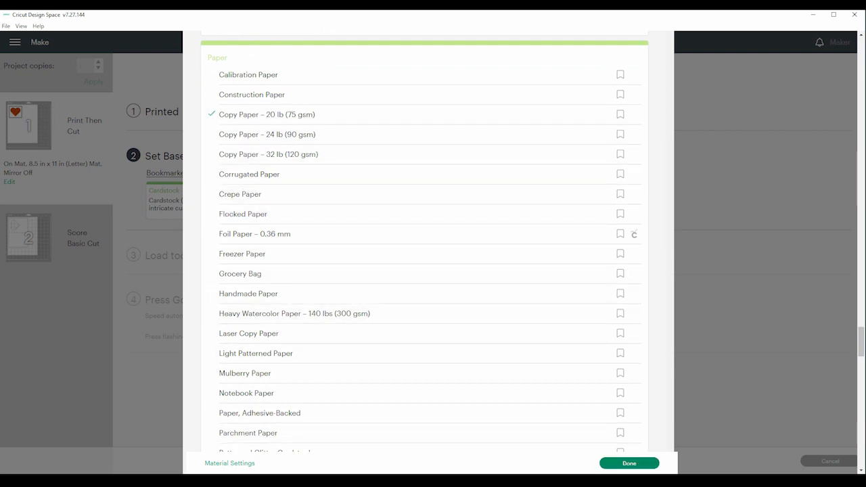
left_click(629, 462)
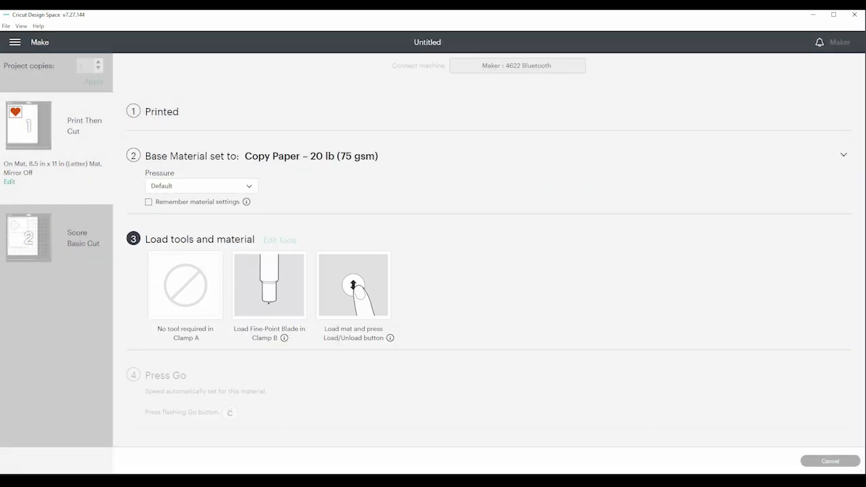